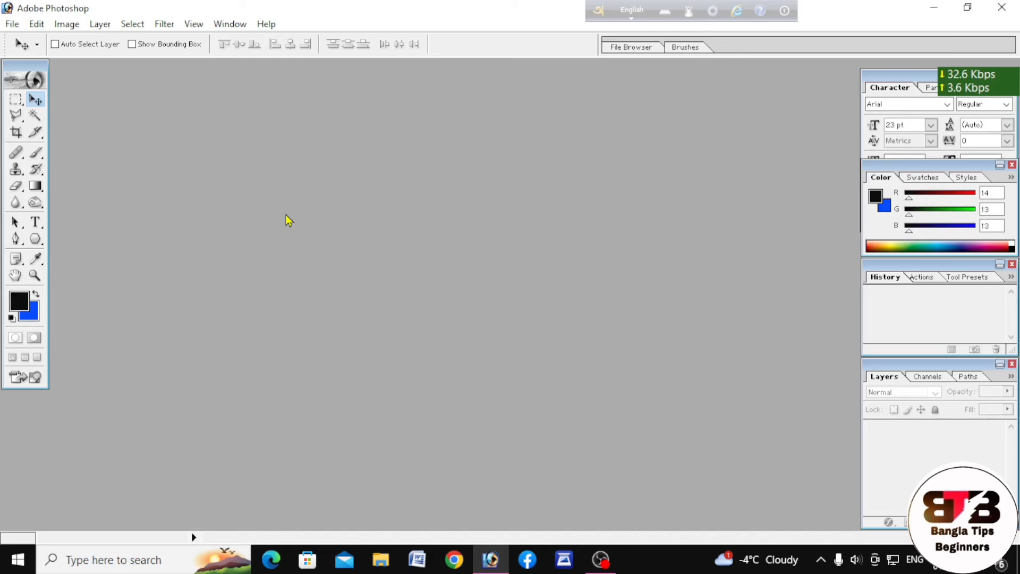
Step: Open the portrait photo "WhatsApp Image 2023-12-31 at 15.18.46_6b95a211" and move its window toward the middle of the workspace
{"action": "key", "text": "ctrl+o"}
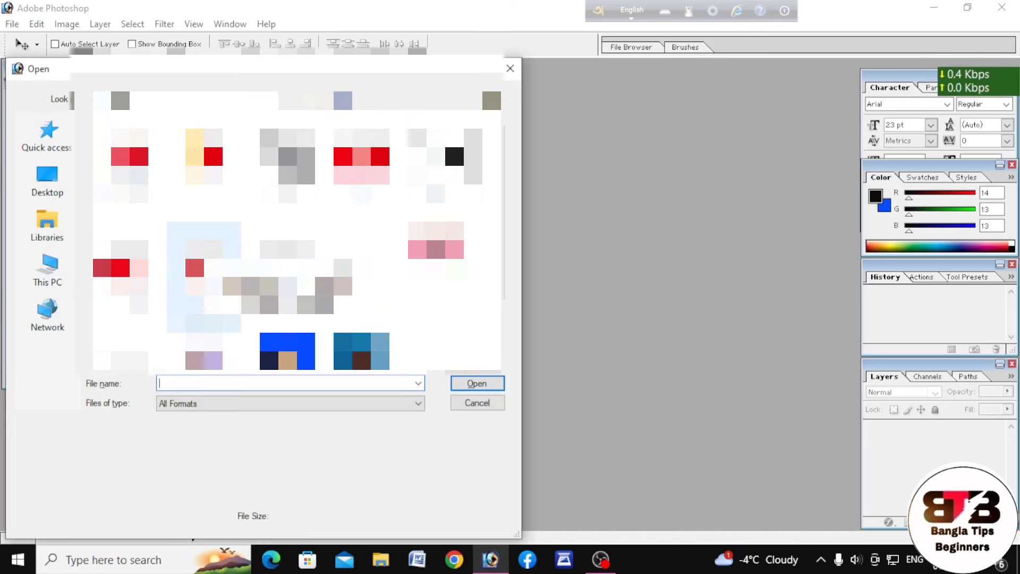
{"action": "scroll", "coordinate": [208, 242], "scroll_direction": "down", "scroll_amount": 1}
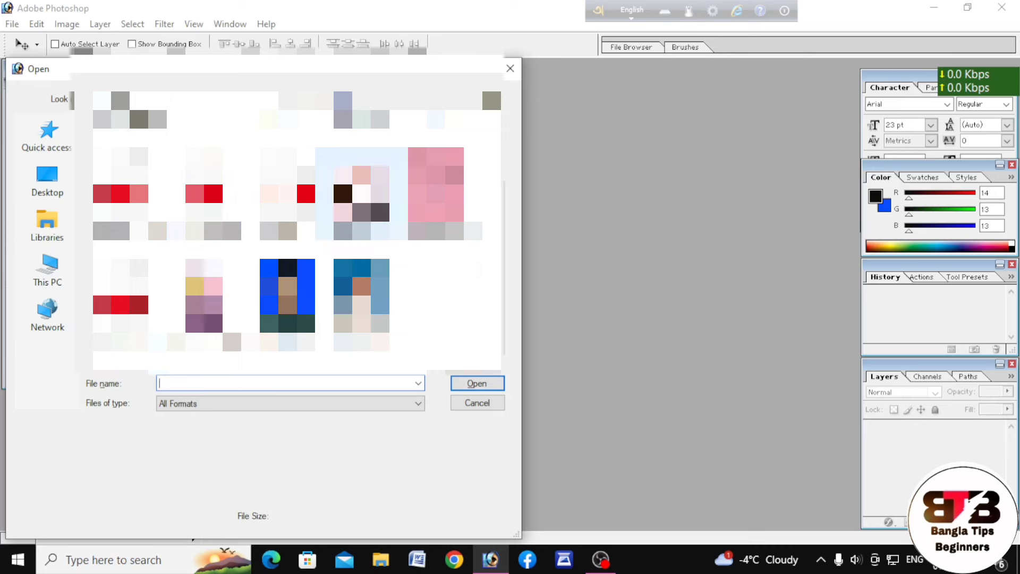
{"action": "left_click", "coordinate": [360, 305]}
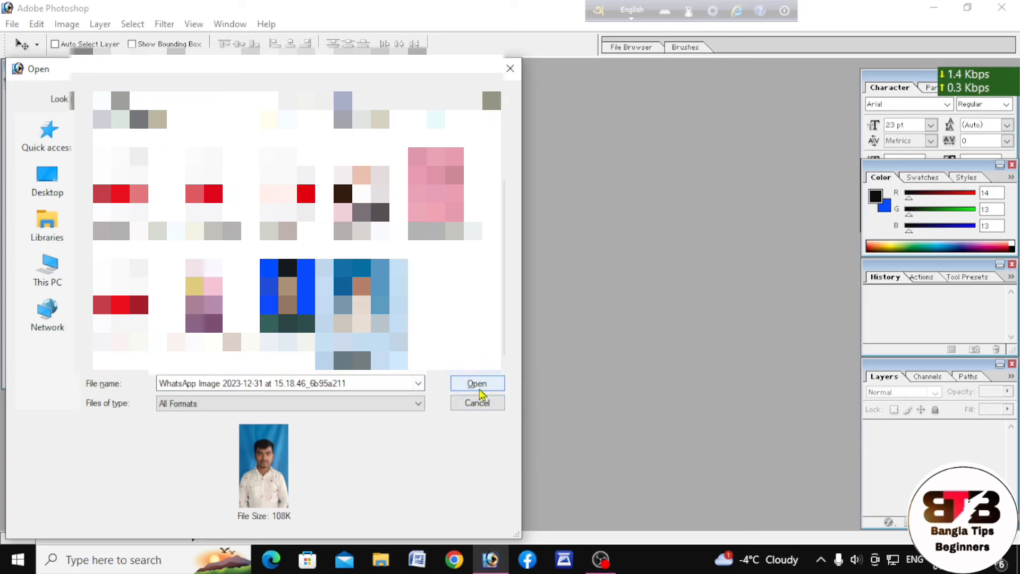
{"action": "left_click", "coordinate": [477, 384]}
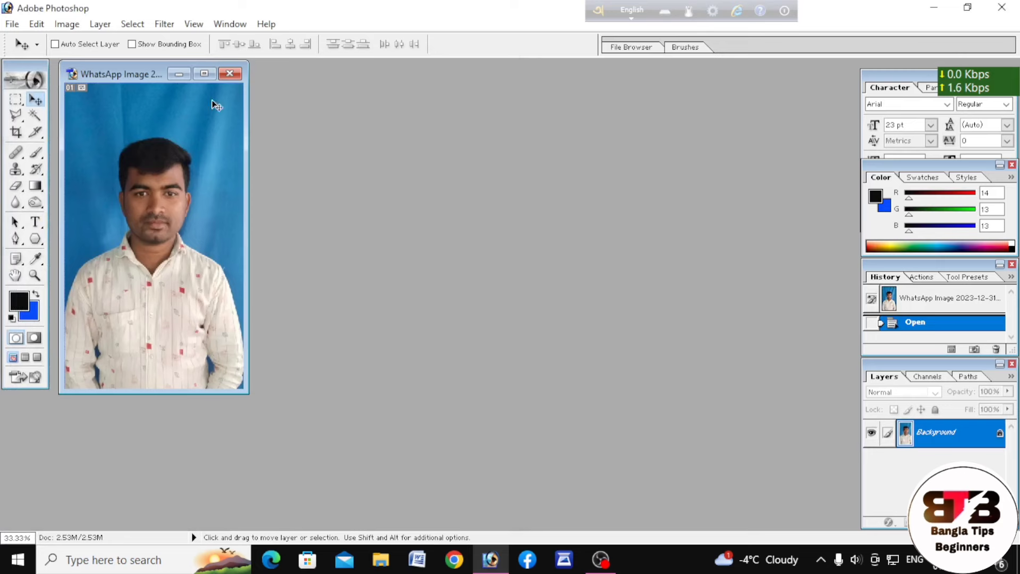
{"action": "left_click_drag", "start_coordinate": [127, 73], "coordinate": [326, 90]}
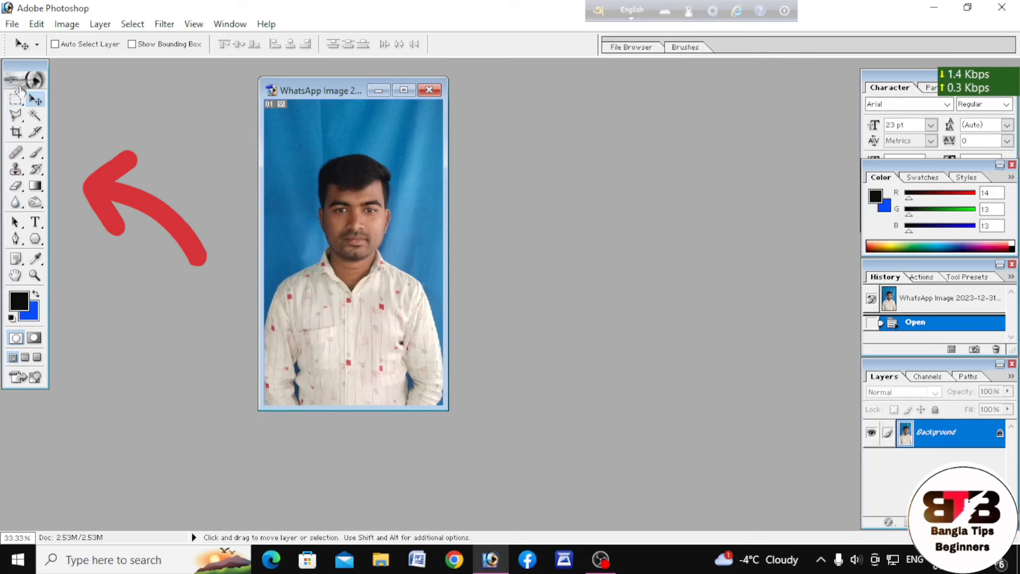
Step: Maximize the photo window and draw a 1.2 × 1.5 in, 300 pixels/inch crop frame across the photo's full width
{"action": "left_click", "coordinate": [15, 133]}
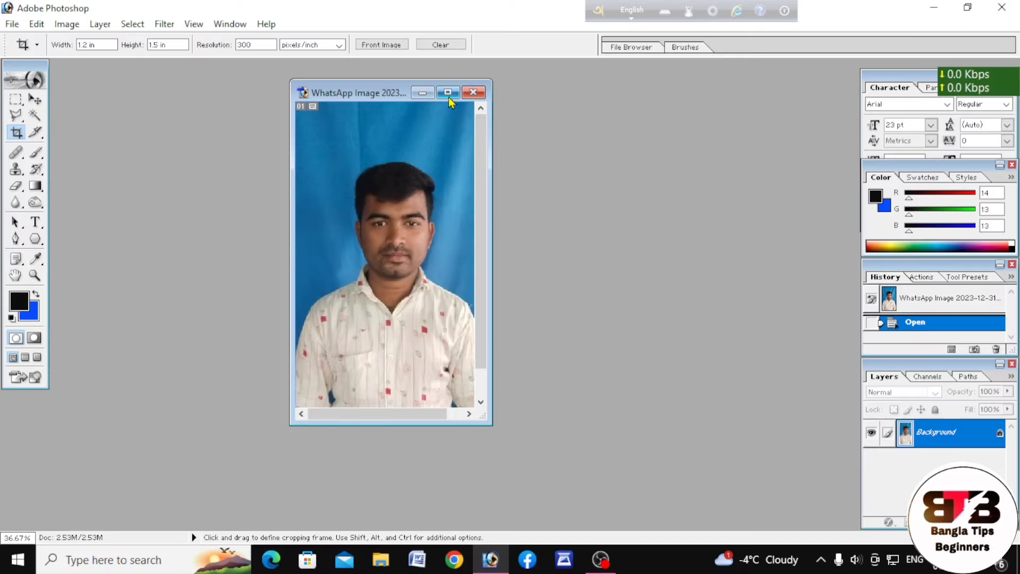
{"action": "left_click", "coordinate": [448, 92]}
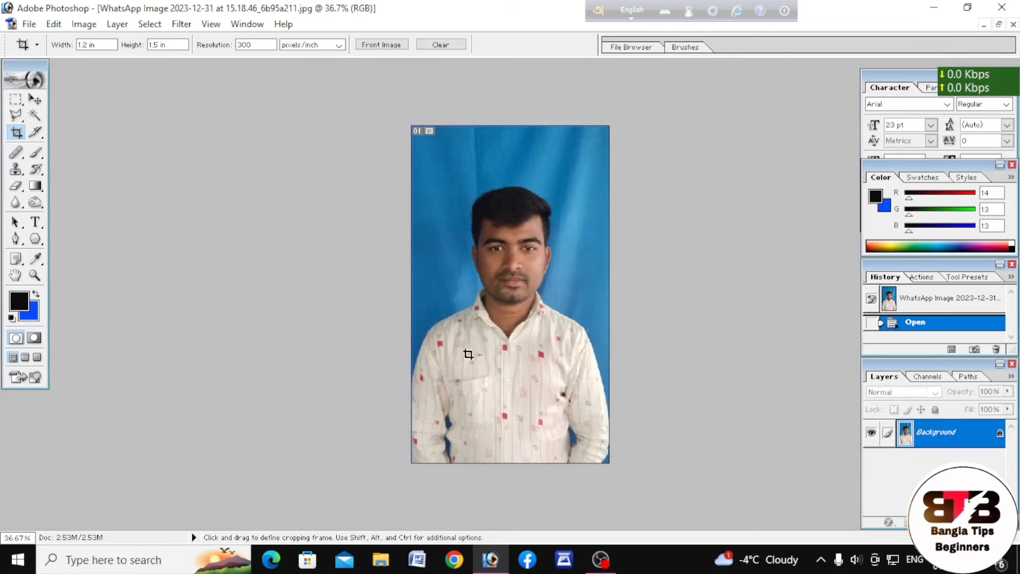
{"action": "key", "text": "ctrl+0"}
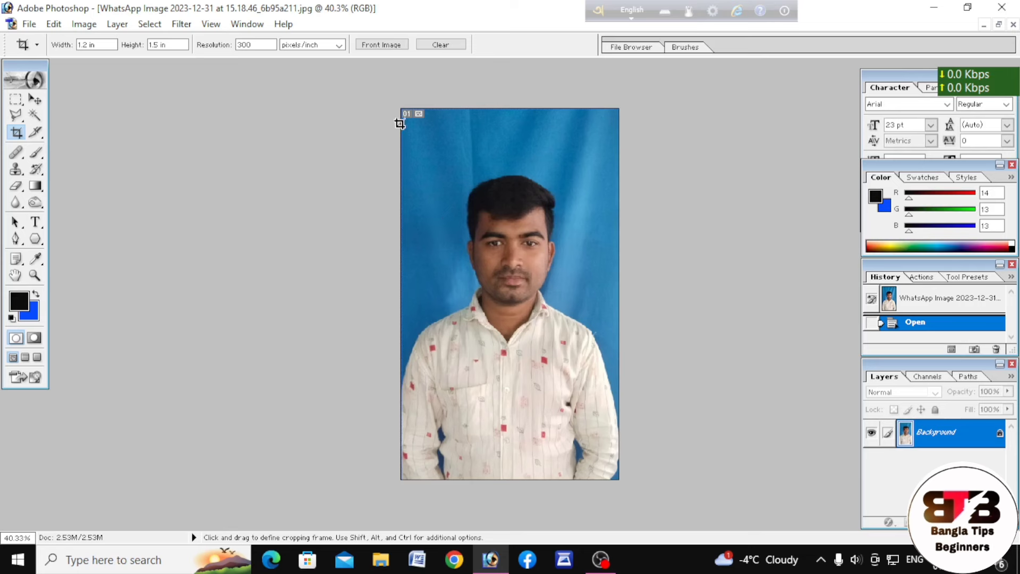
{"action": "left_click_drag", "start_coordinate": [403, 131], "coordinate": [615, 400]}
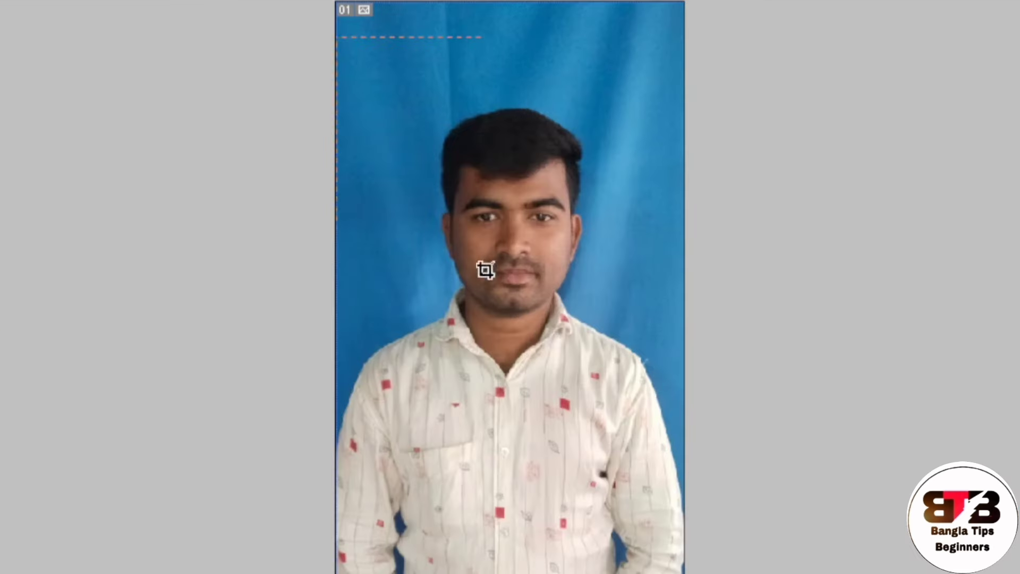
{"action": "left_click_drag", "start_coordinate": [678, 467], "coordinate": [718, 519]}
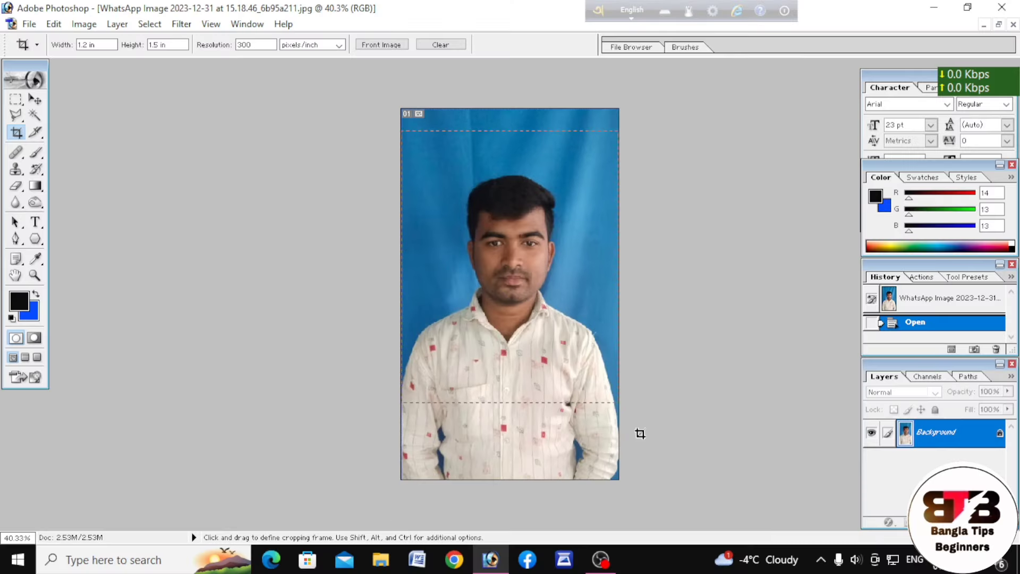
{"action": "left_click_drag", "start_coordinate": [640, 434], "coordinate": [639, 433]}
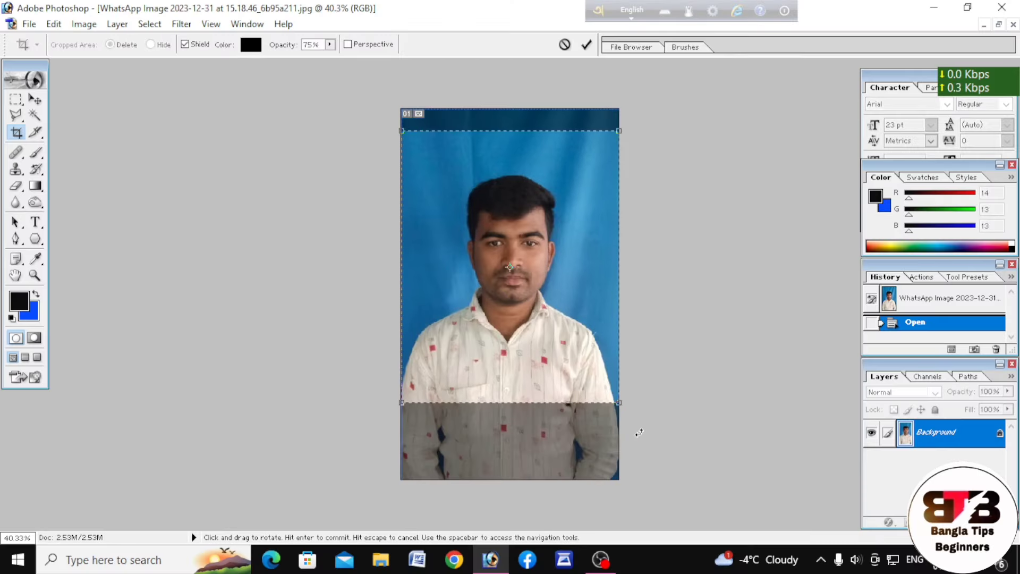
Step: Shift the crop frame down so its upper edge sits closer above the man's hair
{"action": "key", "text": "Down"}
{"action": "key", "text": "Down"}
{"action": "key", "text": "Down"}
{"action": "key", "text": "Down"}
{"action": "key", "text": "Down"}
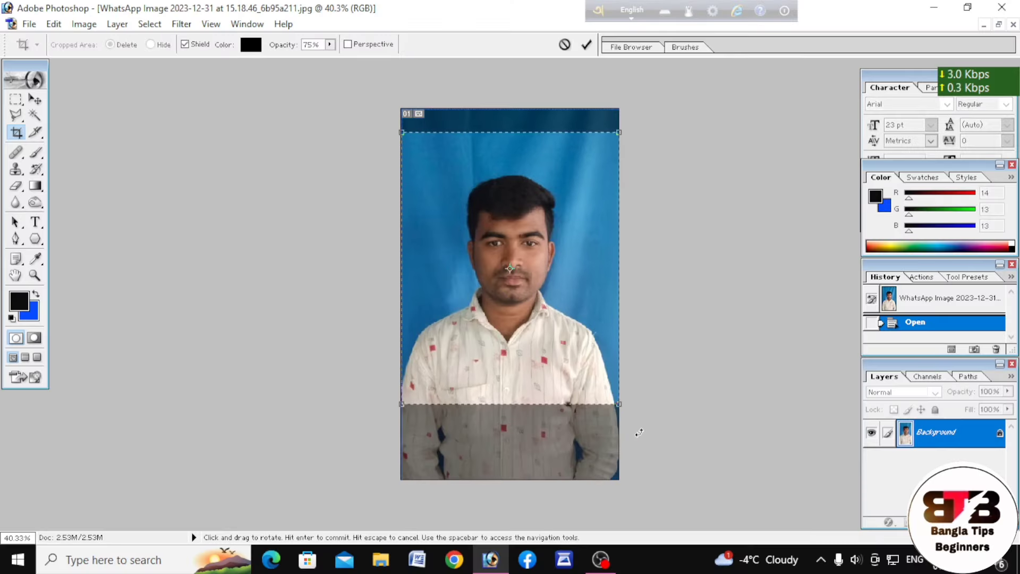
{"action": "key", "text": "Down"}
{"action": "key", "text": "Down"}
{"action": "key", "text": "Down"}
{"action": "key", "text": "Down"}
{"action": "key", "text": "Down"}
{"action": "key", "text": "Down"}
{"action": "key", "text": "Down"}
{"action": "key", "text": "Down"}
{"action": "key", "text": "Down"}
{"action": "key", "text": "Down"}
{"action": "key", "text": "Down"}
{"action": "key", "text": "Down"}
{"action": "key", "text": "Down"}
{"action": "key", "text": "Down"}
{"action": "key", "text": "Down"}
{"action": "key", "text": "Down"}
{"action": "key", "text": "Down"}
{"action": "key", "text": "Down"}
{"action": "key", "text": "Down"}
{"action": "key", "text": "Down"}
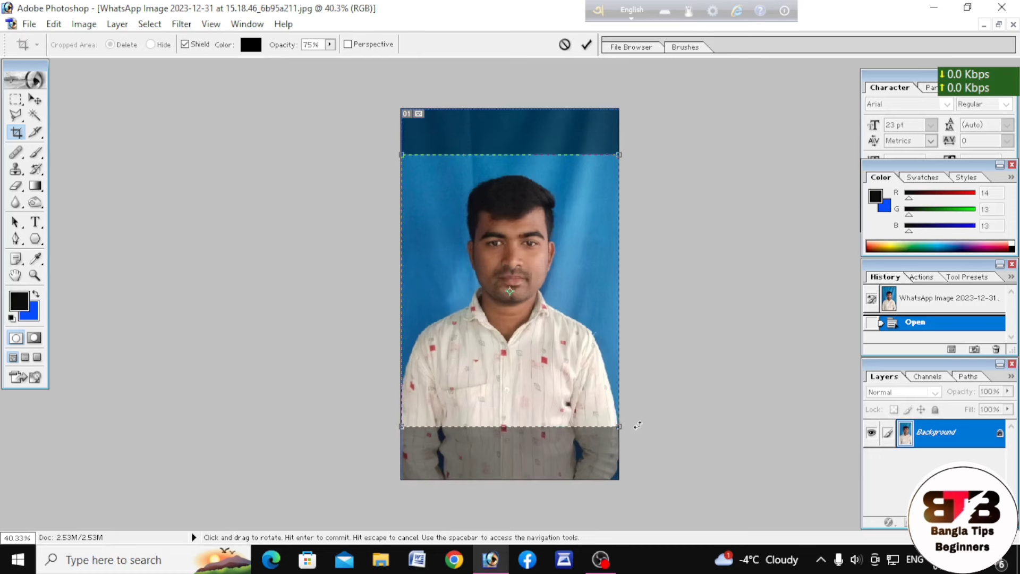
Step: Shrink the crop frame to the head and chest, and shift it right to centre it on the face
{"action": "left_click_drag", "start_coordinate": [618, 433], "coordinate": [584, 387]}
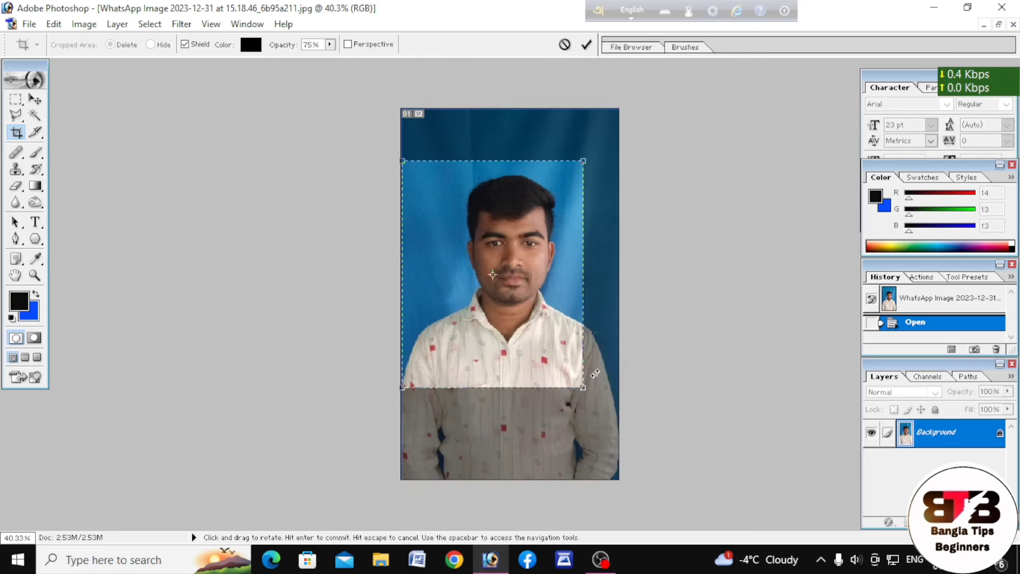
{"action": "key", "text": "Right"}
{"action": "key", "text": "Right"}
{"action": "key", "text": "Right"}
{"action": "key", "text": "Right"}
{"action": "key", "text": "Right"}
{"action": "key", "text": "Right"}
{"action": "key", "text": "Right"}
{"action": "key", "text": "Right"}
{"action": "key", "text": "Right"}
{"action": "key", "text": "Right"}
{"action": "key", "text": "Right"}
{"action": "key", "text": "Right"}
{"action": "key", "text": "Right"}
{"action": "key", "text": "Right"}
{"action": "key", "text": "Right"}
{"action": "key", "text": "Right"}
{"action": "key", "text": "Right"}
{"action": "key", "text": "Right"}
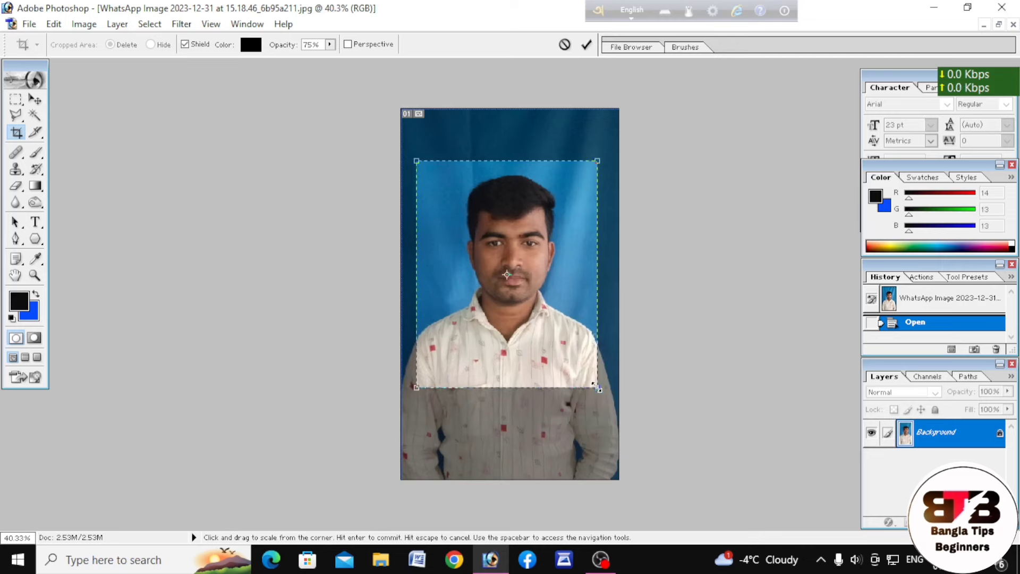
Step: Tighten the crop frame around the head and shoulders and apply the crop
{"action": "left_click_drag", "start_coordinate": [595, 386], "coordinate": [592, 381]}
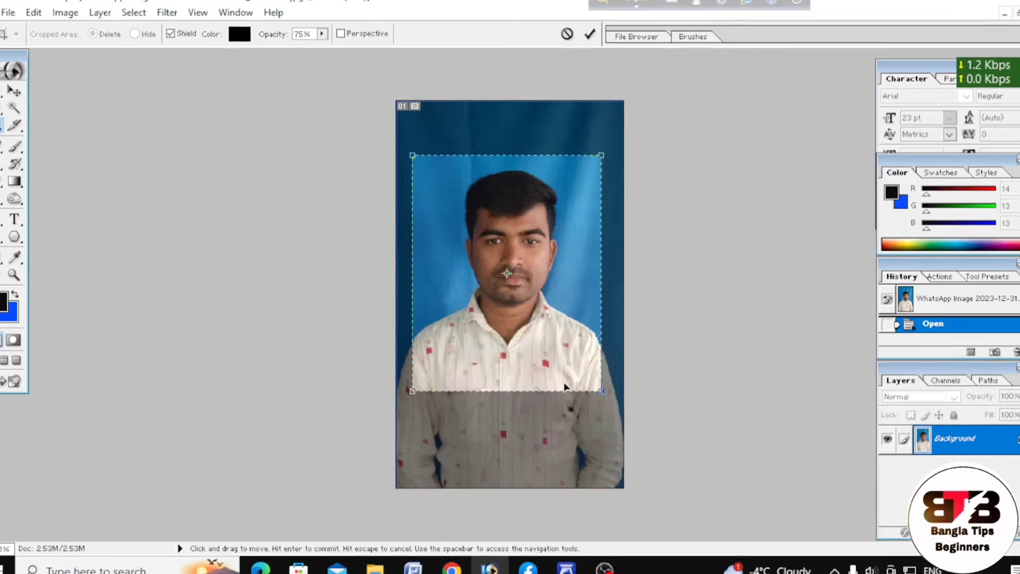
{"action": "left_click_drag", "start_coordinate": [612, 403], "coordinate": [597, 381]}
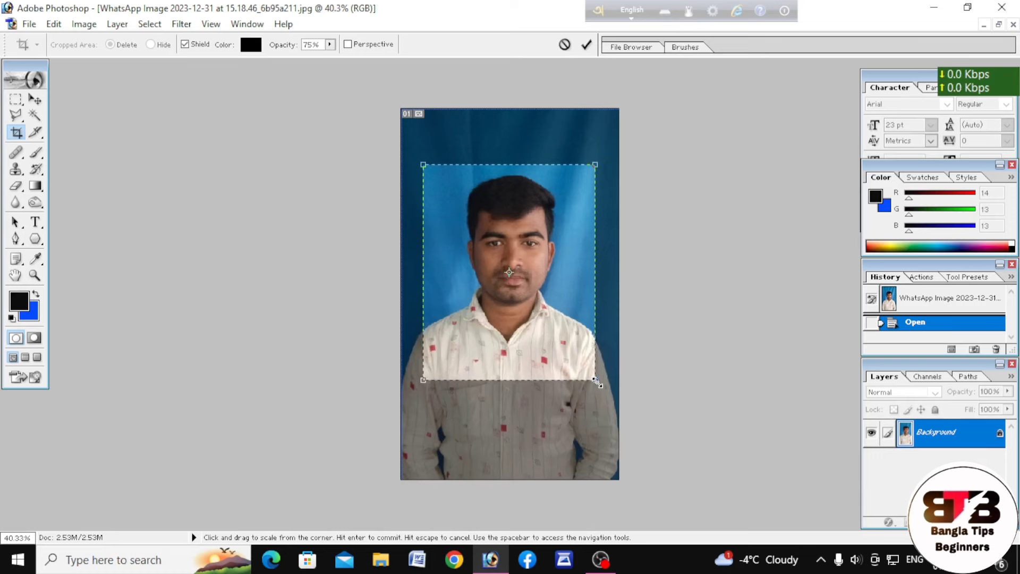
{"action": "left_click", "coordinate": [586, 45]}
{"action": "scroll", "coordinate": [507, 286], "scroll_direction": "up", "scroll_amount": 4}
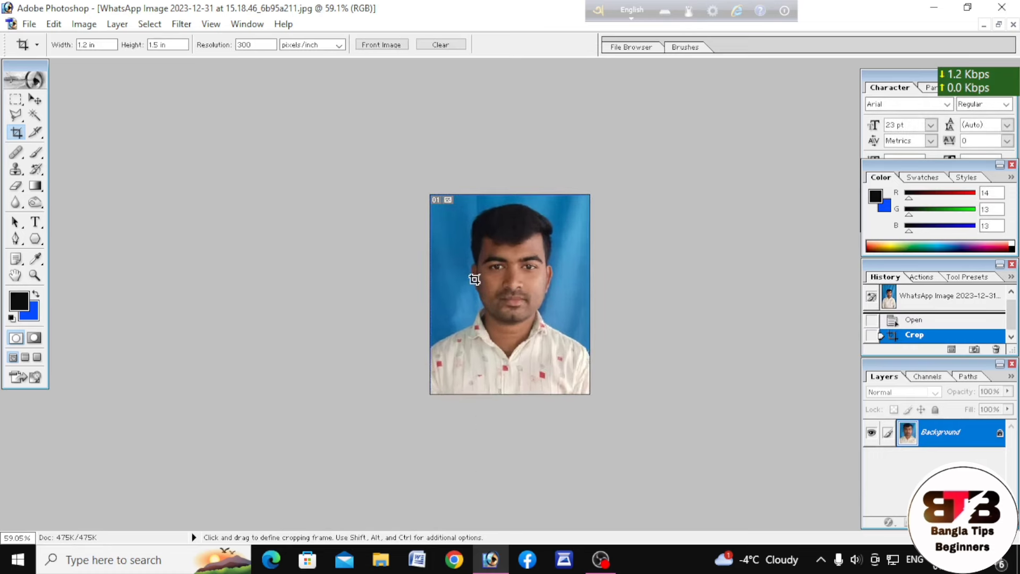
{"action": "scroll", "coordinate": [498, 307], "scroll_direction": "up", "scroll_amount": 1}
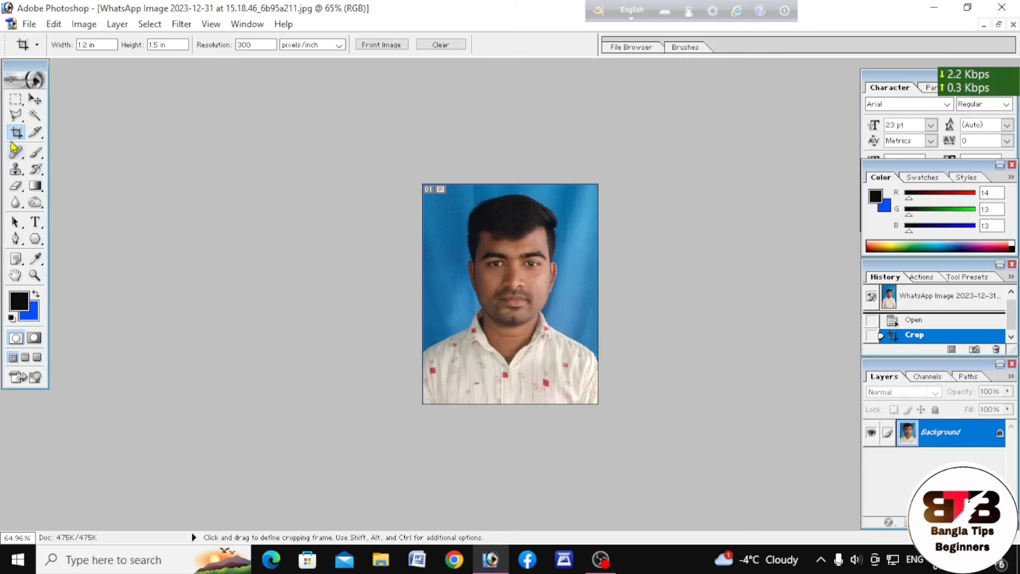
Step: Brighten the portrait with an RGB Curves adjustment, placing points at input 194, output 196 and input 116, output 144
{"action": "left_click", "coordinate": [35, 99]}
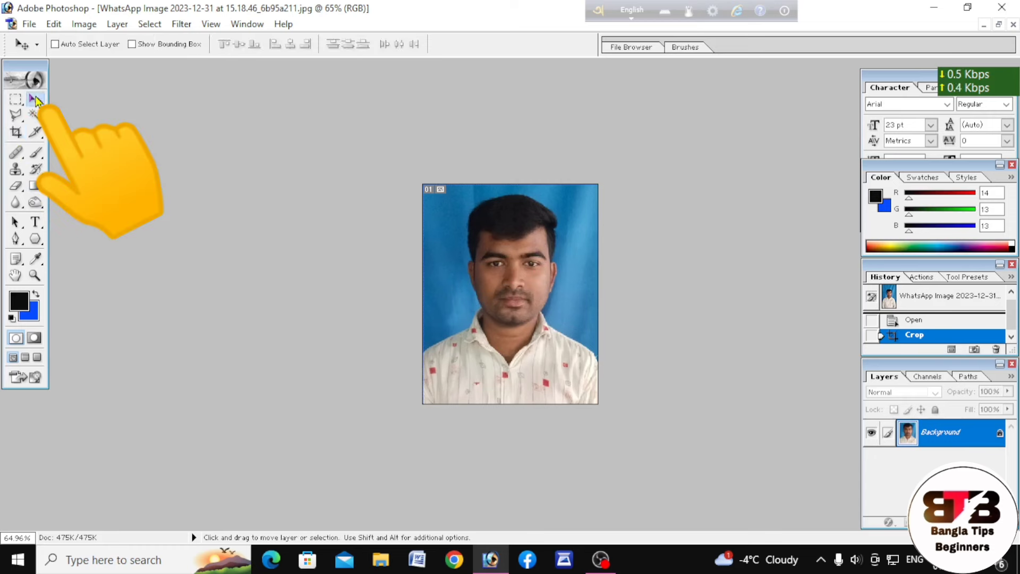
{"action": "scroll", "coordinate": [546, 271], "scroll_direction": "up", "scroll_amount": 4}
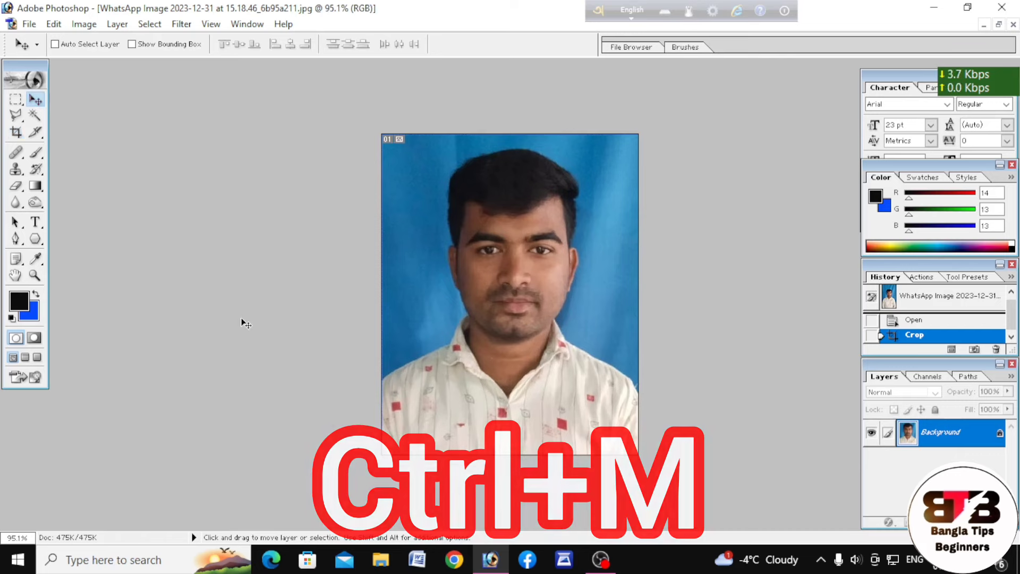
{"action": "key", "text": "ctrl+m"}
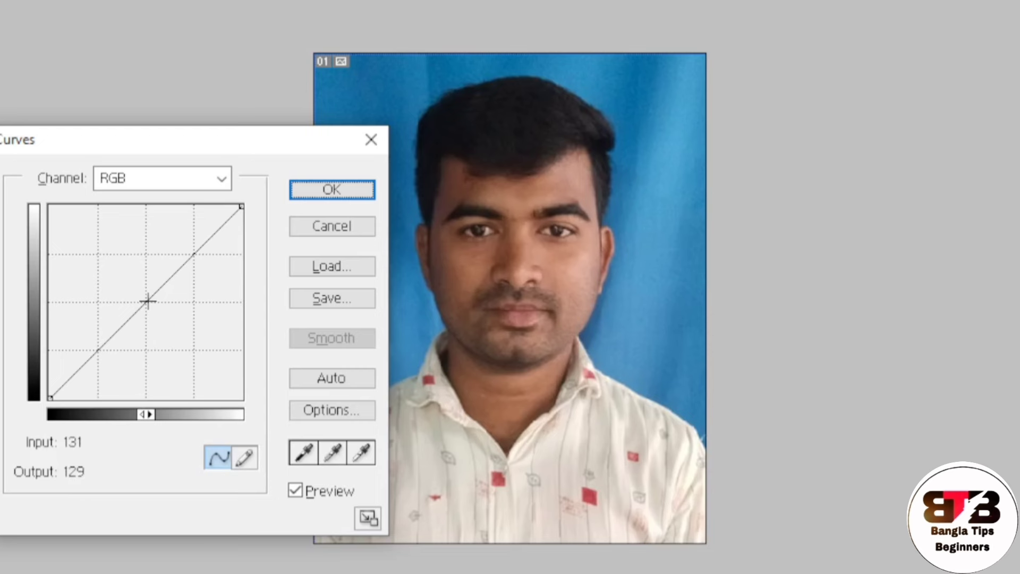
{"action": "left_click_drag", "start_coordinate": [148, 302], "coordinate": [146, 303]}
{"action": "mouse_move", "coordinate": [197, 257]}
{"action": "left_mouse_down"}
{"action": "mouse_move", "coordinate": [182, 246]}
{"action": "mouse_move", "coordinate": [202, 263]}
{"action": "mouse_move", "coordinate": [197, 251]}
{"action": "left_mouse_up"}
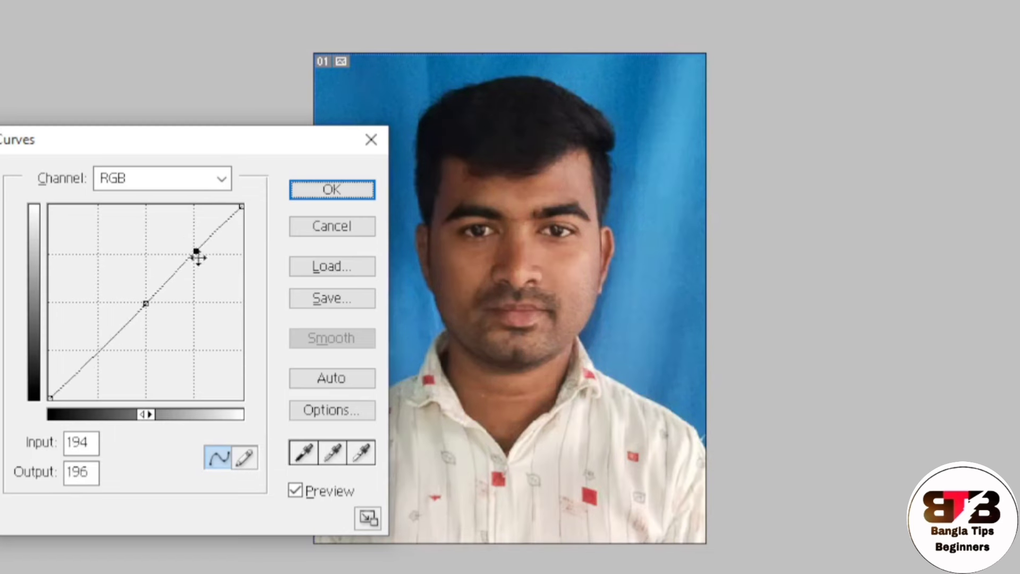
{"action": "left_click", "coordinate": [145, 304]}
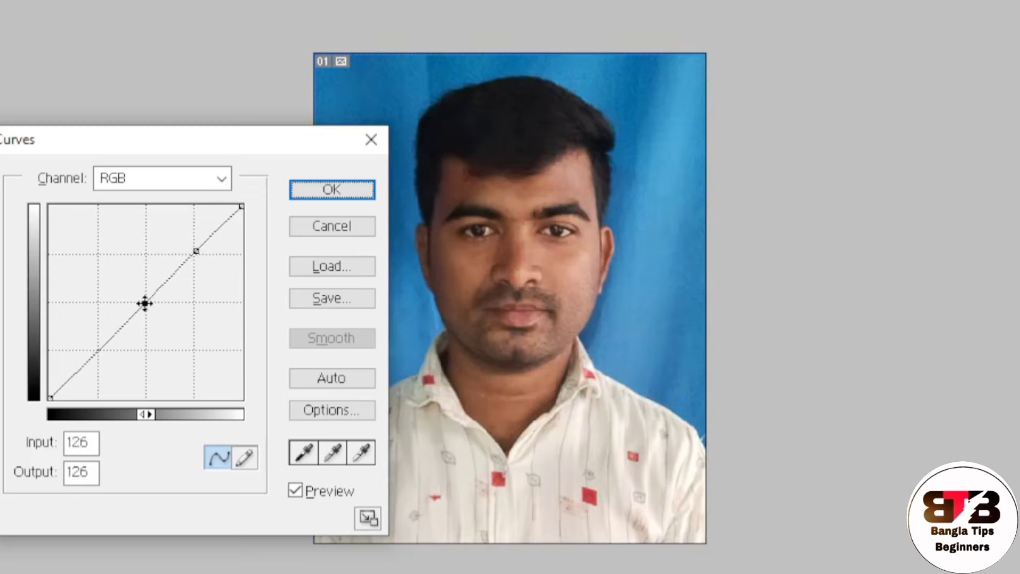
{"action": "left_click_drag", "start_coordinate": [144, 303], "coordinate": [137, 289]}
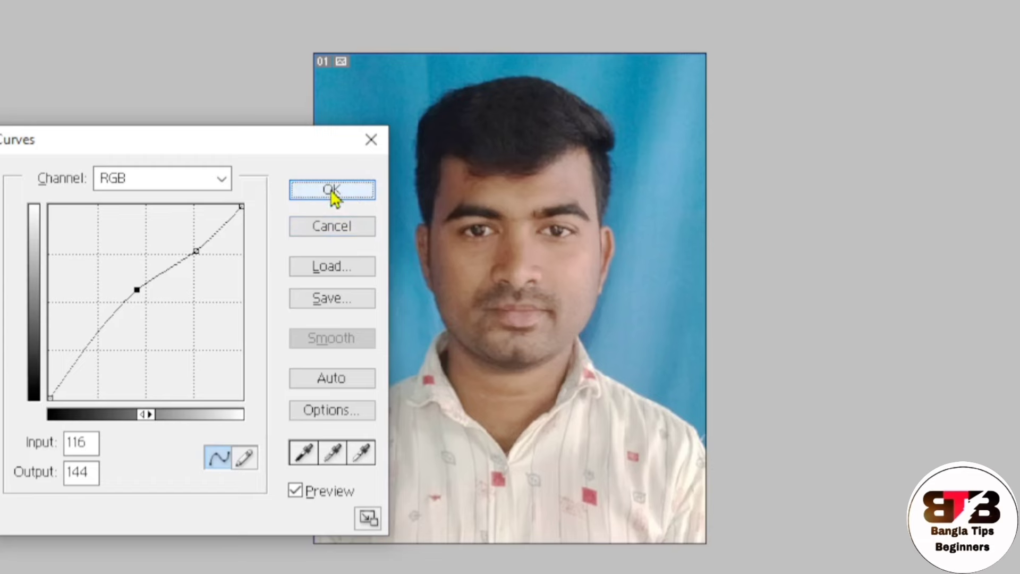
{"action": "left_click", "coordinate": [331, 190]}
Step: Examine the brightened portrait at different magnifications
{"action": "key", "text": "ctrl+minus"}
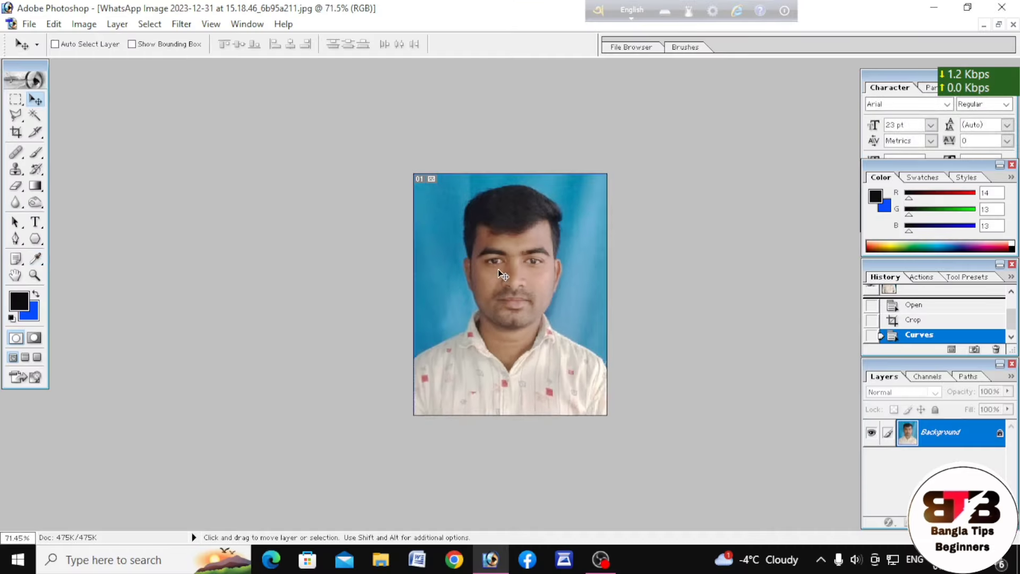
{"action": "key", "text": "ctrl+plus"}
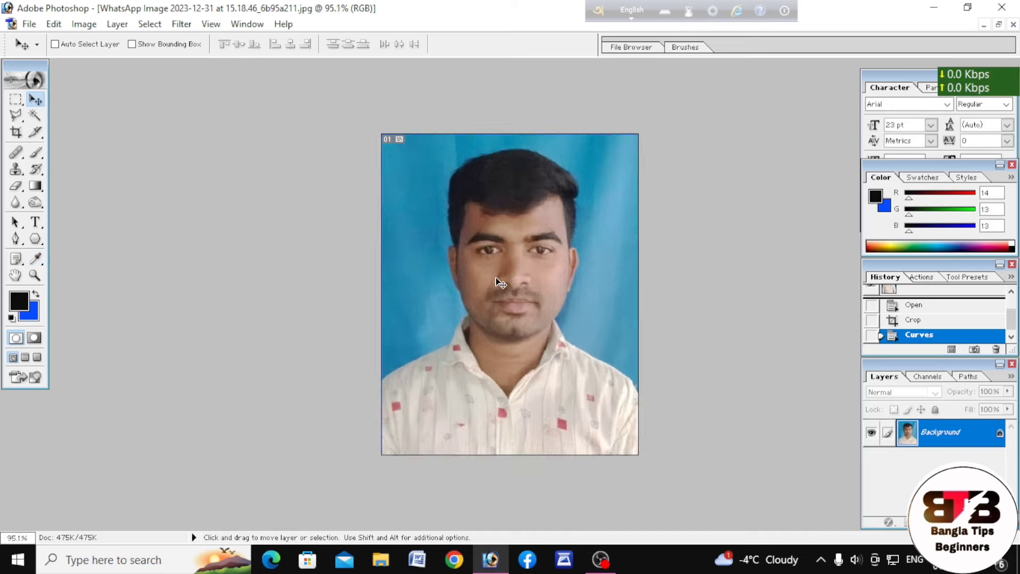
{"action": "scroll", "coordinate": [495, 284], "scroll_direction": "up", "scroll_amount": 2}
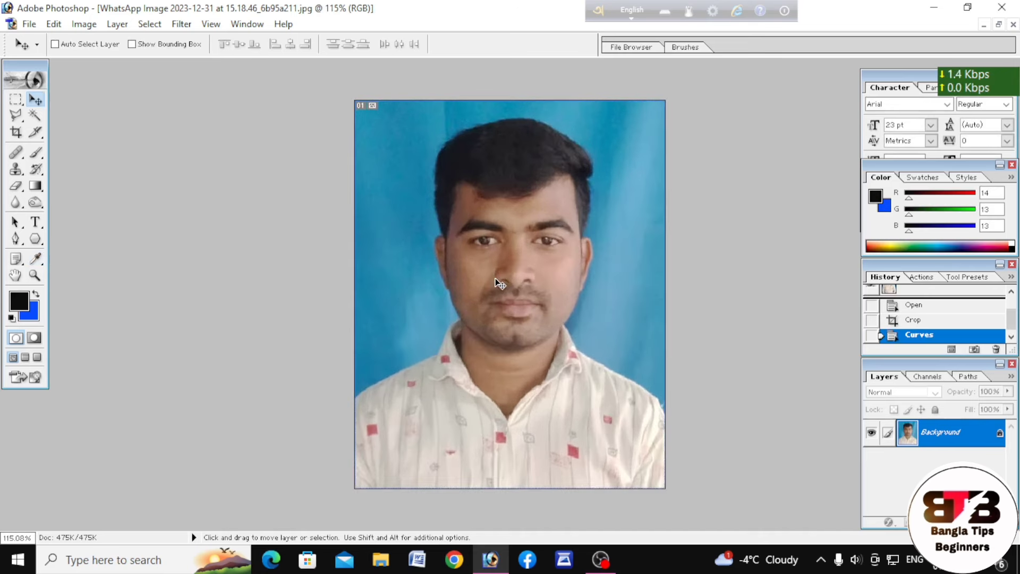
{"action": "scroll", "coordinate": [495, 283], "scroll_direction": "down", "scroll_amount": 4}
{"action": "scroll", "coordinate": [495, 283], "scroll_direction": "up", "scroll_amount": 2}
{"action": "scroll", "coordinate": [474, 289], "scroll_direction": "down", "scroll_amount": 2}
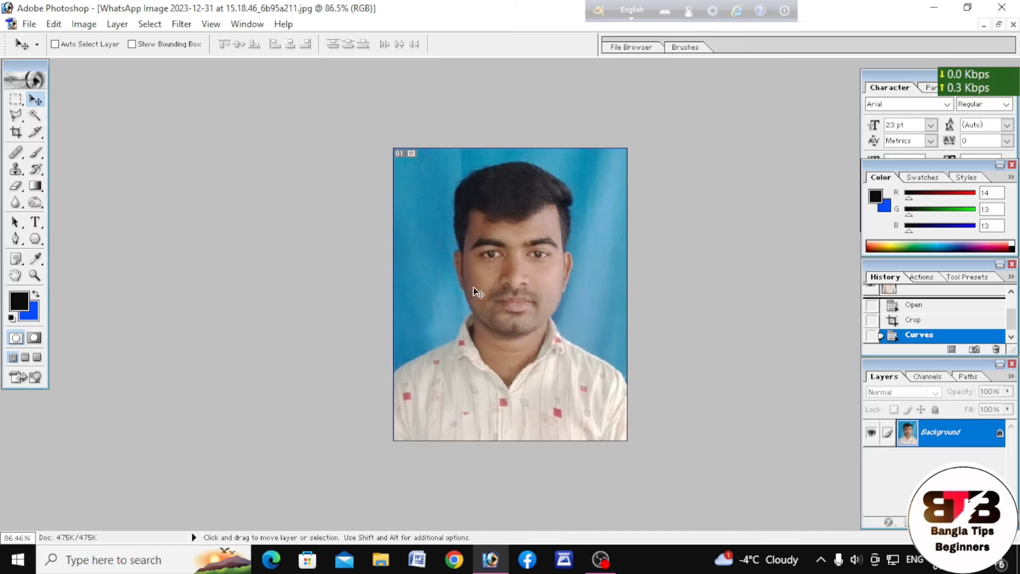
{"action": "scroll", "coordinate": [486, 298], "scroll_direction": "up", "scroll_amount": 1}
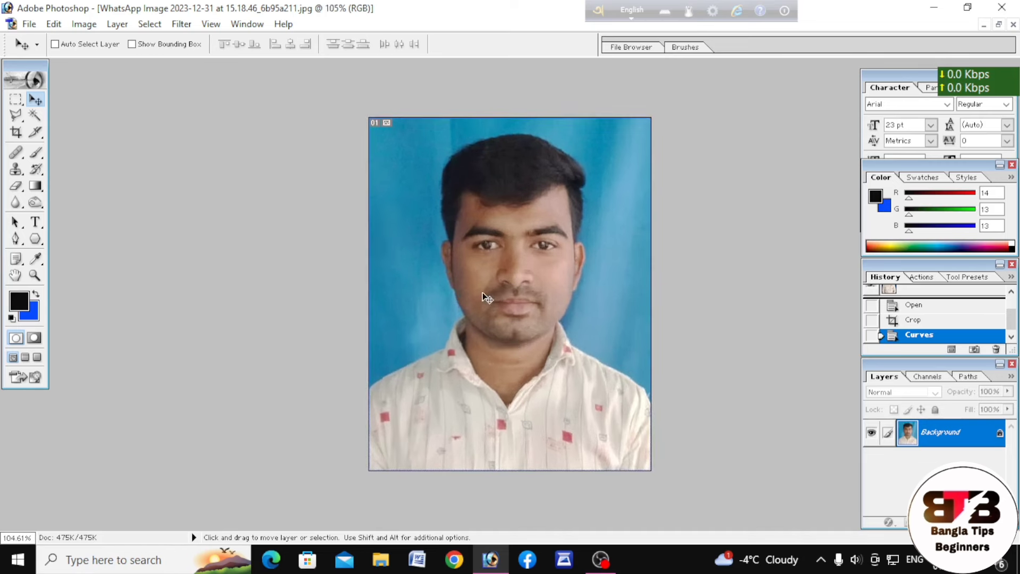
Step: Pick the Brush tool and set its brush size to 60
{"action": "left_click", "coordinate": [36, 154]}
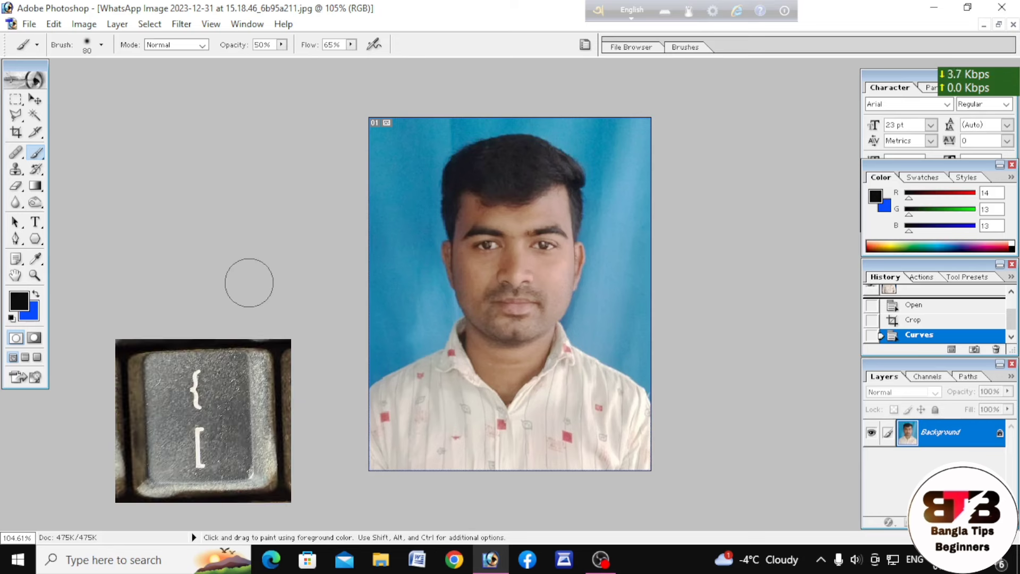
{"action": "key", "text": "bracketleft"}
{"action": "key", "text": "bracketleft"}
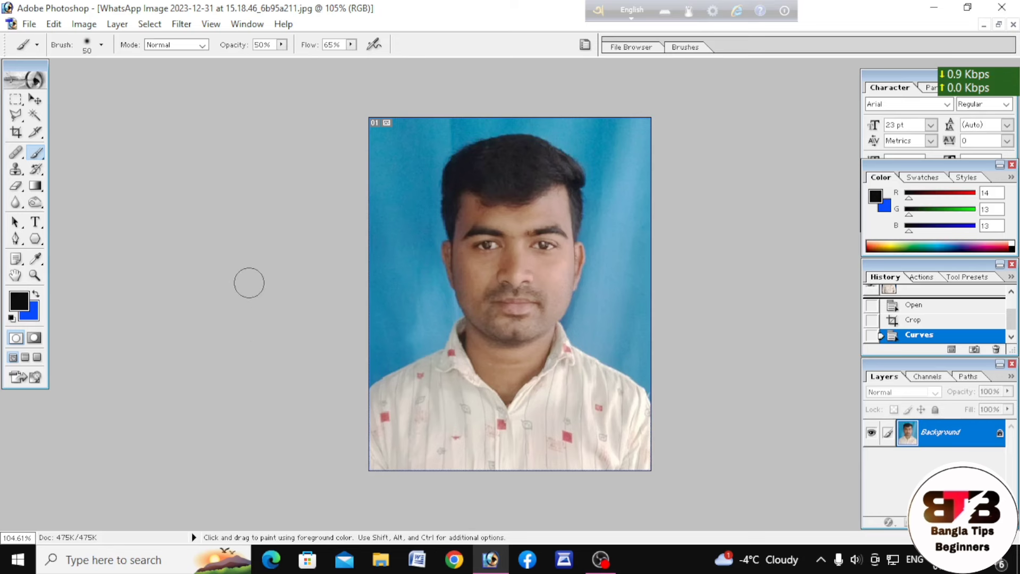
{"action": "key", "text": "bracketright"}
{"action": "key", "text": "bracketright"}
{"action": "key", "text": "bracketright"}
{"action": "key", "text": "bracketright"}
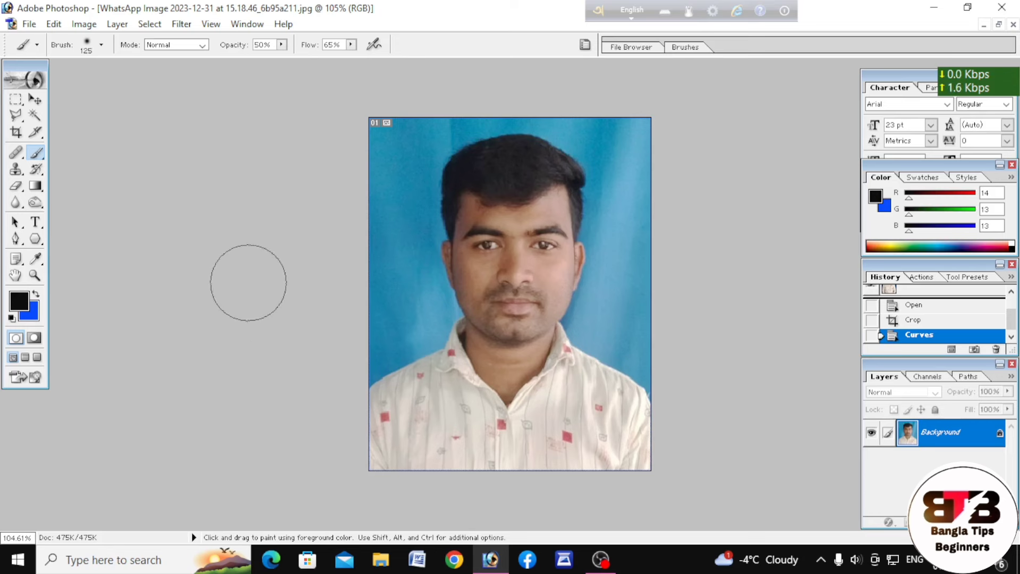
{"action": "key", "text": "bracketleft"}
{"action": "key", "text": "bracketleft"}
{"action": "key", "text": "bracketleft"}
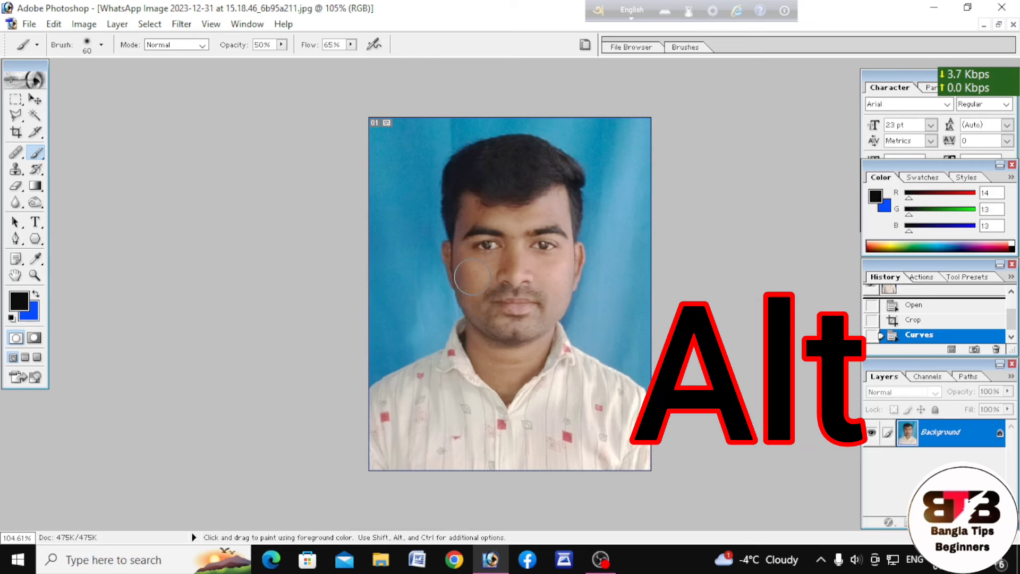
Step: Sample the light skin tone from the forehead and paint it over the cheek beside the mouth with the brush at size 50
{"action": "key", "text": "alt"}
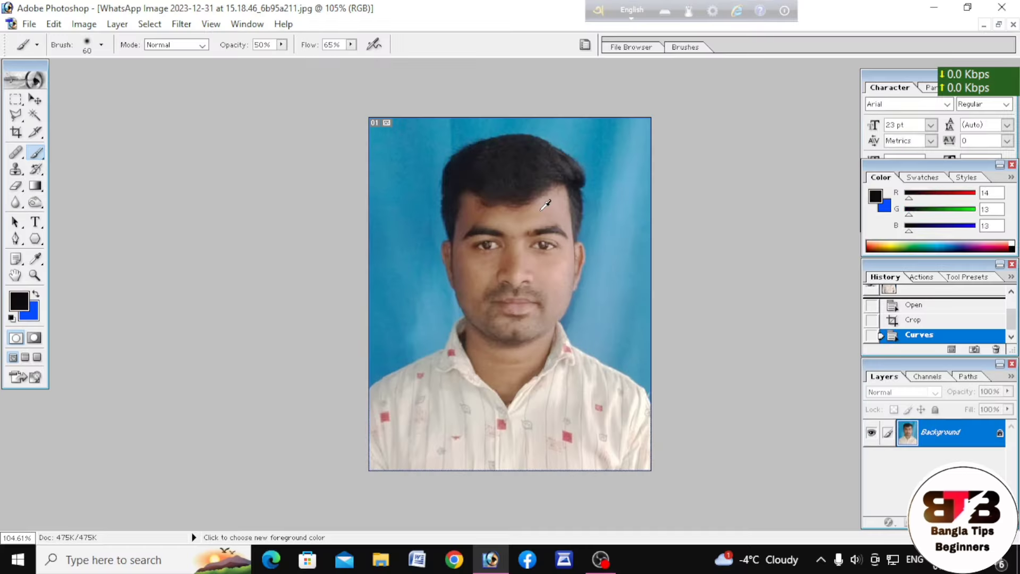
{"action": "left_click", "coordinate": [563, 155], "text": "alt"}
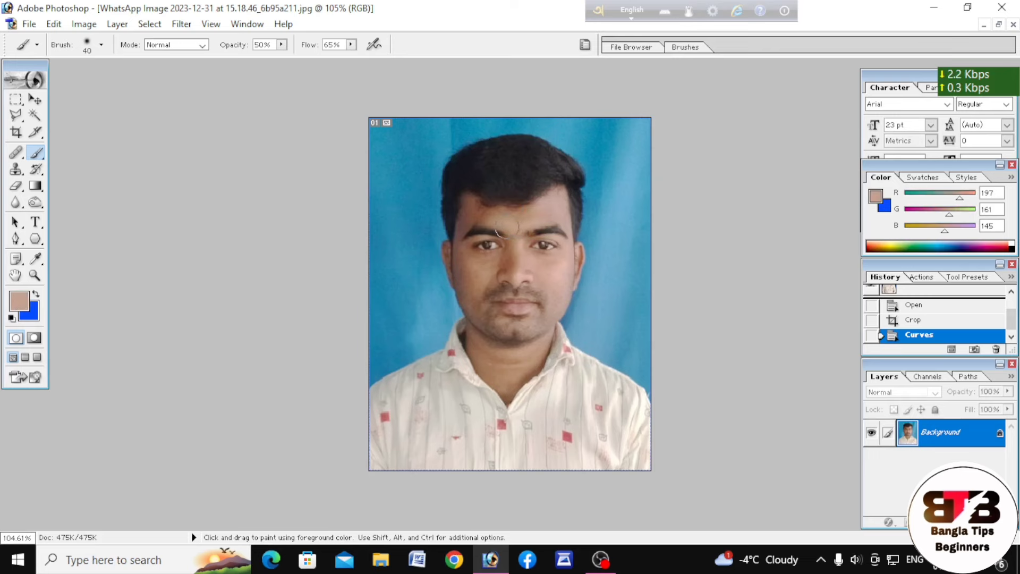
{"action": "key", "text": "bracketright"}
{"action": "key", "text": "bracketleft"}
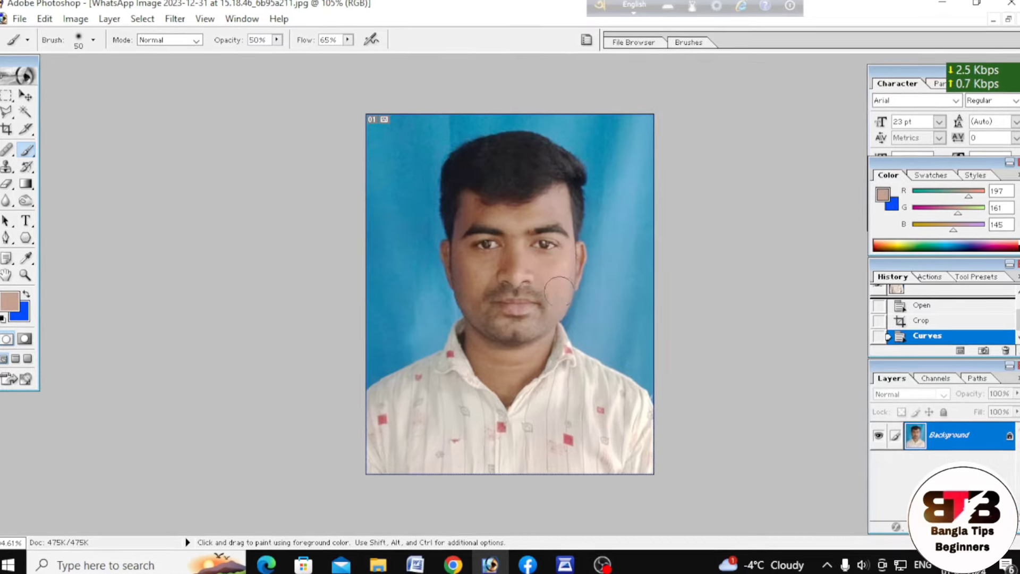
{"action": "mouse_move", "coordinate": [559, 291]}
{"action": "left_mouse_down"}
{"action": "mouse_move", "coordinate": [561, 274]}
{"action": "mouse_move", "coordinate": [558, 287]}
{"action": "left_mouse_up"}
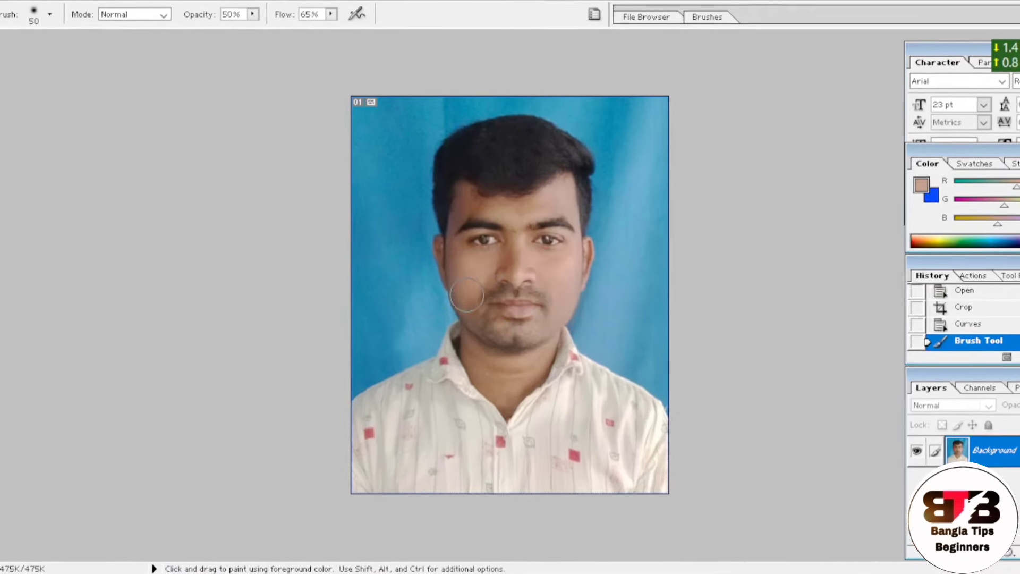
Step: Even out the other cheek and the jaw with brush strokes, resampling the neighbouring skin tones
{"action": "left_click_drag", "start_coordinate": [467, 295], "coordinate": [475, 323]}
{"action": "left_click", "coordinate": [480, 311], "text": "alt"}
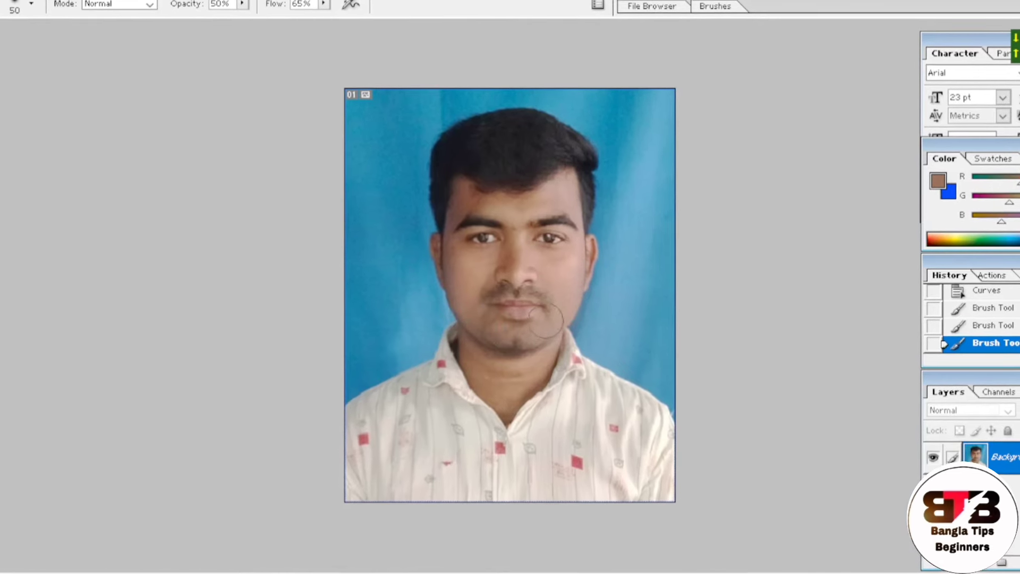
{"action": "left_click", "coordinate": [565, 296], "text": "alt"}
{"action": "left_click_drag", "start_coordinate": [566, 302], "coordinate": [562, 314]}
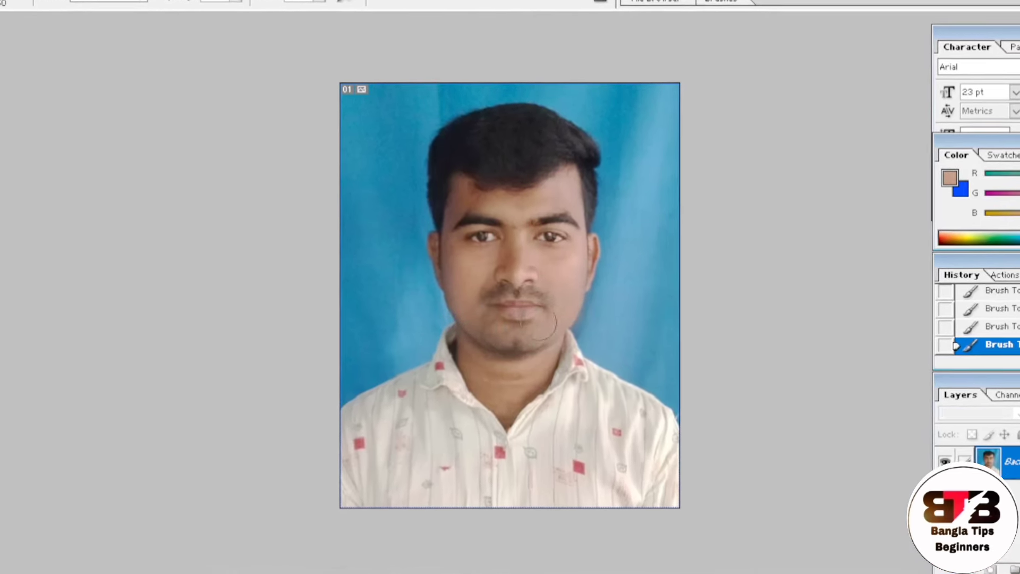
Step: Retouch the temple and forehead with the brush at size 30, sampling skin tones near the hairline and between the eyebrows
{"action": "left_click", "coordinate": [452, 260], "text": "alt"}
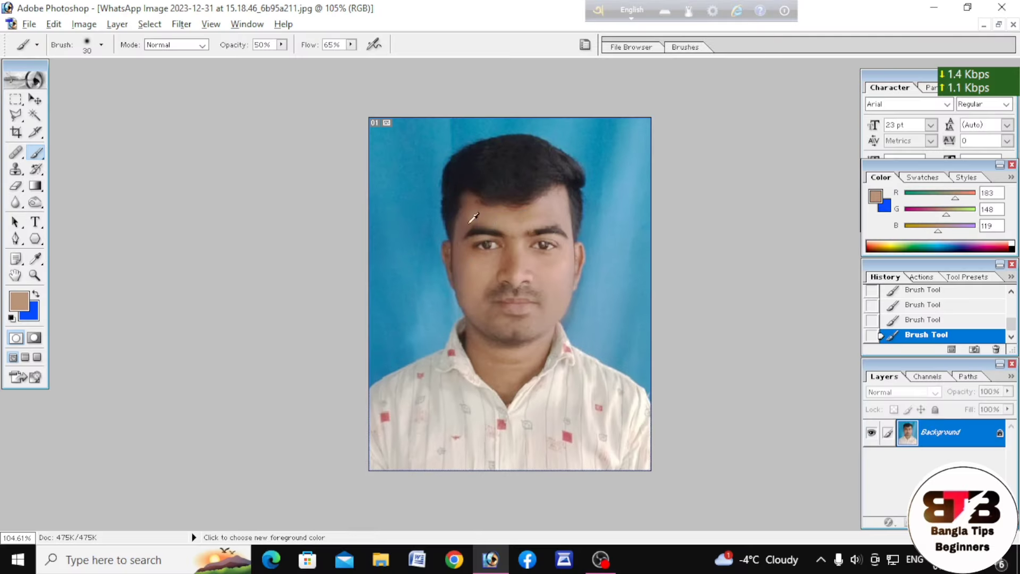
{"action": "left_click", "coordinate": [454, 239], "text": "alt"}
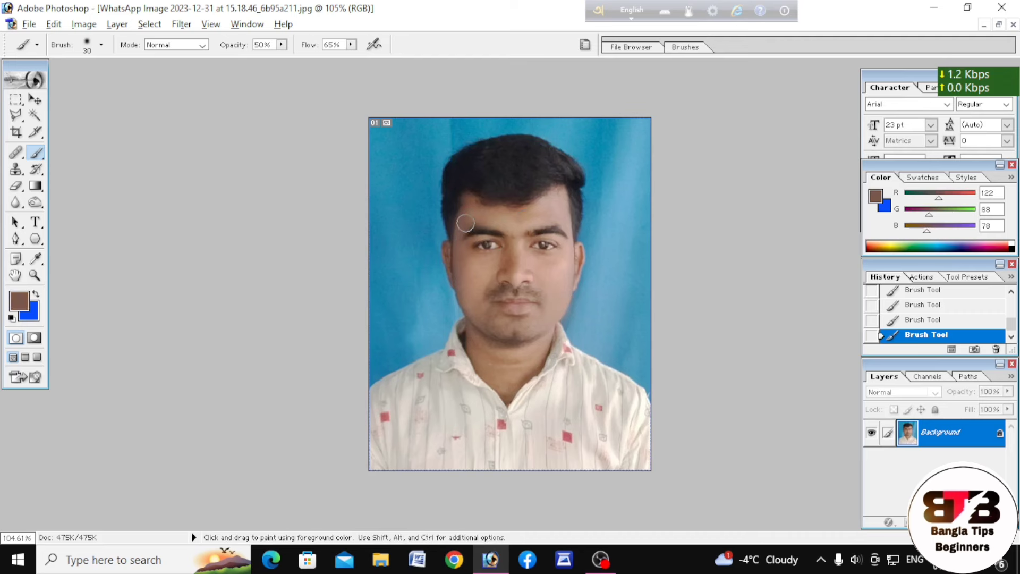
{"action": "left_click", "coordinate": [512, 222], "text": "alt"}
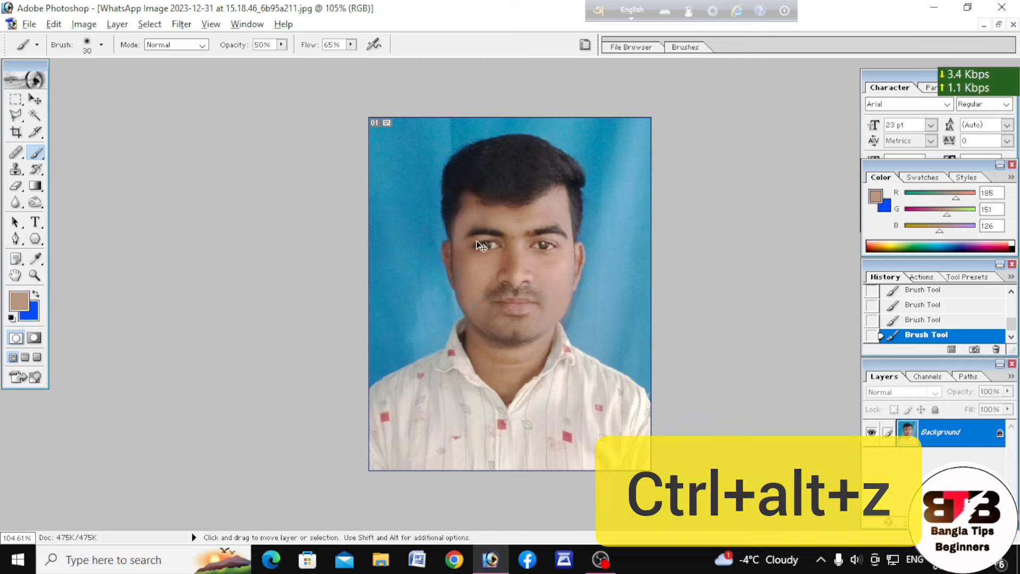
Step: Undo the last three brush strokes on the face
{"action": "key", "text": "ctrl+alt+z"}
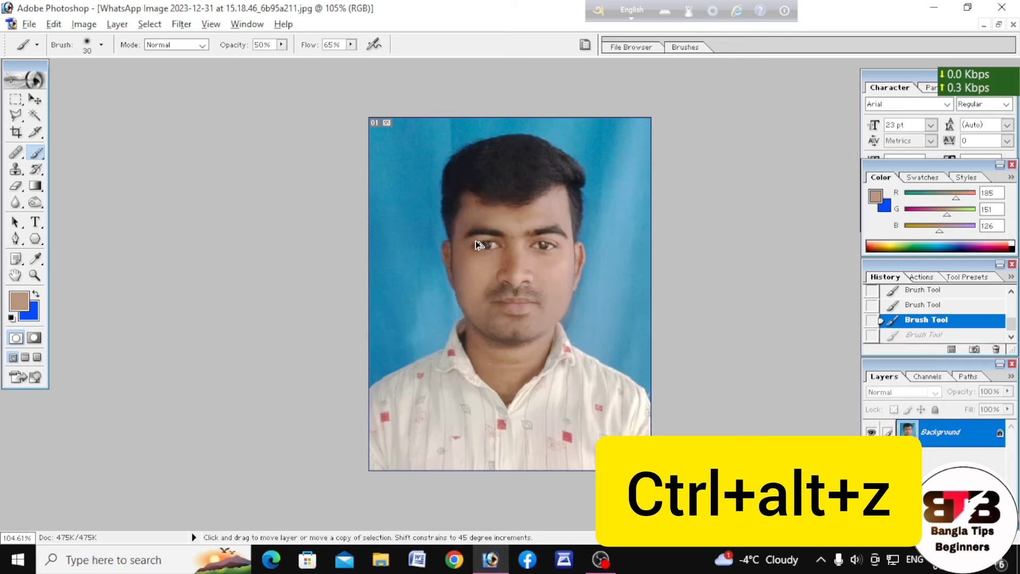
{"action": "key", "text": "ctrl+alt+z"}
{"action": "key", "text": "ctrl+alt+z"}
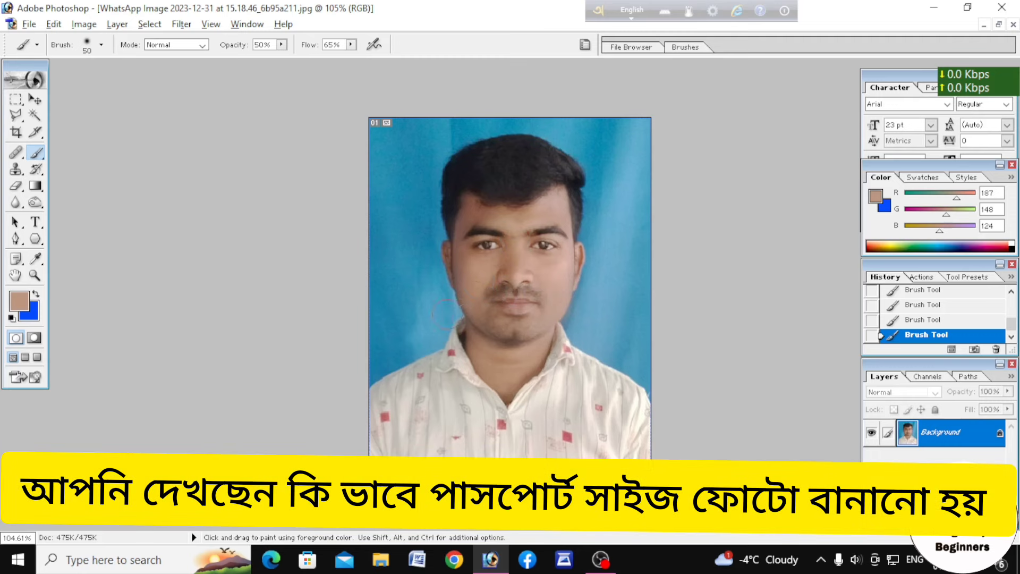
Step: Pick the Burn tool with Midtones range and 50% exposure, and reduce its brush size to 90
{"action": "scroll", "coordinate": [476, 329], "scroll_direction": "down", "scroll_amount": 4}
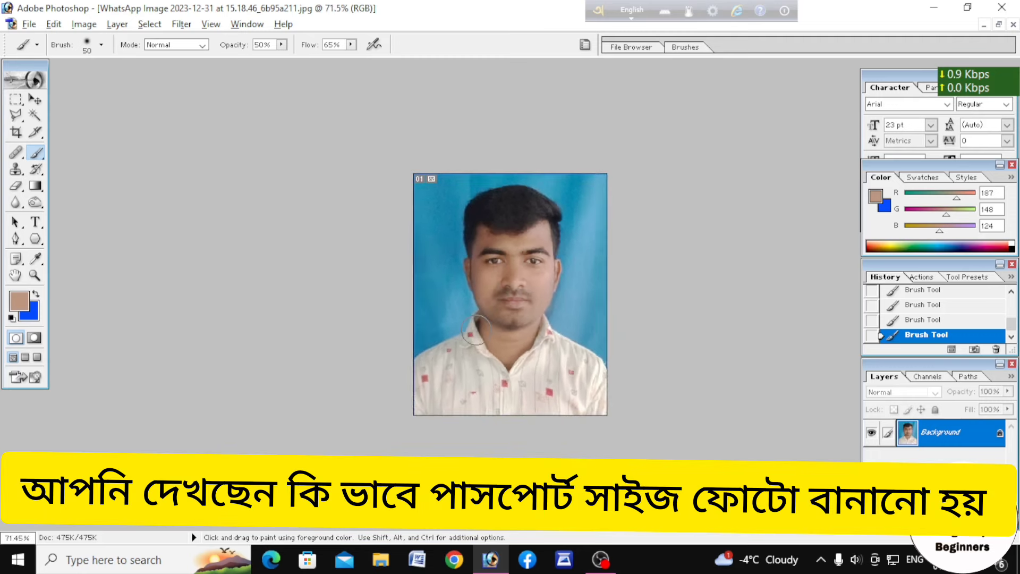
{"action": "scroll", "coordinate": [509, 260], "scroll_direction": "up", "scroll_amount": 4}
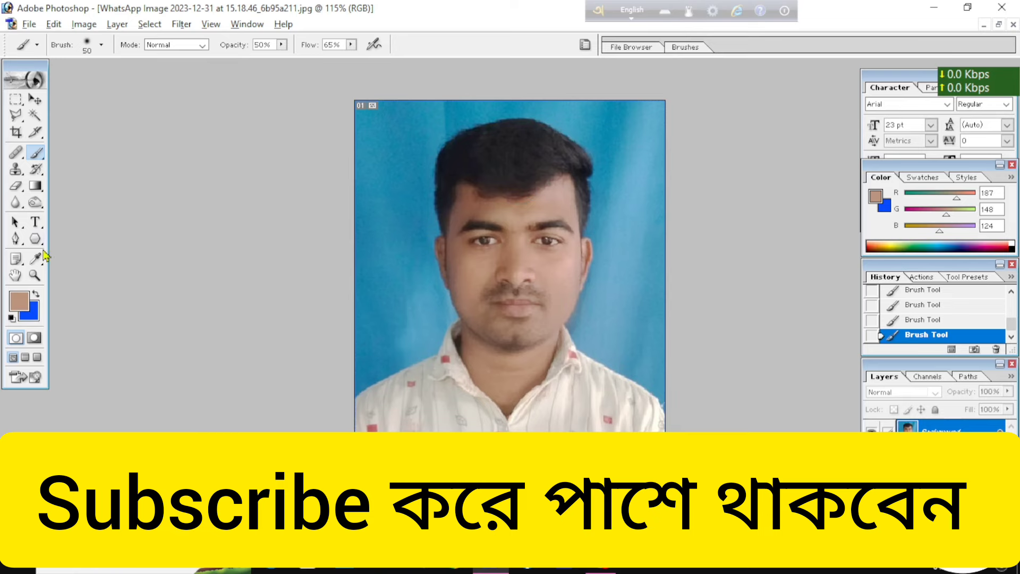
{"action": "left_click", "coordinate": [39, 203]}
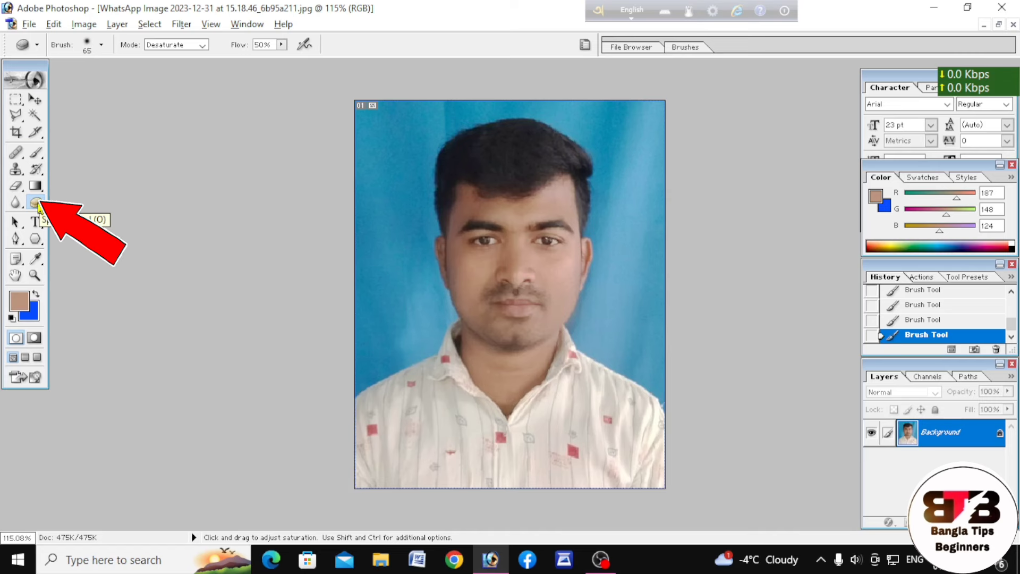
{"action": "left_click", "coordinate": [37, 203]}
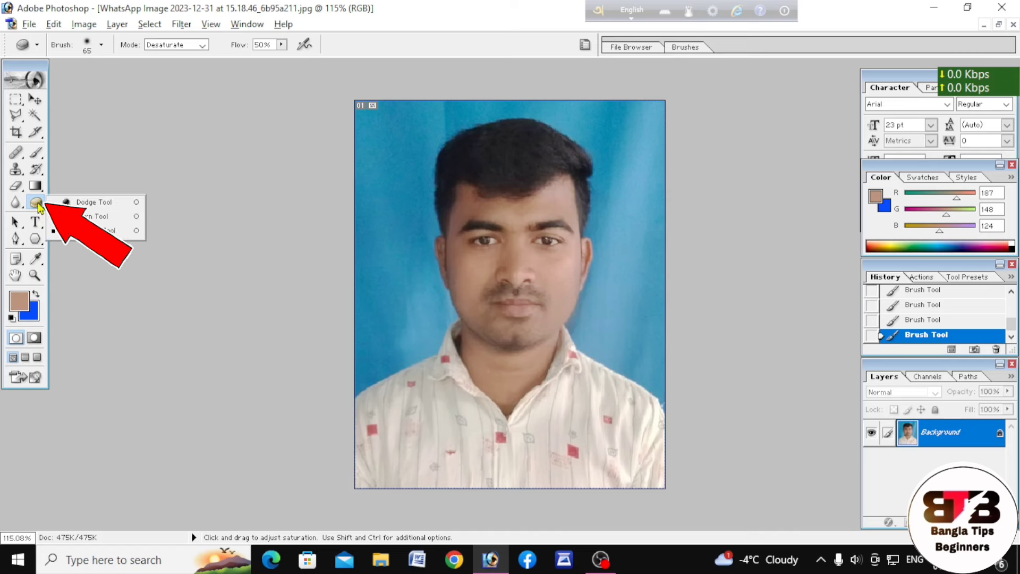
{"action": "left_click", "coordinate": [85, 217]}
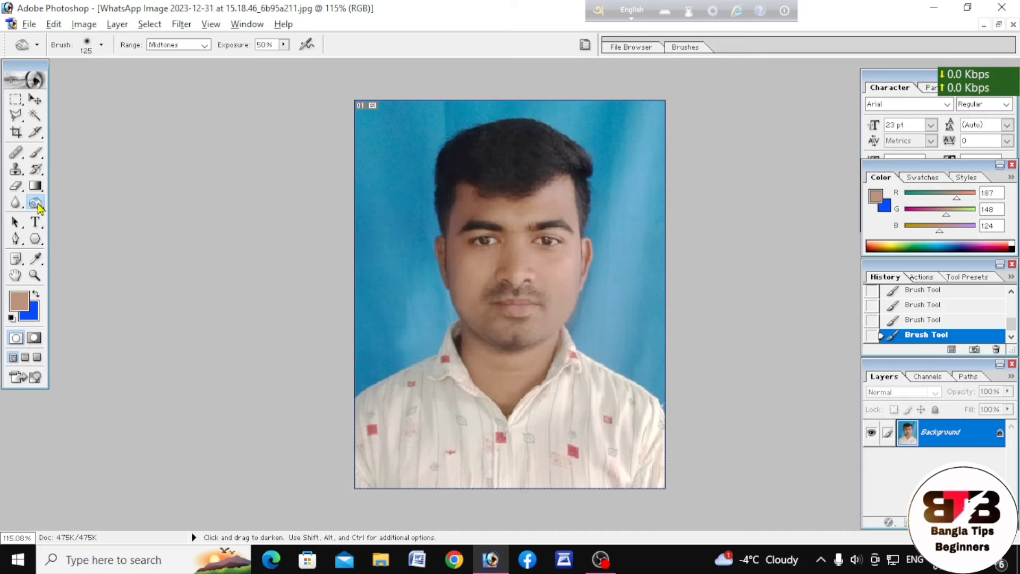
{"action": "key", "text": "bracketleft"}
{"action": "key", "text": "bracketleft"}
{"action": "key", "text": "bracketleft"}
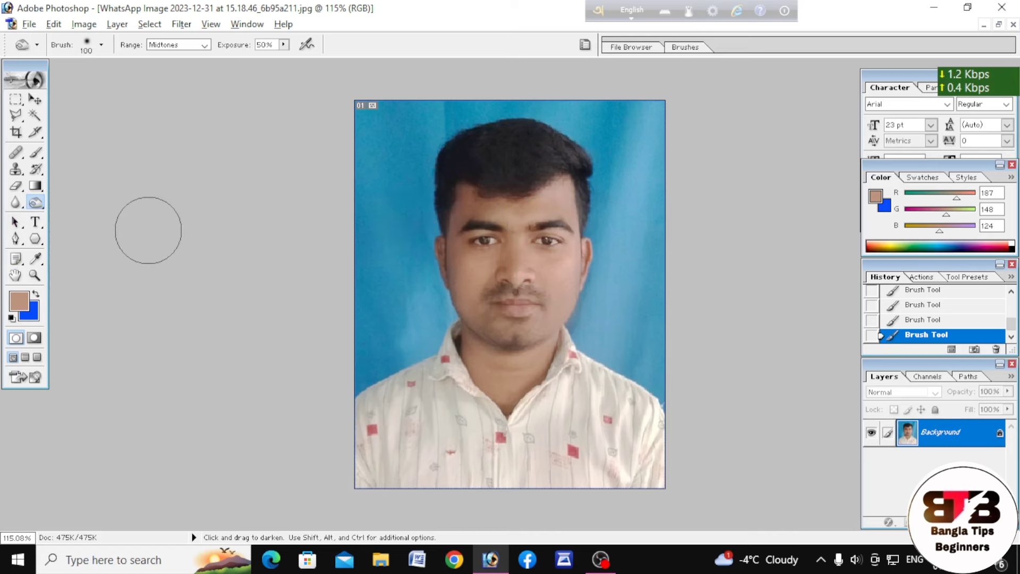
{"action": "key", "text": "bracketright"}
{"action": "key", "text": "space"}
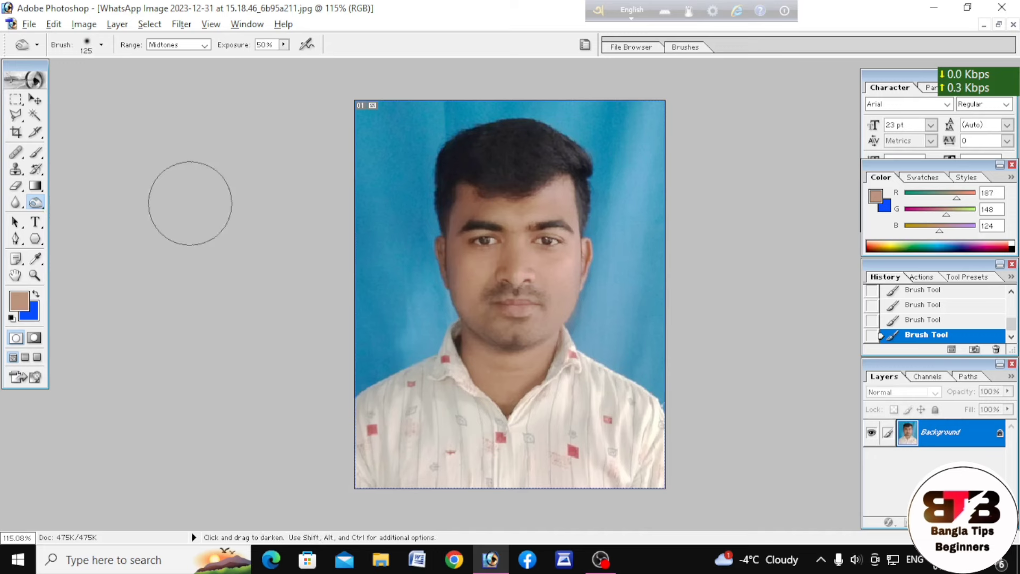
{"action": "key", "text": "bracketleft"}
{"action": "key", "text": "bracketleft"}
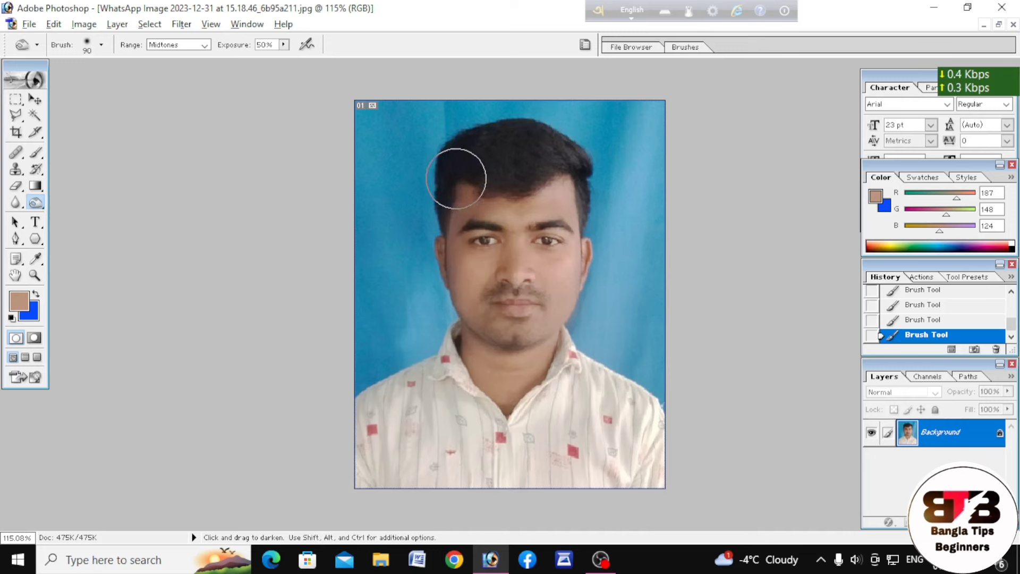
Step: Darken the hair with Burn strokes, adjusting the brush between sizes 70 and 40 for the edges and ending at 50
{"action": "key", "text": "bracketleft"}
{"action": "mouse_move", "coordinate": [468, 161]}
{"action": "left_mouse_down"}
{"action": "mouse_move", "coordinate": [546, 150]}
{"action": "mouse_move", "coordinate": [516, 169]}
{"action": "mouse_move", "coordinate": [483, 141]}
{"action": "left_mouse_up"}
{"action": "key", "text": "ctrl+0"}
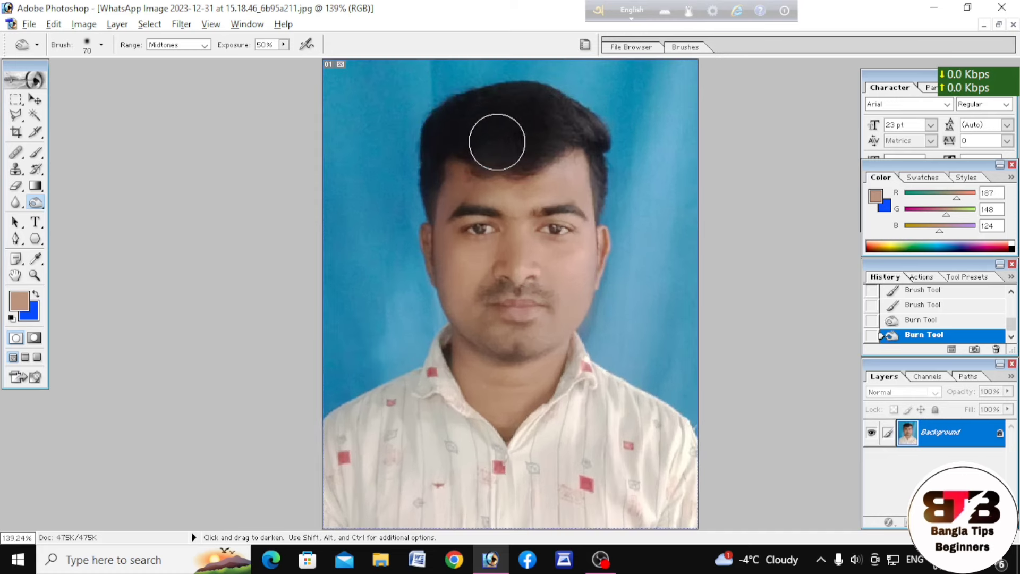
{"action": "key", "text": "bracketleft"}
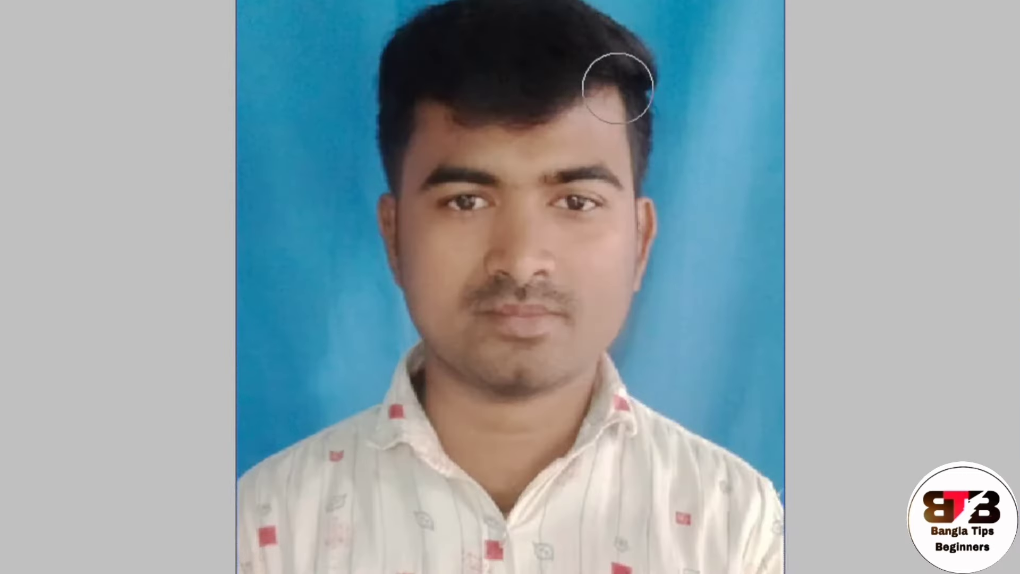
{"action": "key", "text": "bracketleft"}
{"action": "key", "text": "bracketleft"}
{"action": "key", "text": "bracketleft"}
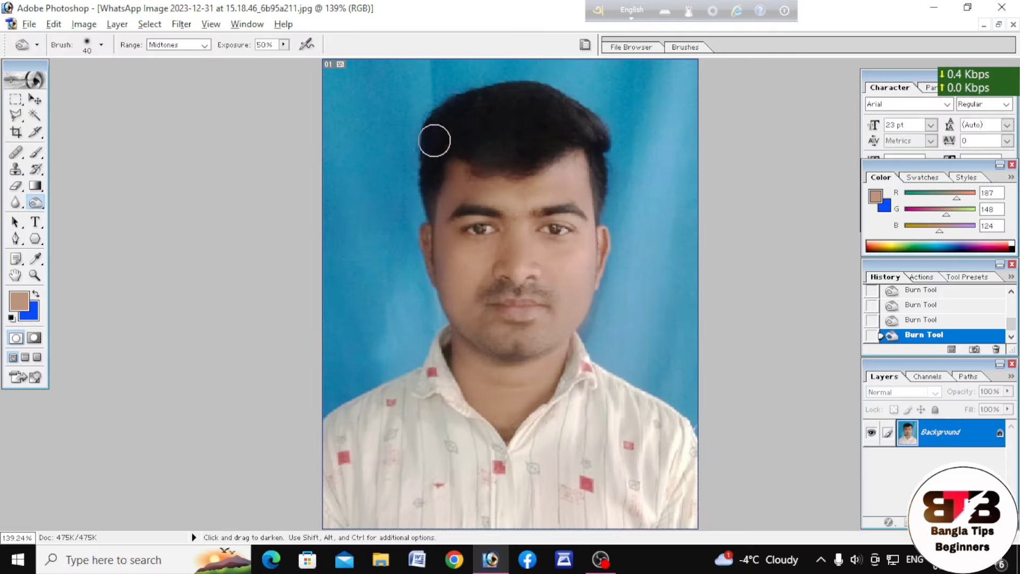
{"action": "key", "text": "bracketright"}
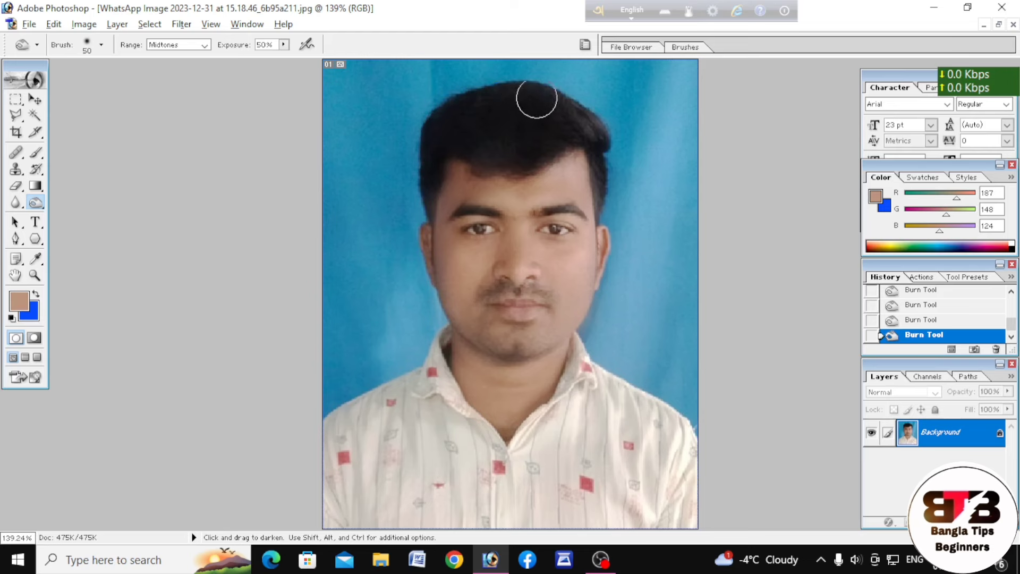
Step: Darken the eyebrows with the Burn tool, reducing the brush to size 30 and then 20
{"action": "key", "text": "bracketleft"}
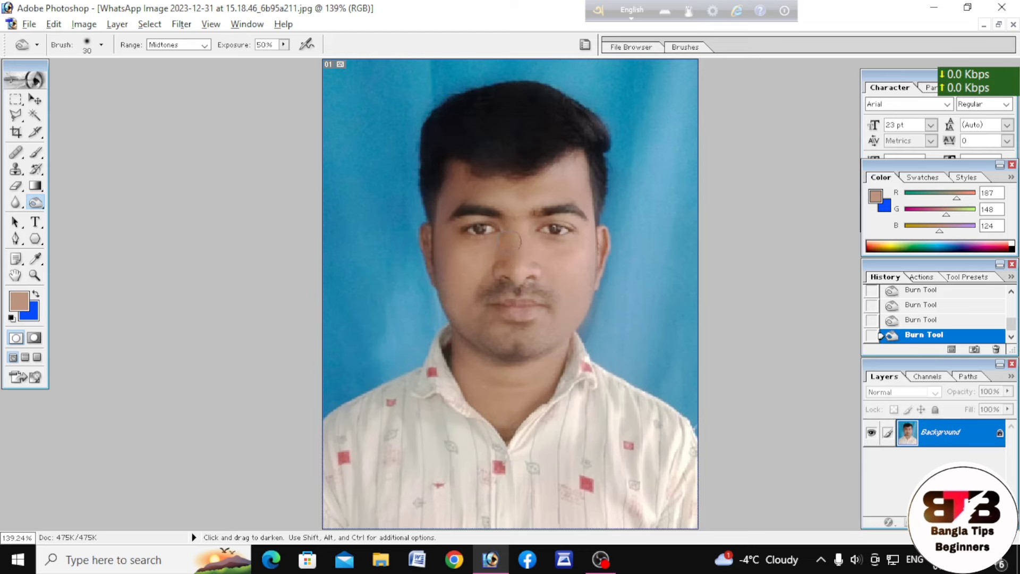
{"action": "left_click_drag", "start_coordinate": [499, 217], "coordinate": [461, 215]}
{"action": "key", "text": "bracketleft"}
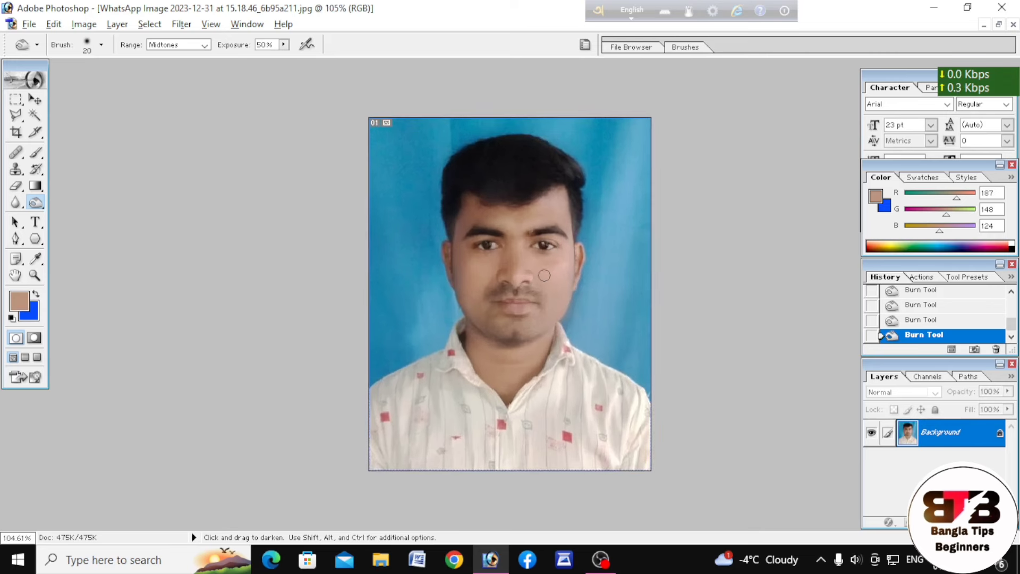
Step: Undo the last Burn stroke and burn the shirt just below the collar
{"action": "key", "text": "ctrl+z"}
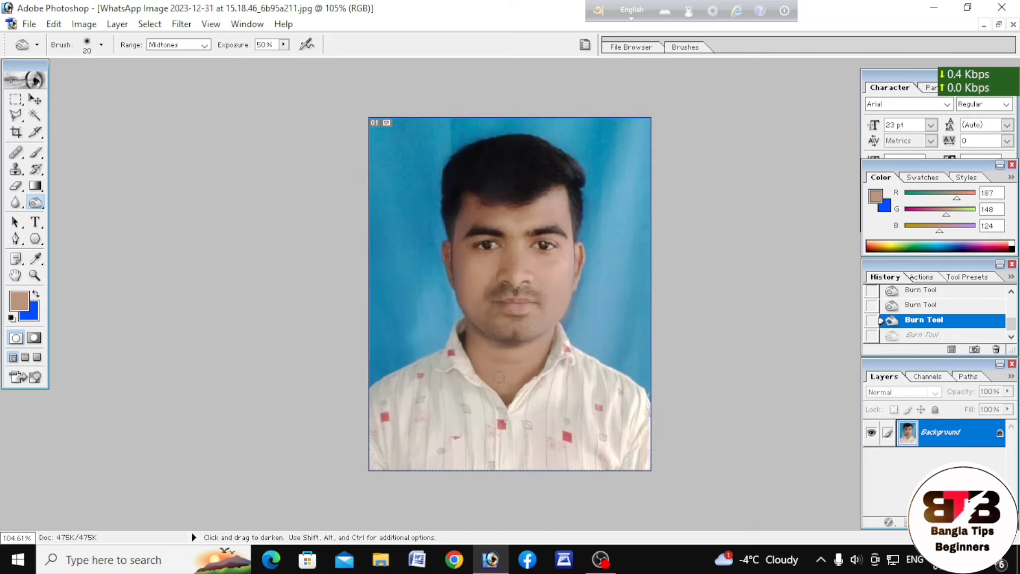
{"action": "left_click_drag", "start_coordinate": [487, 402], "coordinate": [457, 383]}
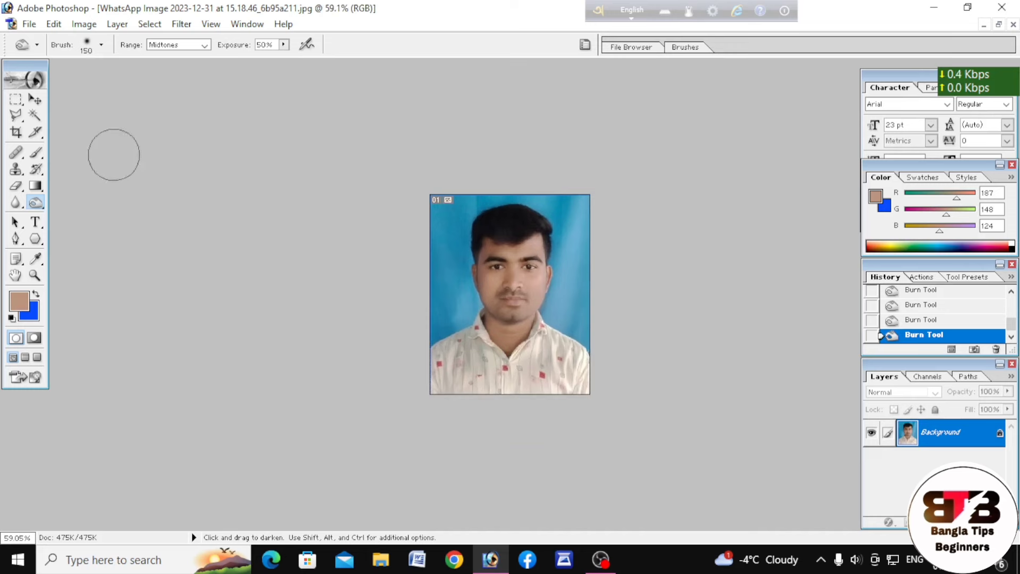
Step: Boost the portrait's colours with a Hue/Saturation adjustment, setting the master saturation to +31
{"action": "left_click", "coordinate": [38, 100]}
{"action": "scroll", "coordinate": [509, 289], "scroll_direction": "down", "scroll_amount": 3}
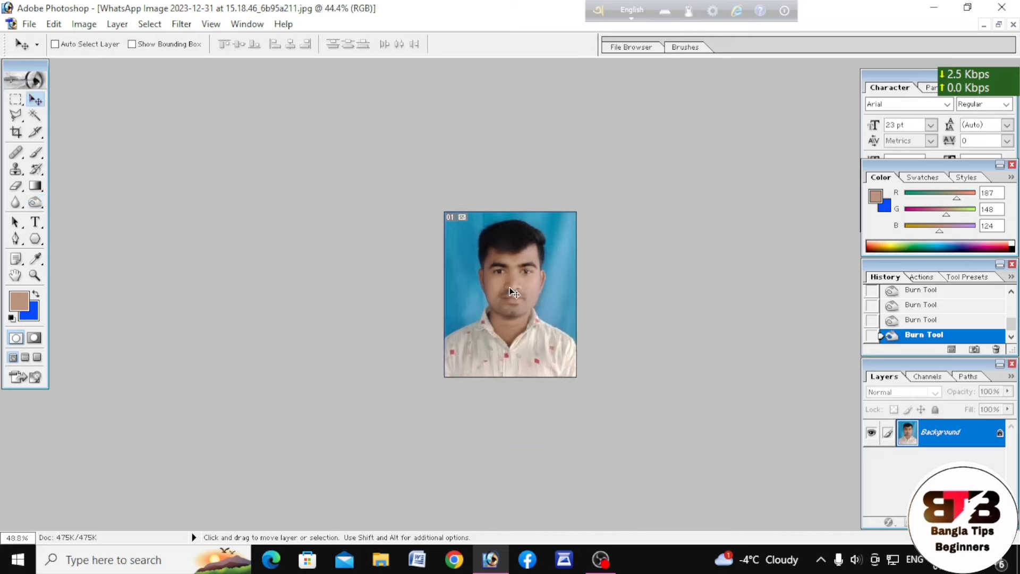
{"action": "scroll", "coordinate": [507, 291], "scroll_direction": "up", "scroll_amount": 3}
{"action": "scroll", "coordinate": [395, 317], "scroll_direction": "down", "scroll_amount": 4}
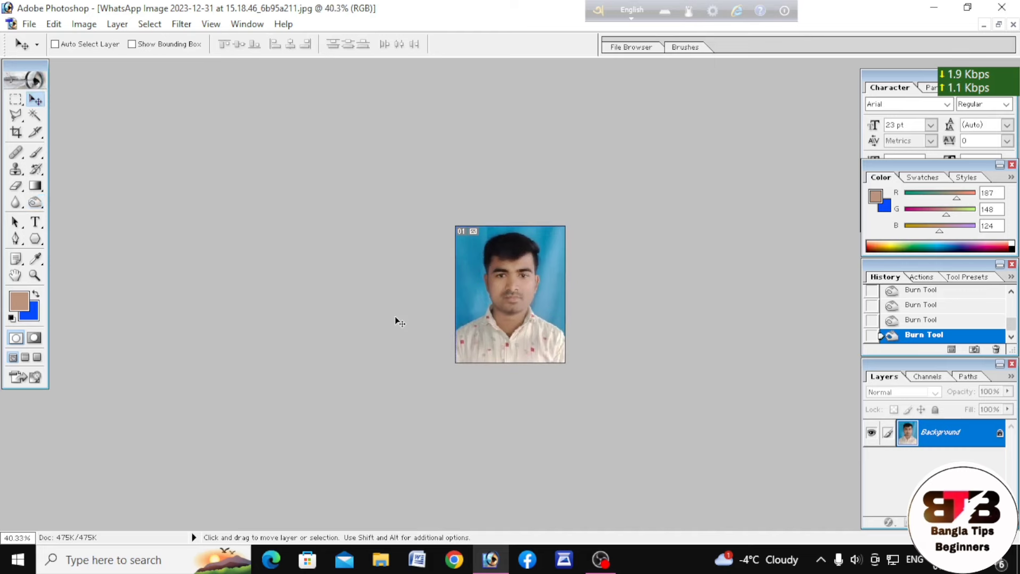
{"action": "key", "text": "ctrl+u"}
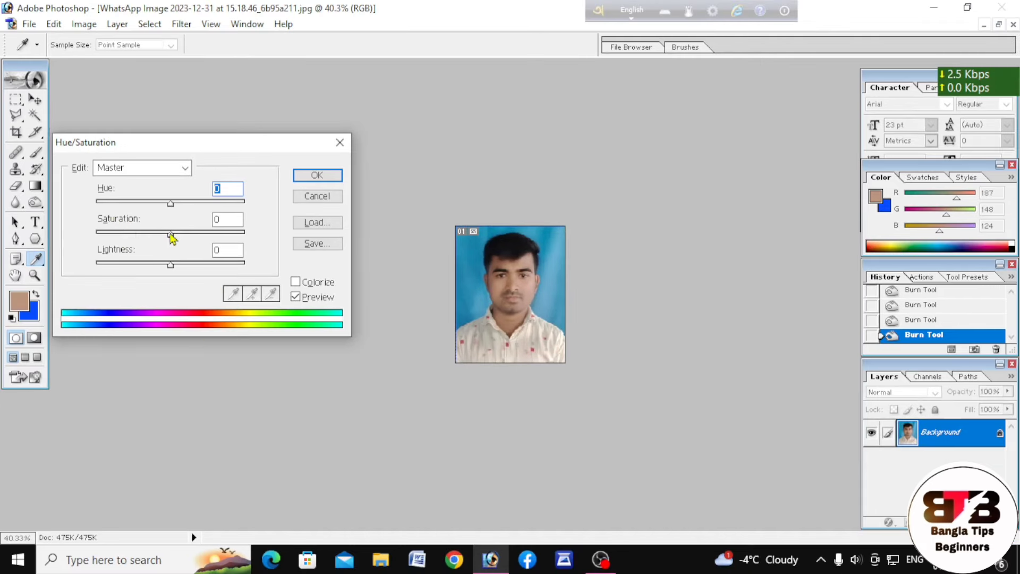
{"action": "mouse_move", "coordinate": [150, 234]}
{"action": "left_mouse_down"}
{"action": "mouse_move", "coordinate": [213, 234]}
{"action": "mouse_move", "coordinate": [165, 237]}
{"action": "left_mouse_up"}
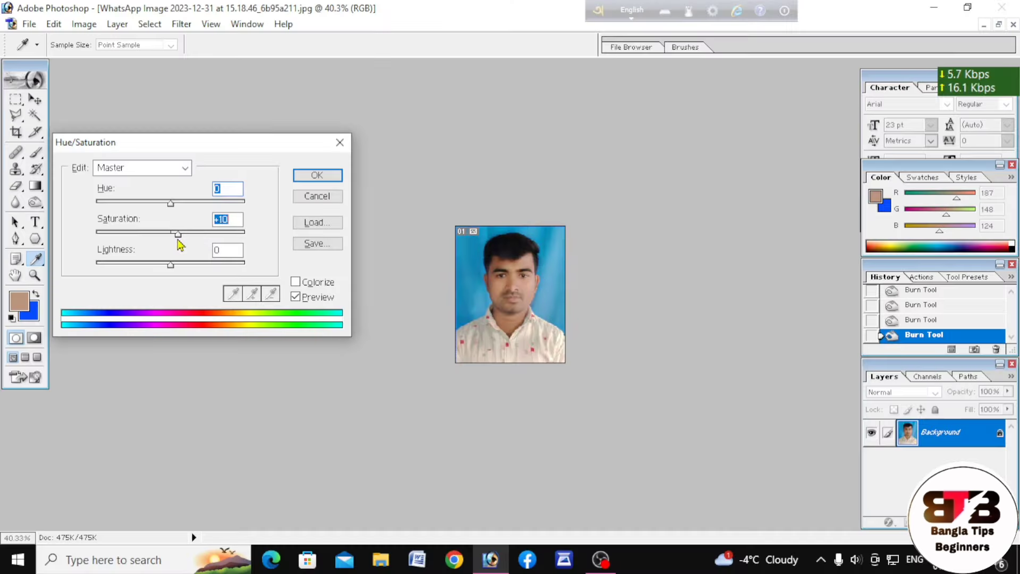
{"action": "left_click_drag", "start_coordinate": [198, 244], "coordinate": [197, 244]}
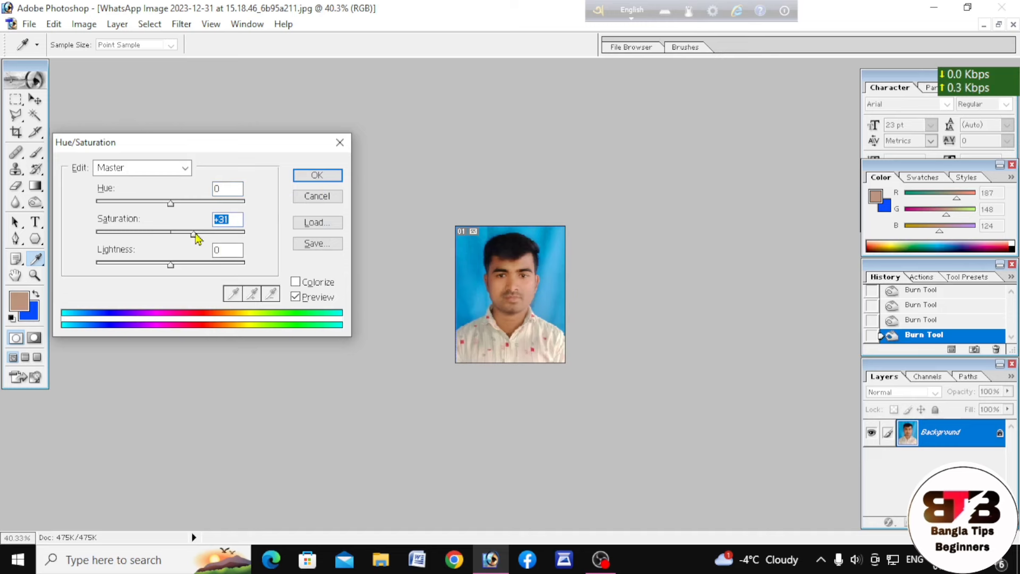
{"action": "left_click", "coordinate": [319, 176]}
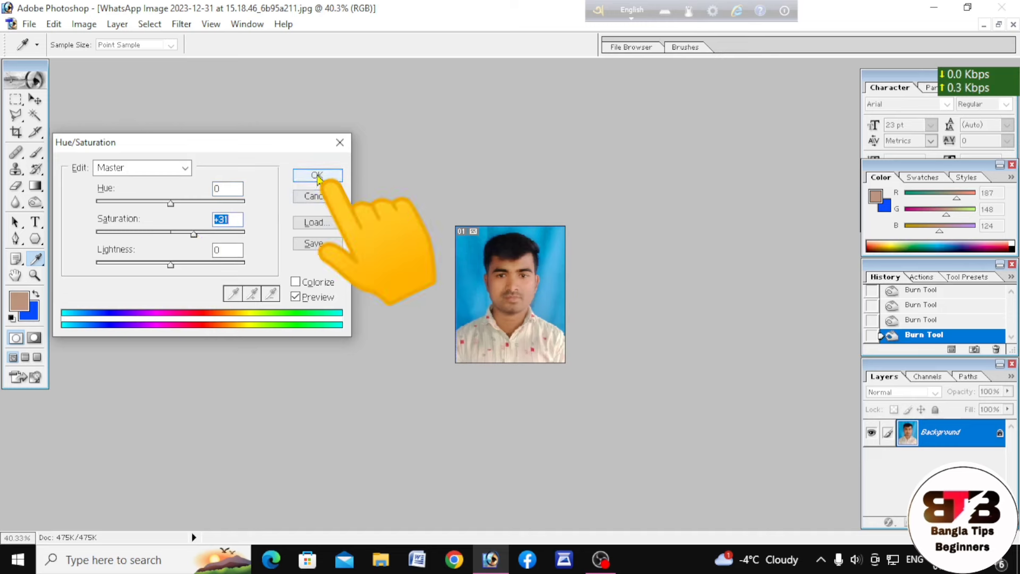
{"action": "scroll", "coordinate": [441, 258], "scroll_direction": "up", "scroll_amount": 6}
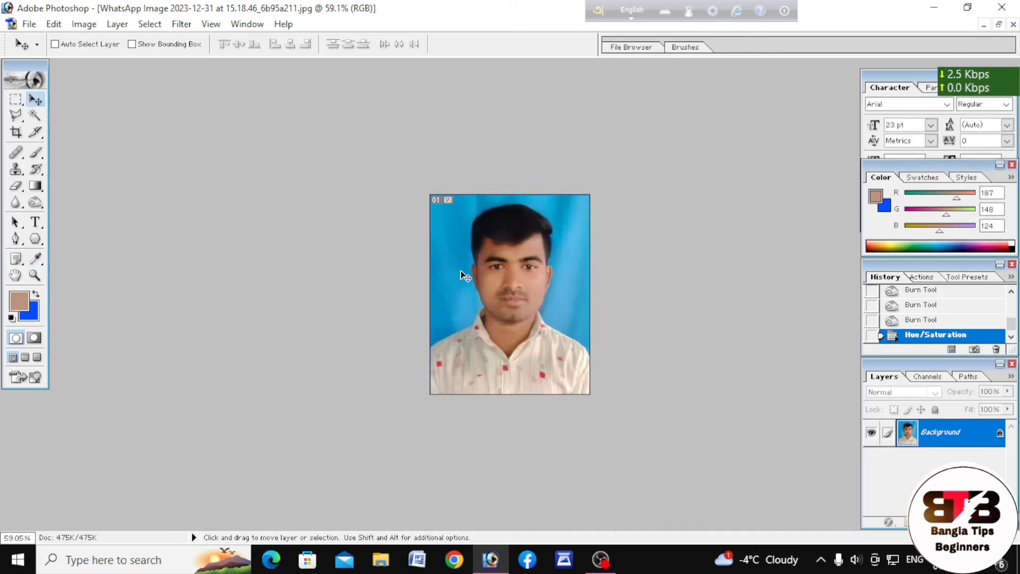
{"action": "scroll", "coordinate": [563, 299], "scroll_direction": "up", "scroll_amount": 1}
{"action": "scroll", "coordinate": [532, 252], "scroll_direction": "down", "scroll_amount": 2}
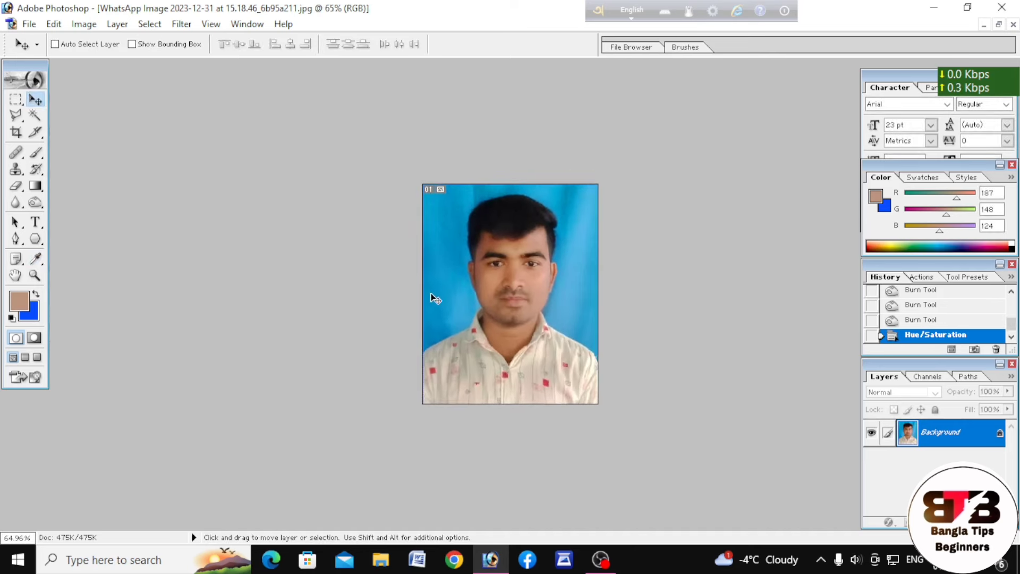
Step: Examine the colour-boosted portrait at several magnifications, both close up and reduced
{"action": "scroll", "coordinate": [553, 344], "scroll_direction": "up", "scroll_amount": 1}
{"action": "scroll", "coordinate": [547, 344], "scroll_direction": "down", "scroll_amount": 2}
{"action": "scroll", "coordinate": [531, 324], "scroll_direction": "up", "scroll_amount": 2}
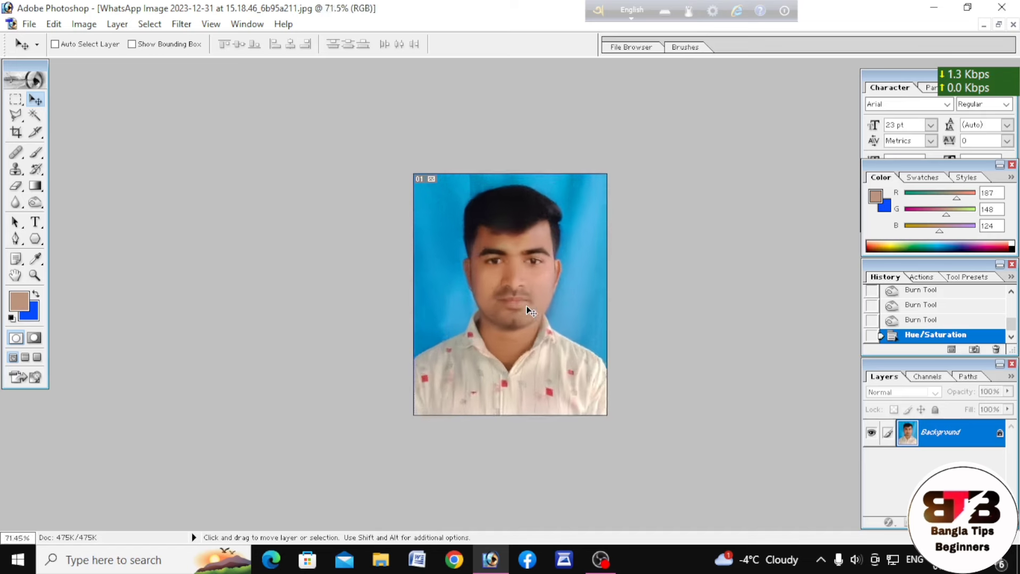
{"action": "scroll", "coordinate": [527, 311], "scroll_direction": "down", "scroll_amount": 2}
{"action": "scroll", "coordinate": [525, 308], "scroll_direction": "up", "scroll_amount": 1}
{"action": "scroll", "coordinate": [525, 308], "scroll_direction": "up", "scroll_amount": 1}
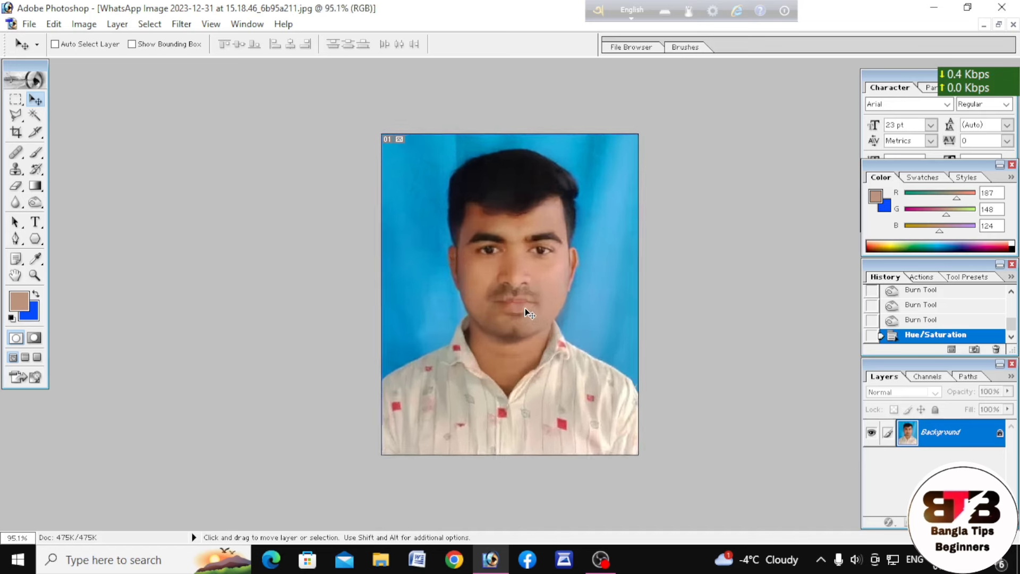
{"action": "scroll", "coordinate": [525, 307], "scroll_direction": "down", "scroll_amount": 1}
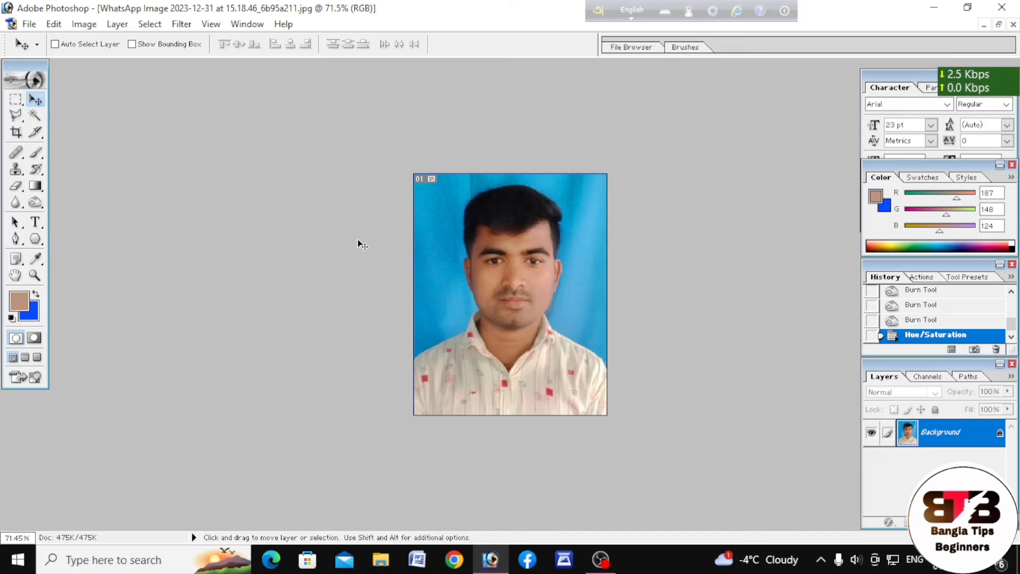
{"action": "scroll", "coordinate": [358, 240], "scroll_direction": "up", "scroll_amount": 1}
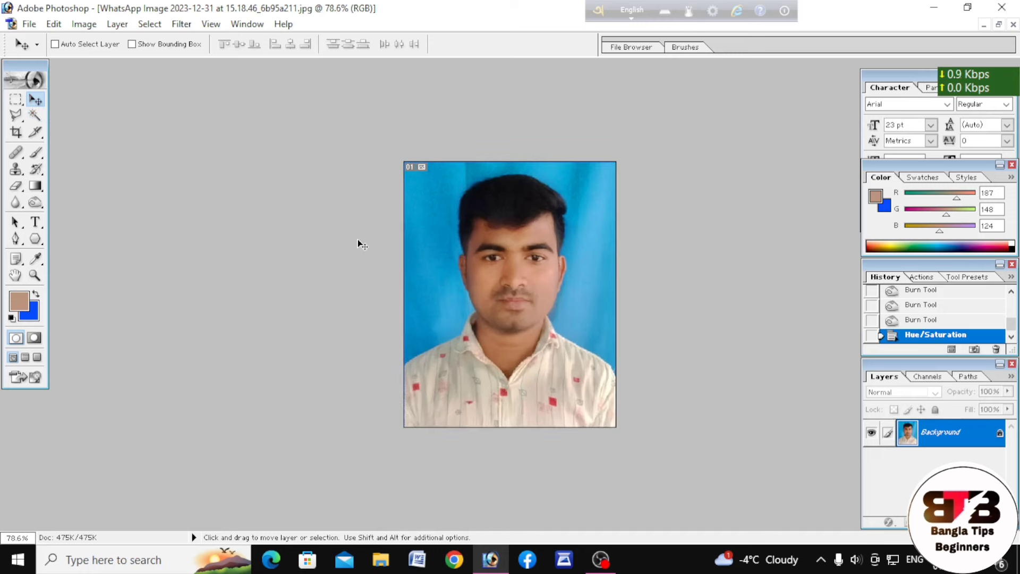
{"action": "scroll", "coordinate": [359, 240], "scroll_direction": "up", "scroll_amount": 1}
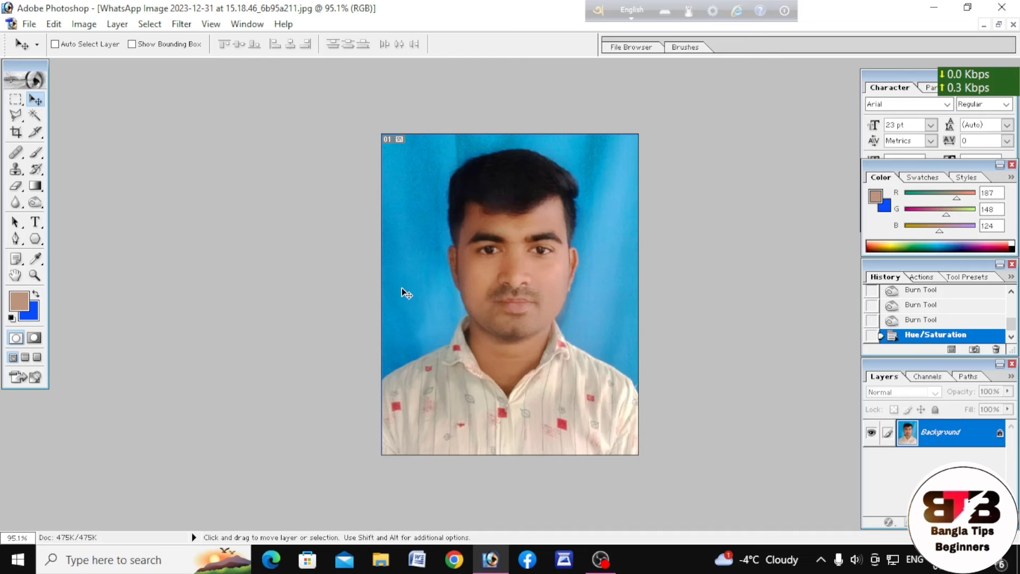
{"action": "scroll", "coordinate": [426, 327], "scroll_direction": "up", "scroll_amount": 2}
{"action": "scroll", "coordinate": [427, 326], "scroll_direction": "down", "scroll_amount": 4}
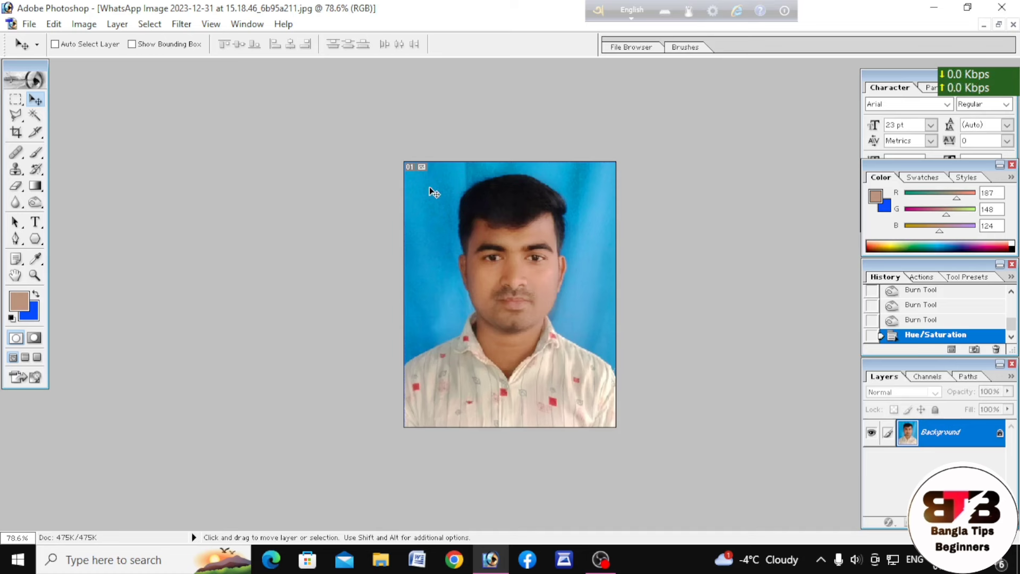
{"action": "scroll", "coordinate": [441, 253], "scroll_direction": "up", "scroll_amount": 3}
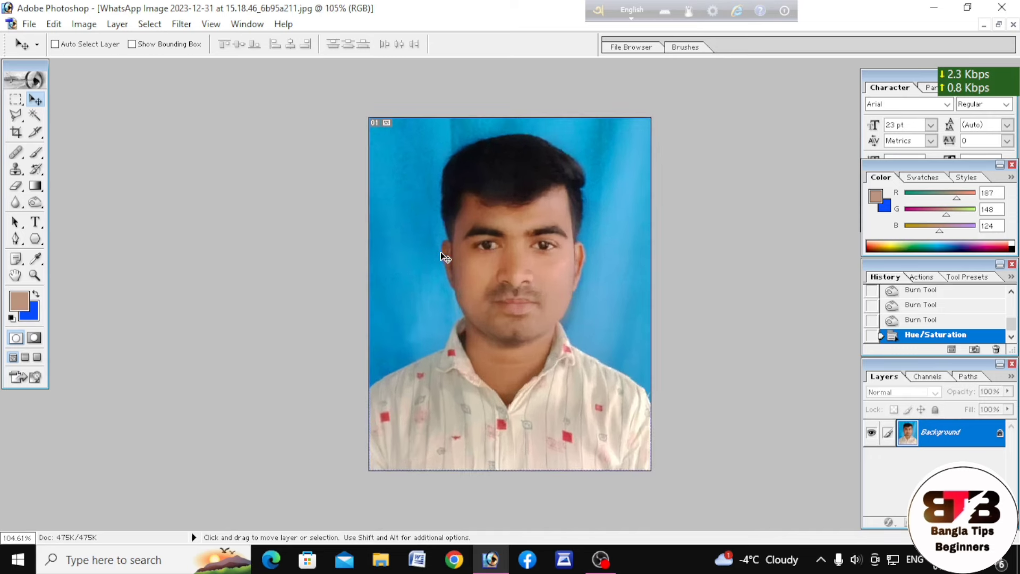
{"action": "scroll", "coordinate": [441, 253], "scroll_direction": "down", "scroll_amount": 5}
{"action": "scroll", "coordinate": [441, 254], "scroll_direction": "up", "scroll_amount": 3}
{"action": "scroll", "coordinate": [441, 254], "scroll_direction": "up", "scroll_amount": 4}
{"action": "scroll", "coordinate": [441, 254], "scroll_direction": "down", "scroll_amount": 6}
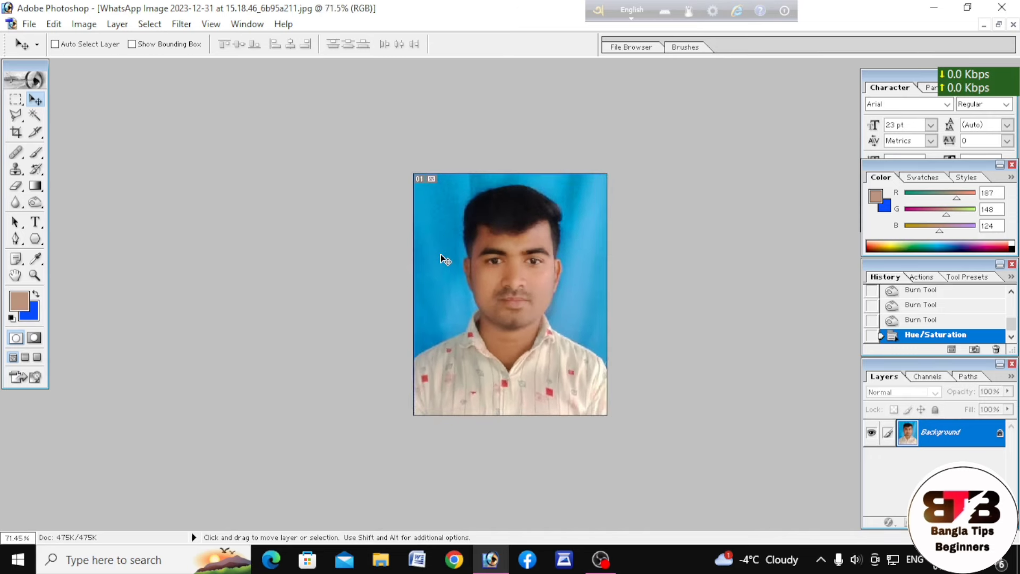
{"action": "scroll", "coordinate": [441, 254], "scroll_direction": "up", "scroll_amount": 4}
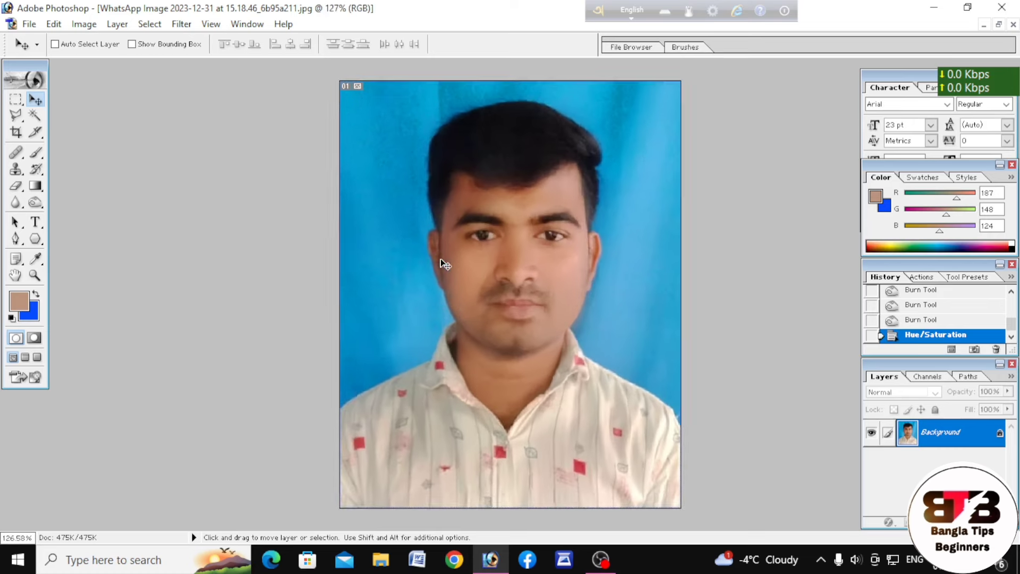
{"action": "scroll", "coordinate": [441, 259], "scroll_direction": "down", "scroll_amount": 3}
{"action": "scroll", "coordinate": [441, 259], "scroll_direction": "down", "scroll_amount": 3}
{"action": "scroll", "coordinate": [441, 260], "scroll_direction": "up", "scroll_amount": 2}
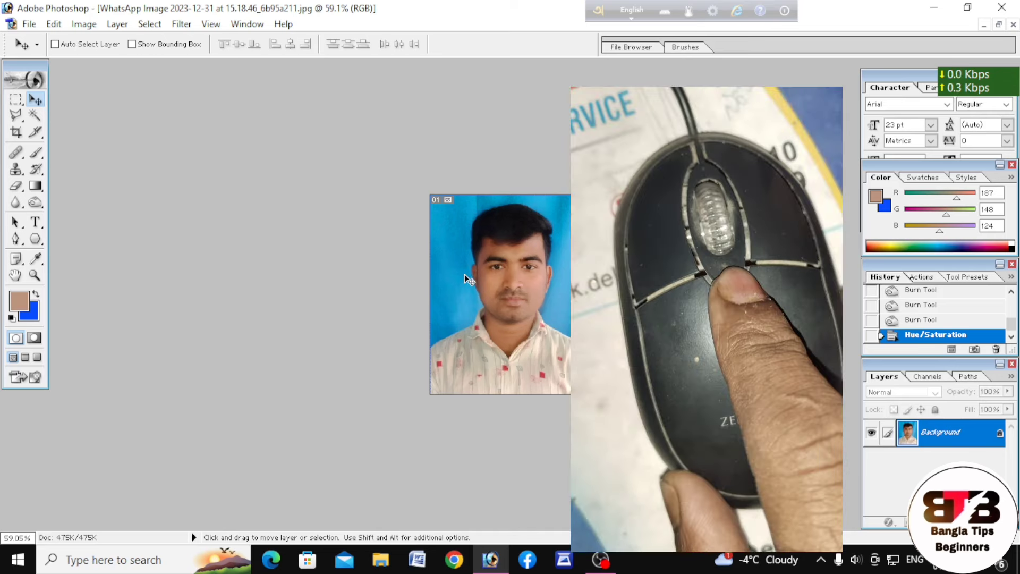
{"action": "scroll", "coordinate": [466, 278], "scroll_direction": "down", "scroll_amount": 3}
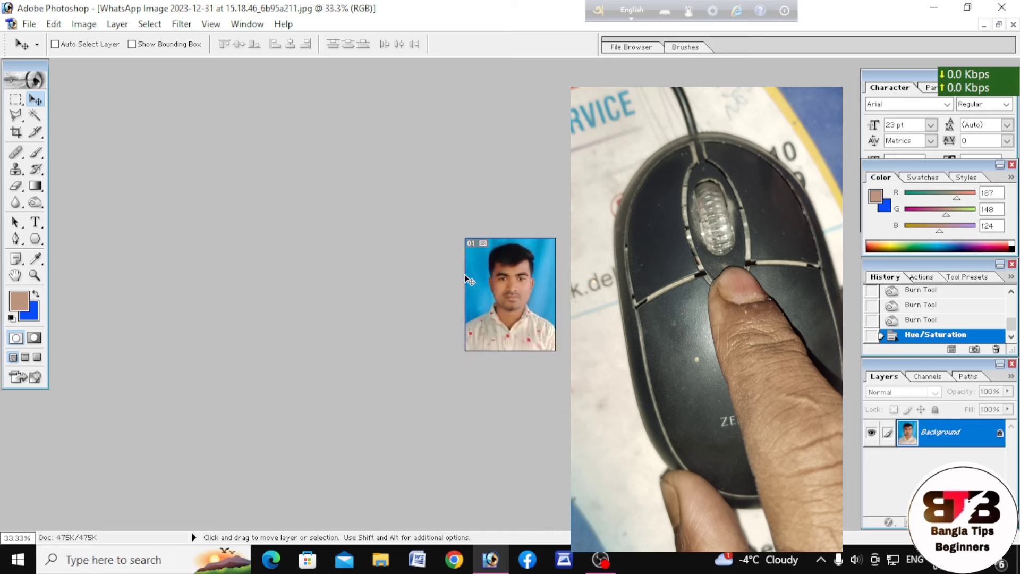
{"action": "scroll", "coordinate": [466, 278], "scroll_direction": "up", "scroll_amount": 4}
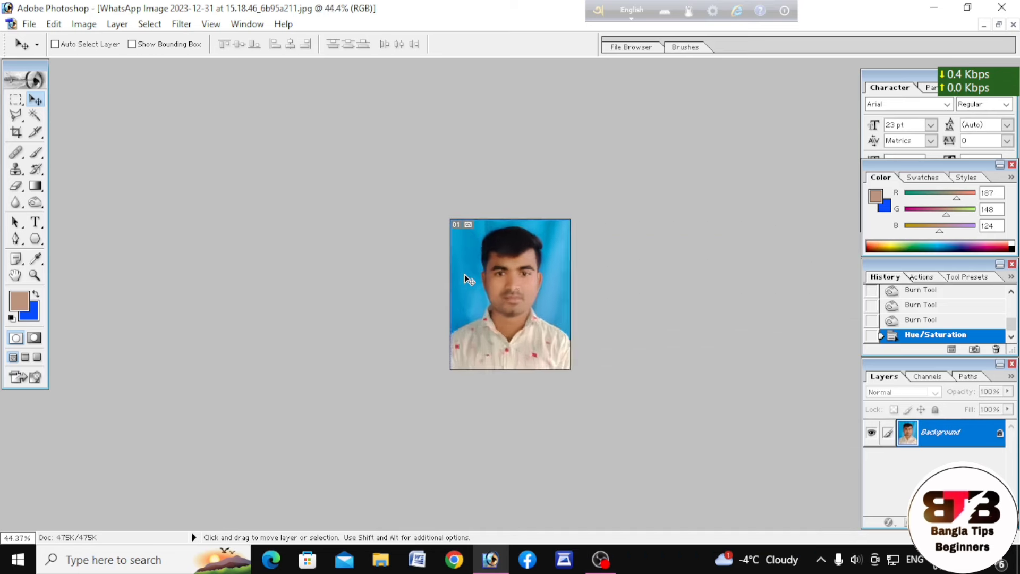
{"action": "scroll", "coordinate": [466, 278], "scroll_direction": "down", "scroll_amount": 1}
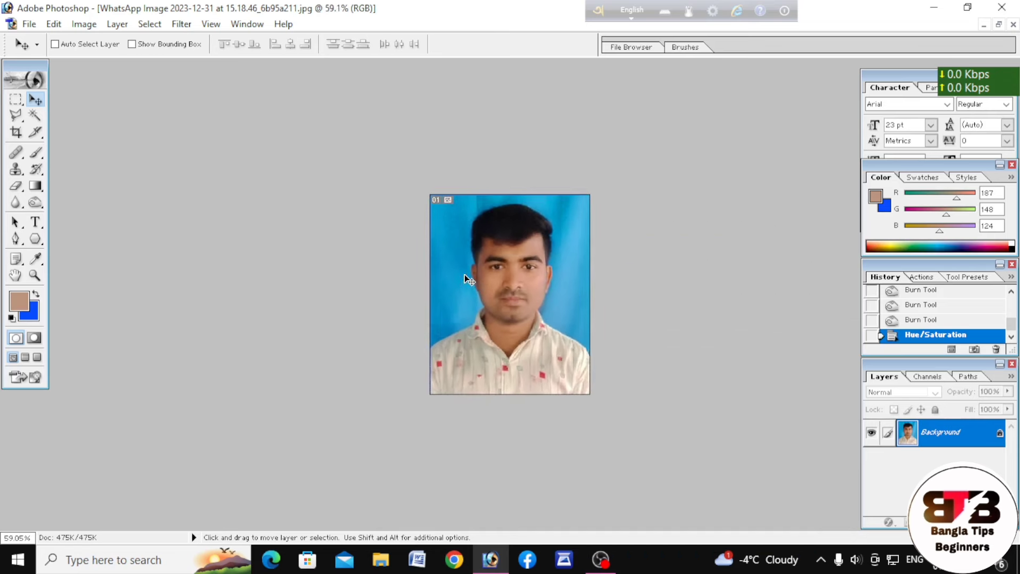
{"action": "scroll", "coordinate": [466, 278], "scroll_direction": "up", "scroll_amount": 2}
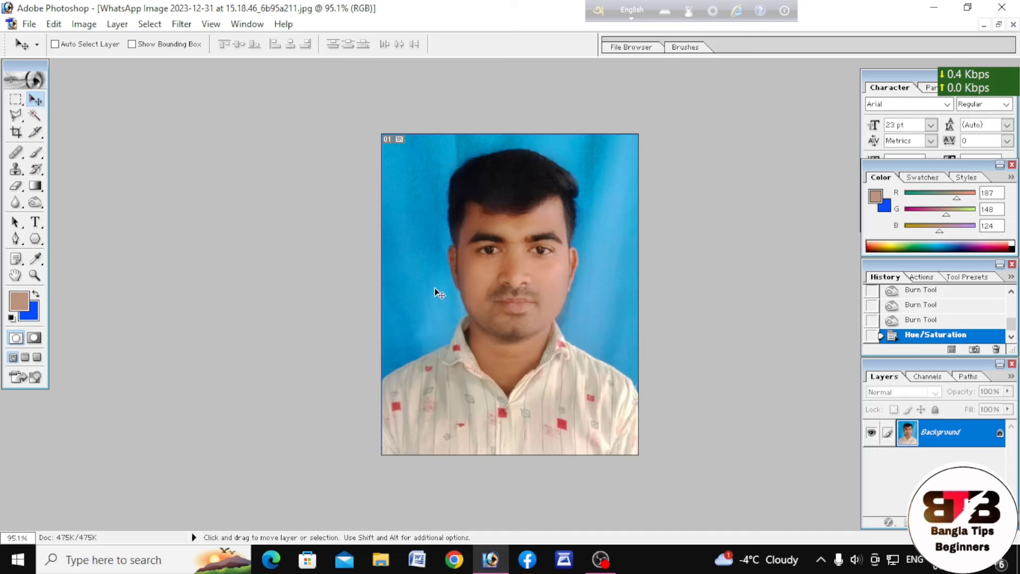
Step: Select the whole blue backdrop around the man with the Magic Wand at tolerance 32, adding the missed areas beside the head
{"action": "left_click", "coordinate": [34, 115]}
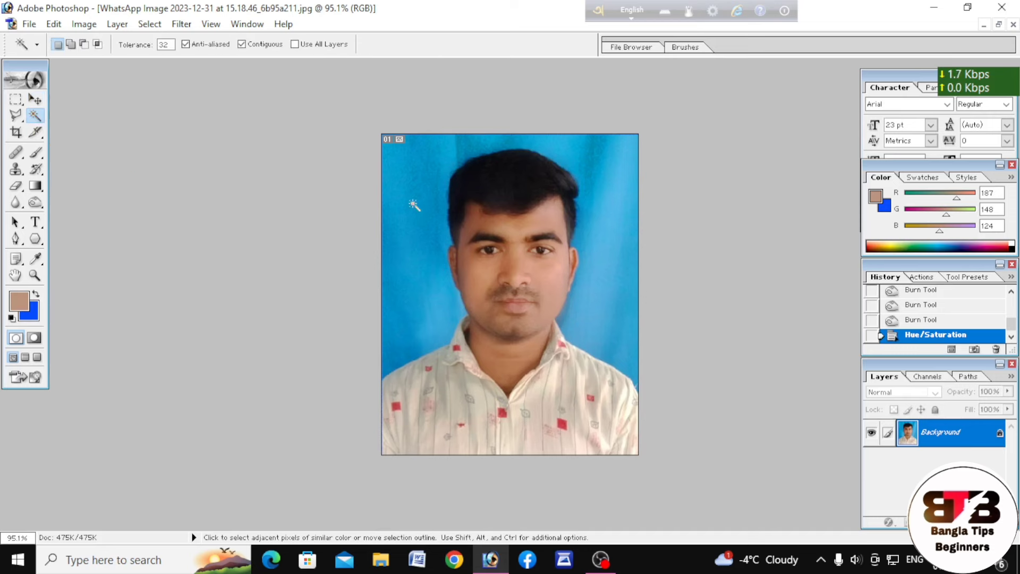
{"action": "left_click", "coordinate": [409, 173]}
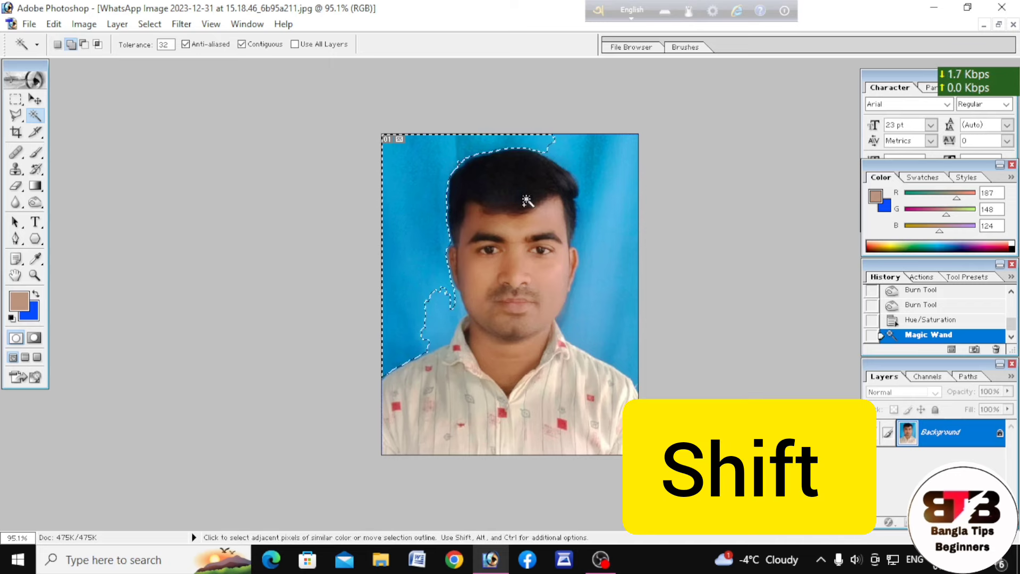
{"action": "left_click", "coordinate": [593, 155], "text": "shift"}
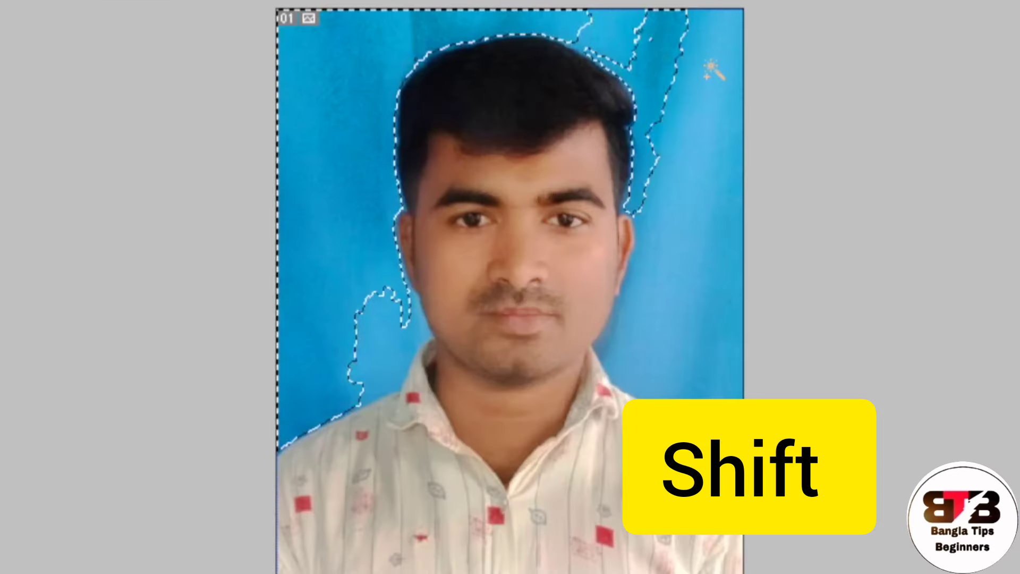
{"action": "left_click", "coordinate": [623, 176], "text": "shift"}
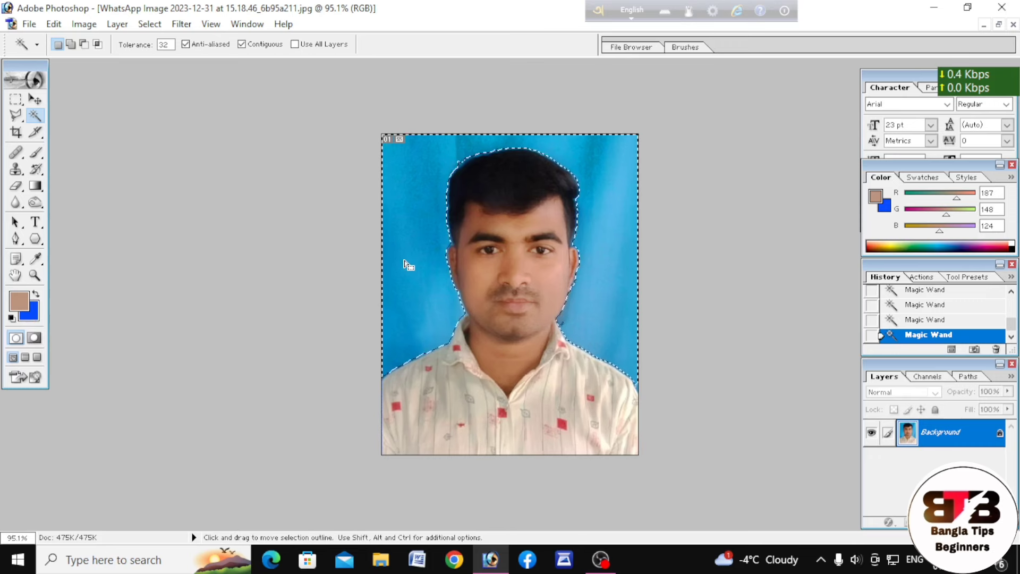
Step: Set the background colour to the bright blue 0F50F3
{"action": "left_click", "coordinate": [35, 316]}
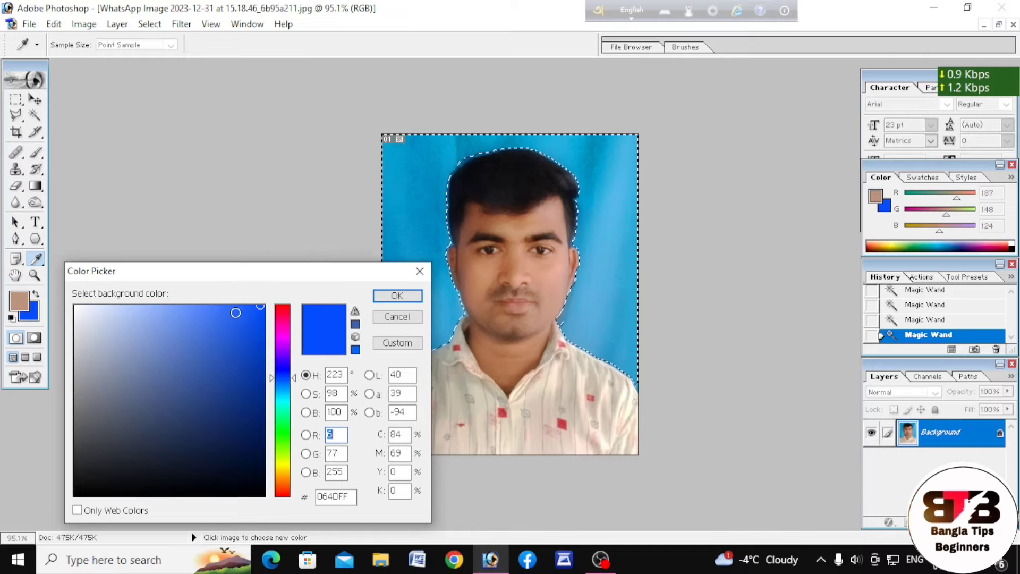
{"action": "left_click", "coordinate": [212, 316]}
{"action": "mouse_move", "coordinate": [255, 313]}
{"action": "left_mouse_down"}
{"action": "mouse_move", "coordinate": [228, 353]}
{"action": "mouse_move", "coordinate": [260, 305]}
{"action": "mouse_move", "coordinate": [154, 426]}
{"action": "mouse_move", "coordinate": [189, 388]}
{"action": "left_mouse_up"}
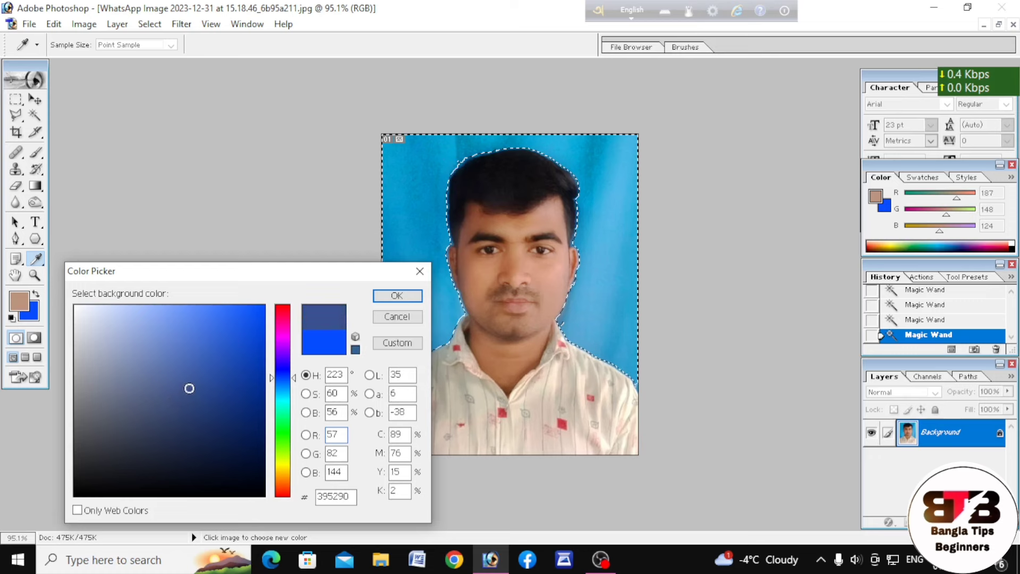
{"action": "left_click", "coordinate": [253, 314]}
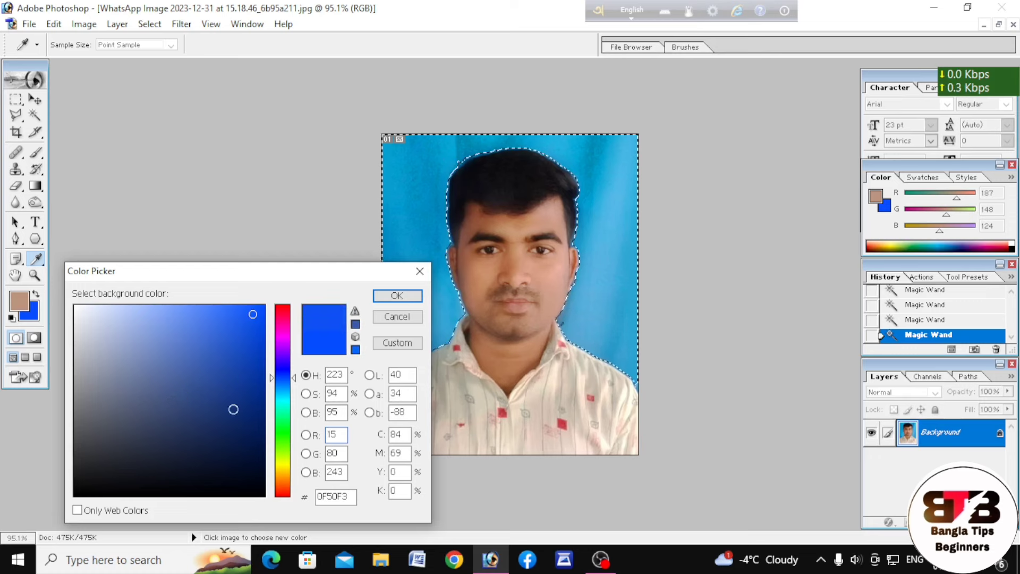
{"action": "left_click", "coordinate": [396, 297]}
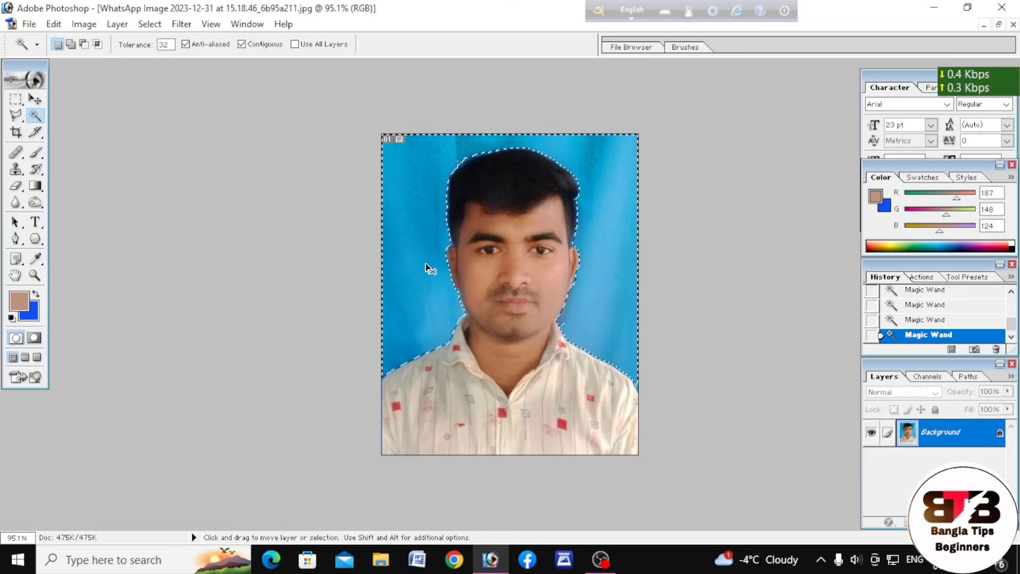
Step: Fill the selected backdrop with the background colour and deselect it
{"action": "key", "text": "ctrl+BackSpace"}
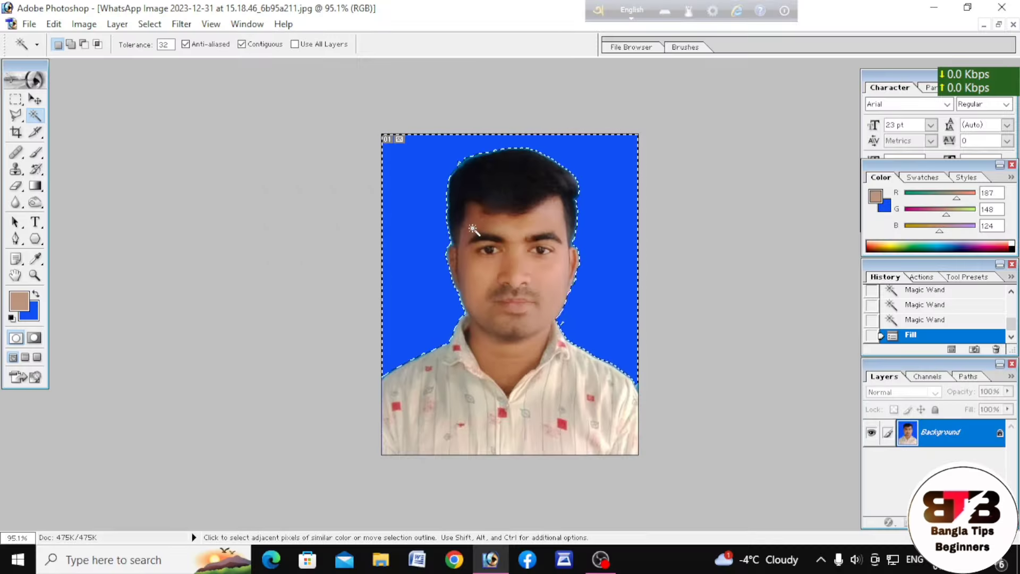
{"action": "scroll", "coordinate": [473, 230], "scroll_direction": "up", "scroll_amount": 2}
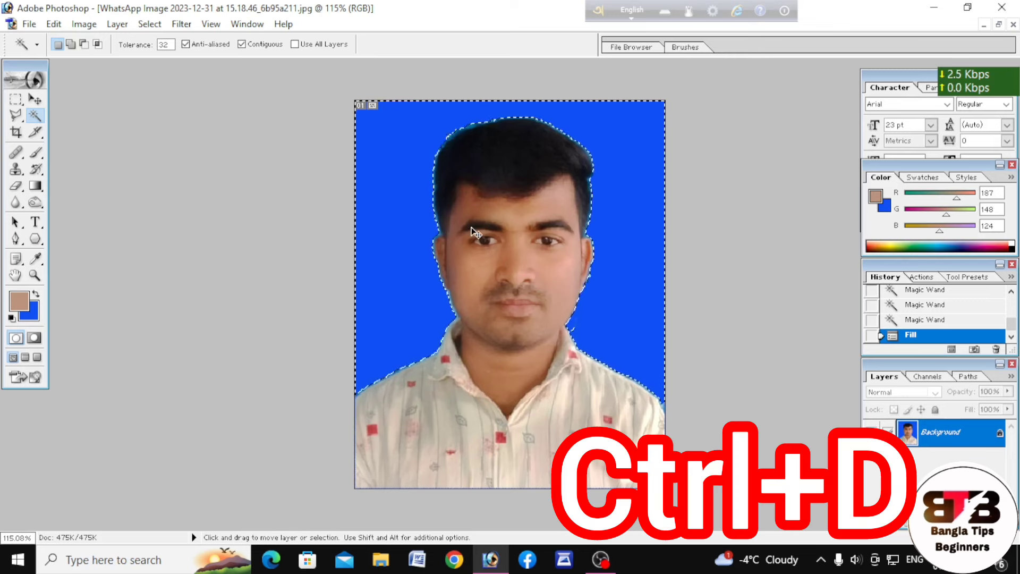
{"action": "key", "text": "ctrl+d"}
{"action": "scroll", "coordinate": [486, 276], "scroll_direction": "down", "scroll_amount": 2}
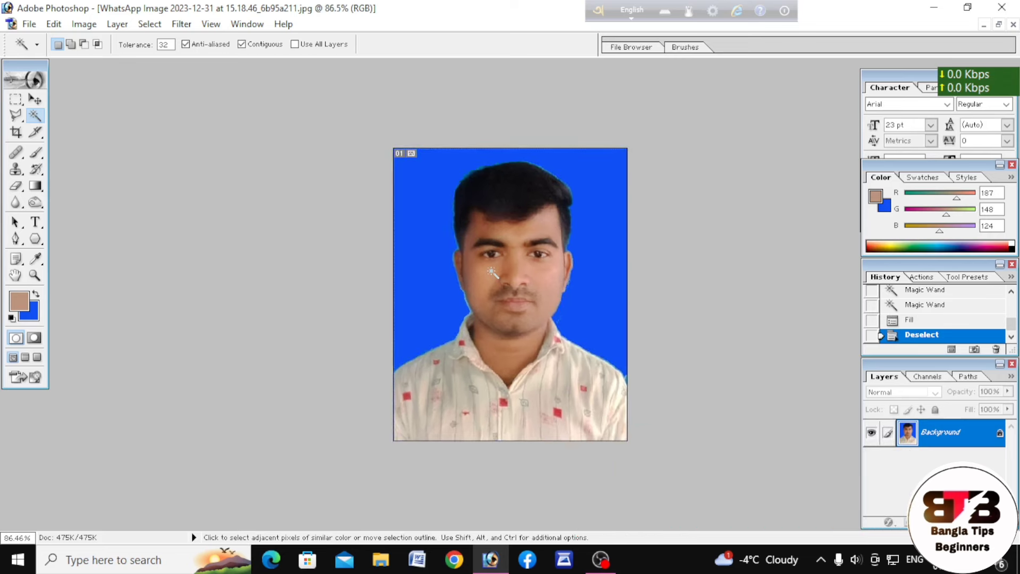
{"action": "scroll", "coordinate": [492, 272], "scroll_direction": "up", "scroll_amount": 3}
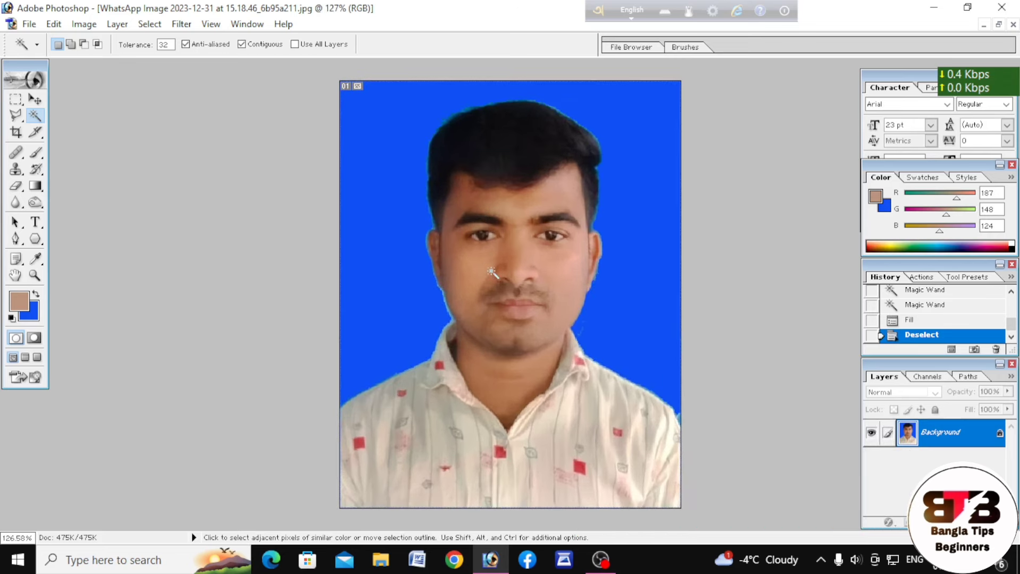
{"action": "scroll", "coordinate": [493, 272], "scroll_direction": "down", "scroll_amount": 2}
{"action": "scroll", "coordinate": [492, 272], "scroll_direction": "down", "scroll_amount": 1}
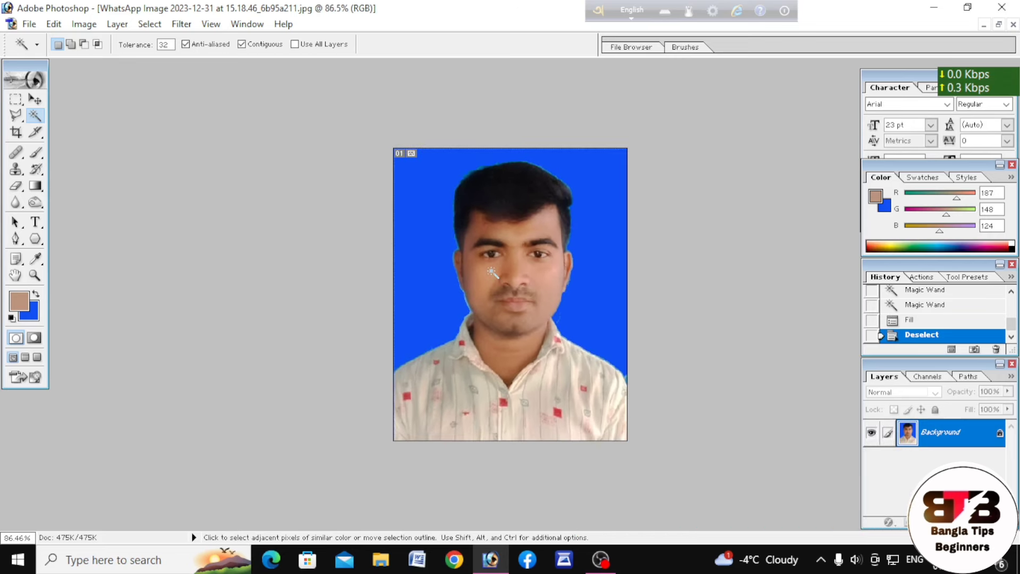
{"action": "scroll", "coordinate": [492, 272], "scroll_direction": "up", "scroll_amount": 2}
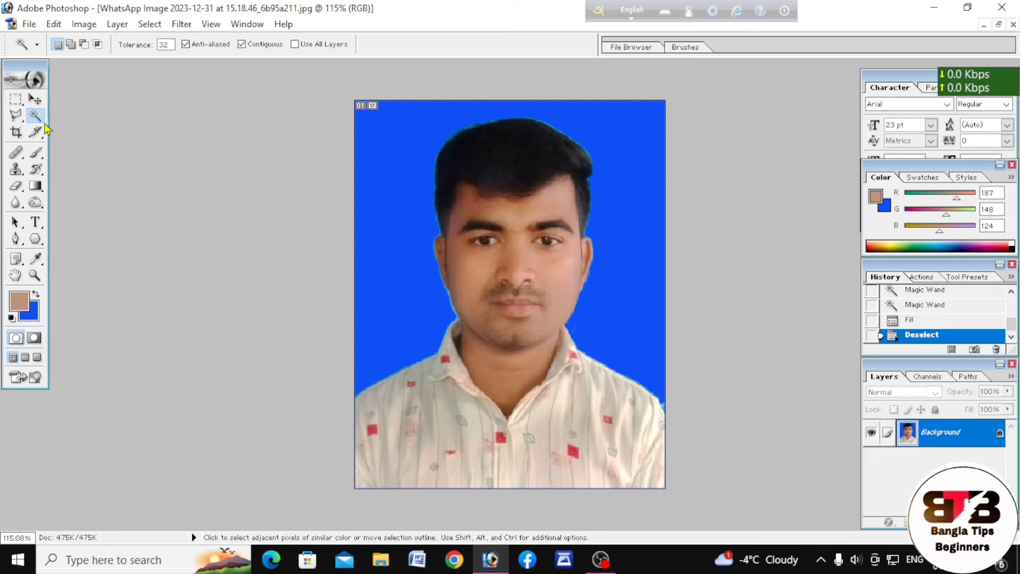
Step: Erase the leftover backdrop fringe around the hair with a size 10 Eraser brush
{"action": "left_click", "coordinate": [36, 101]}
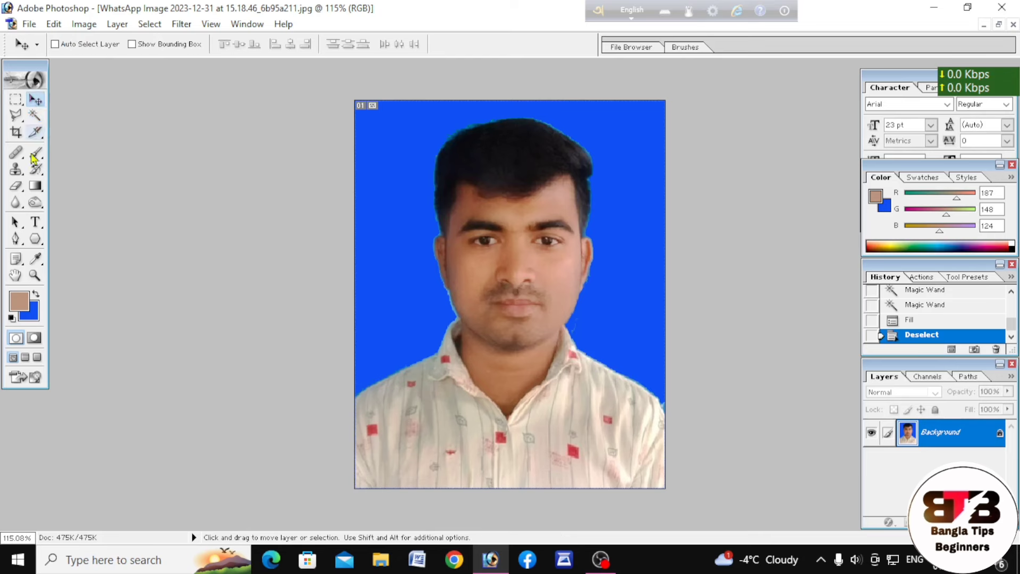
{"action": "left_click", "coordinate": [17, 187]}
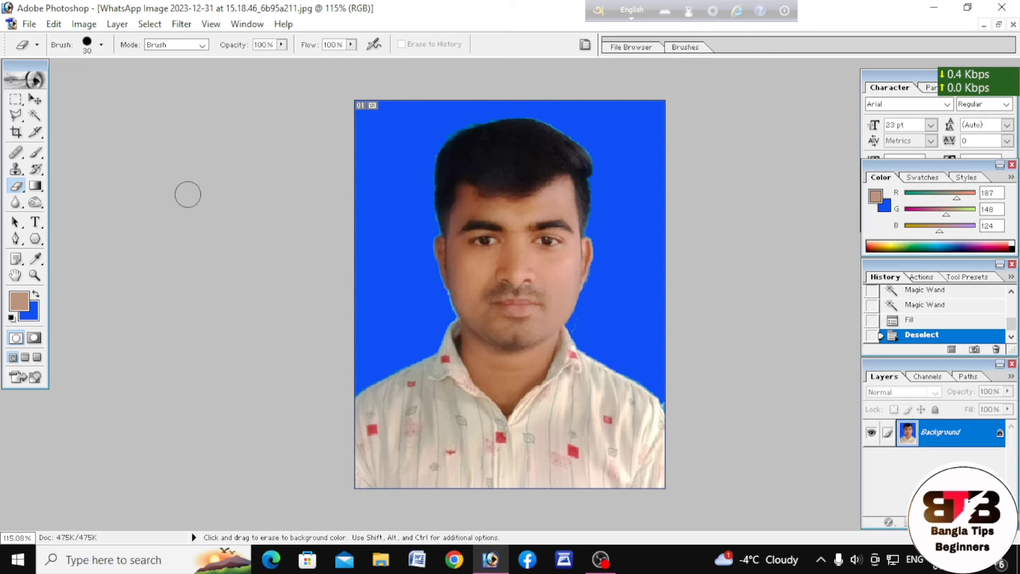
{"action": "scroll", "coordinate": [407, 246], "scroll_direction": "up", "scroll_amount": 1}
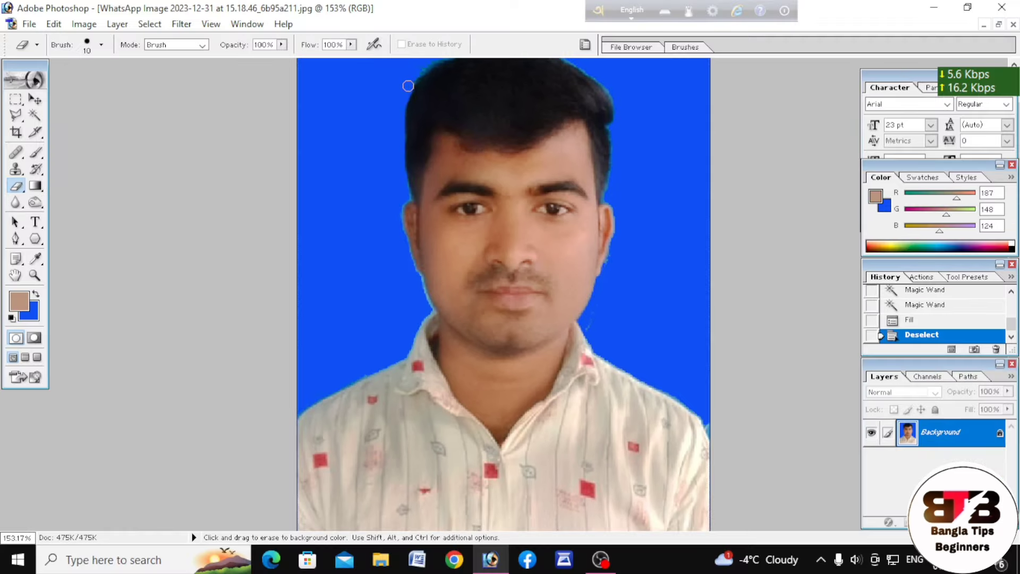
{"action": "left_click_drag", "start_coordinate": [426, 63], "coordinate": [427, 61]}
{"action": "scroll", "coordinate": [401, 142], "scroll_direction": "up", "scroll_amount": 2}
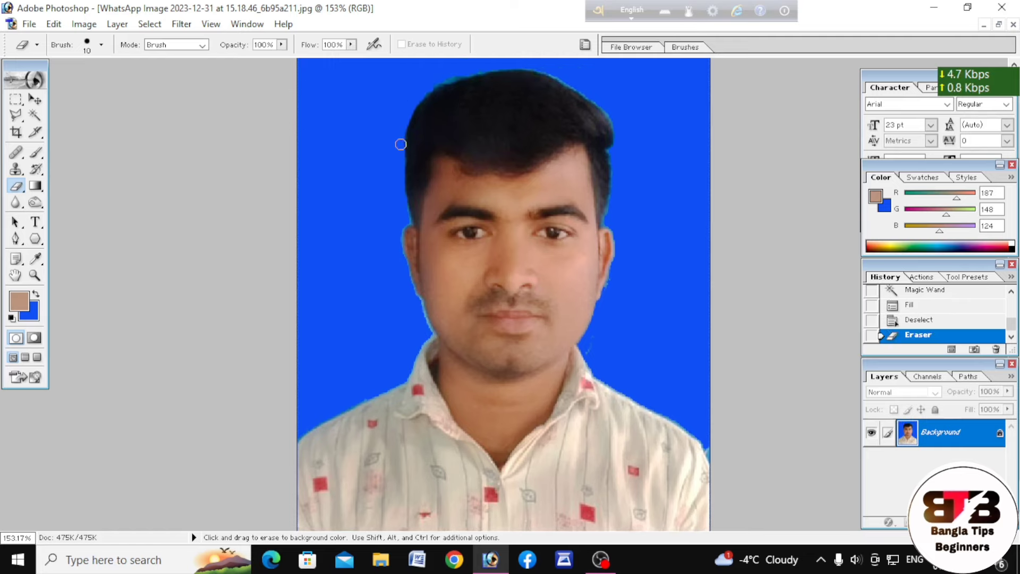
{"action": "mouse_move", "coordinate": [407, 122]}
{"action": "left_mouse_down"}
{"action": "mouse_move", "coordinate": [445, 88]}
{"action": "mouse_move", "coordinate": [501, 67]}
{"action": "mouse_move", "coordinate": [548, 66]}
{"action": "mouse_move", "coordinate": [621, 107]}
{"action": "mouse_move", "coordinate": [632, 135]}
{"action": "left_mouse_up"}
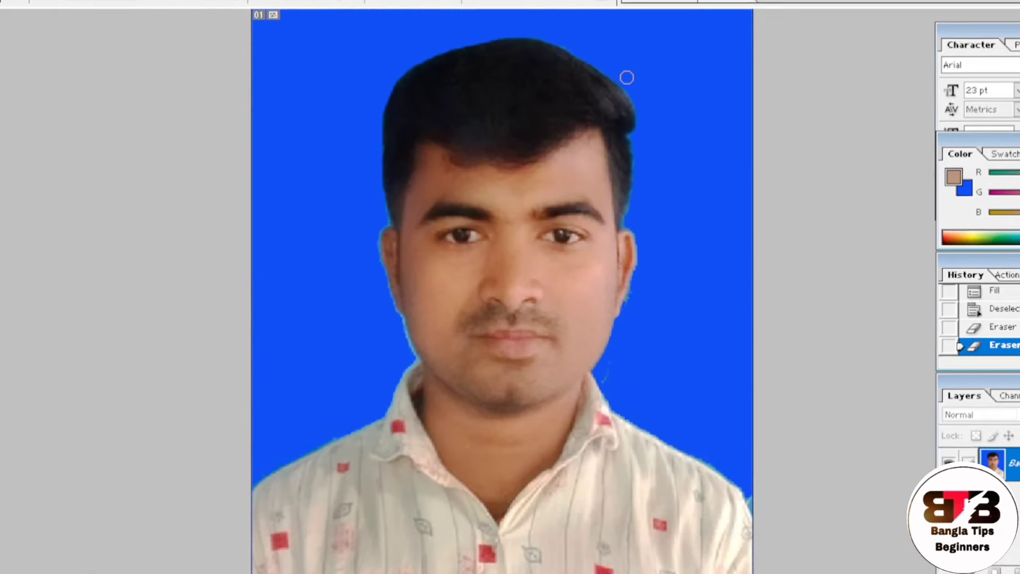
{"action": "left_click_drag", "start_coordinate": [646, 105], "coordinate": [653, 145]}
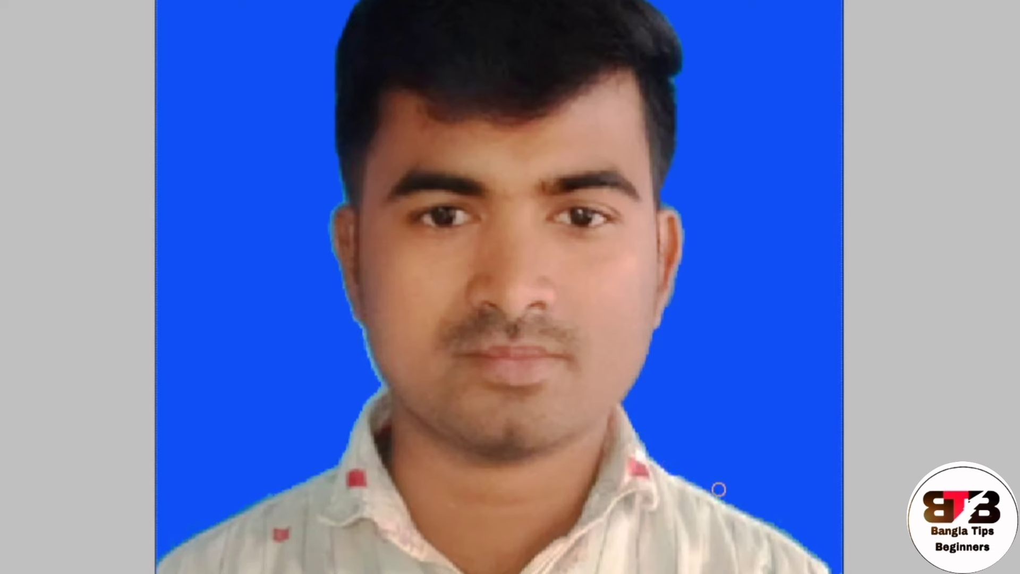
Step: Enlarge the Eraser brush by six increments for cleaning the remaining blue backdrop edges
{"action": "key", "text": "]"}
{"action": "key", "text": "]"}
{"action": "key", "text": "]"}
{"action": "key", "text": "]"}
{"action": "key", "text": "]"}
{"action": "key", "text": "]"}
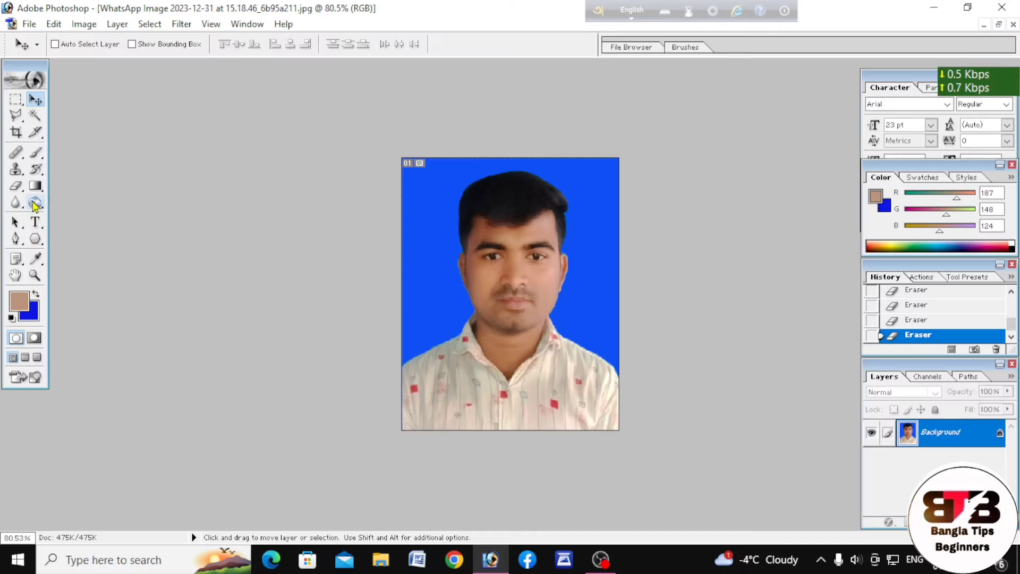
Step: Change the background colour to the bright pink F11DB3
{"action": "left_click", "coordinate": [37, 315]}
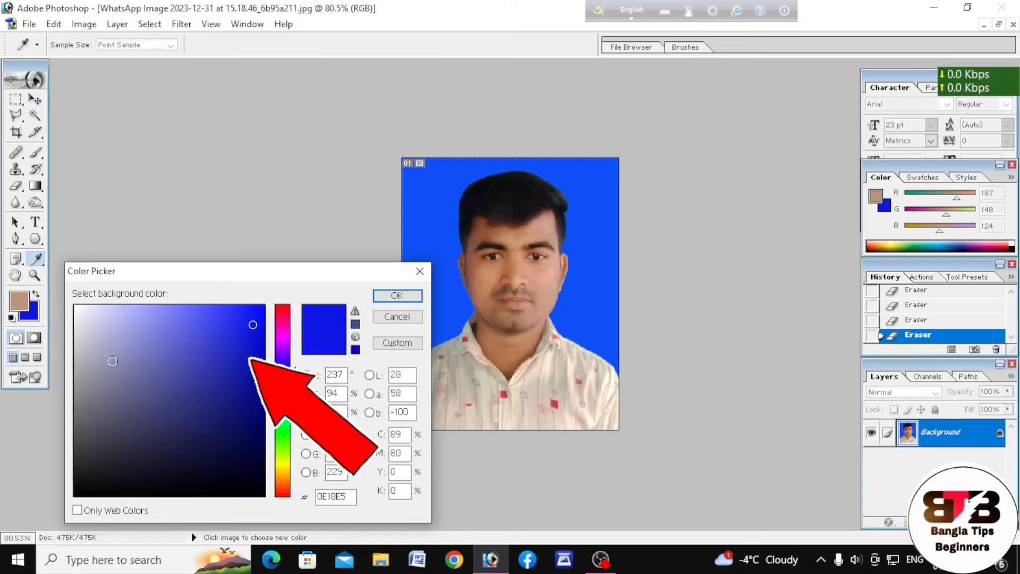
{"action": "left_click", "coordinate": [283, 329]}
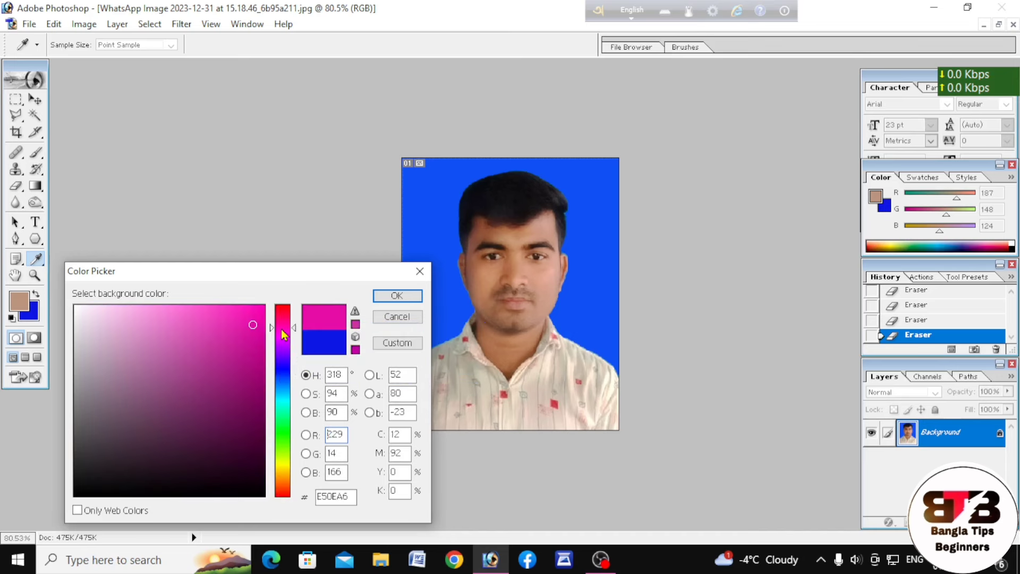
{"action": "mouse_move", "coordinate": [161, 354]}
{"action": "left_mouse_down"}
{"action": "mouse_move", "coordinate": [148, 392]}
{"action": "mouse_move", "coordinate": [203, 333]}
{"action": "mouse_move", "coordinate": [112, 467]}
{"action": "mouse_move", "coordinate": [146, 413]}
{"action": "mouse_move", "coordinate": [253, 313]}
{"action": "left_mouse_up"}
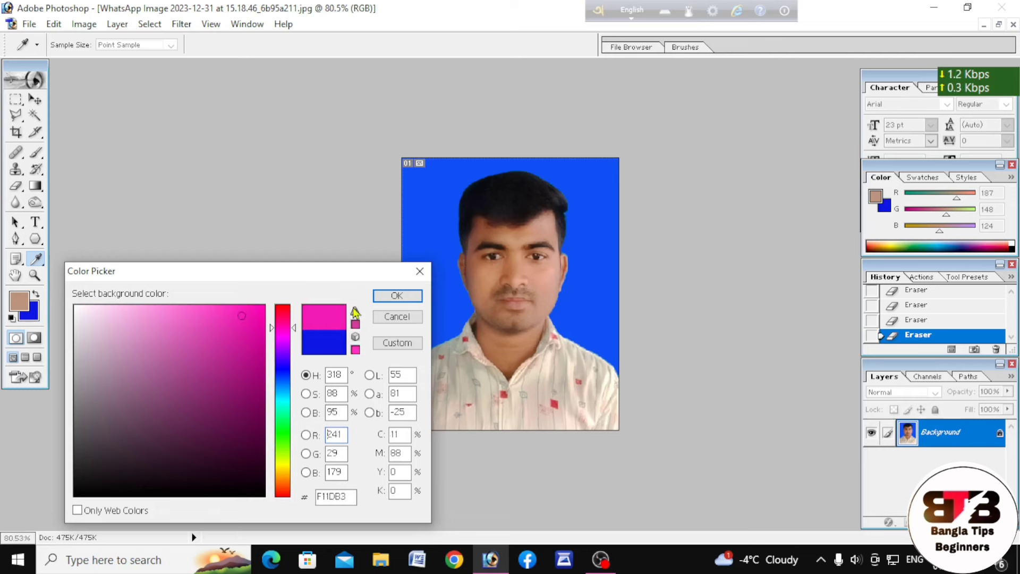
{"action": "left_click", "coordinate": [394, 295]}
{"action": "key", "text": "v"}
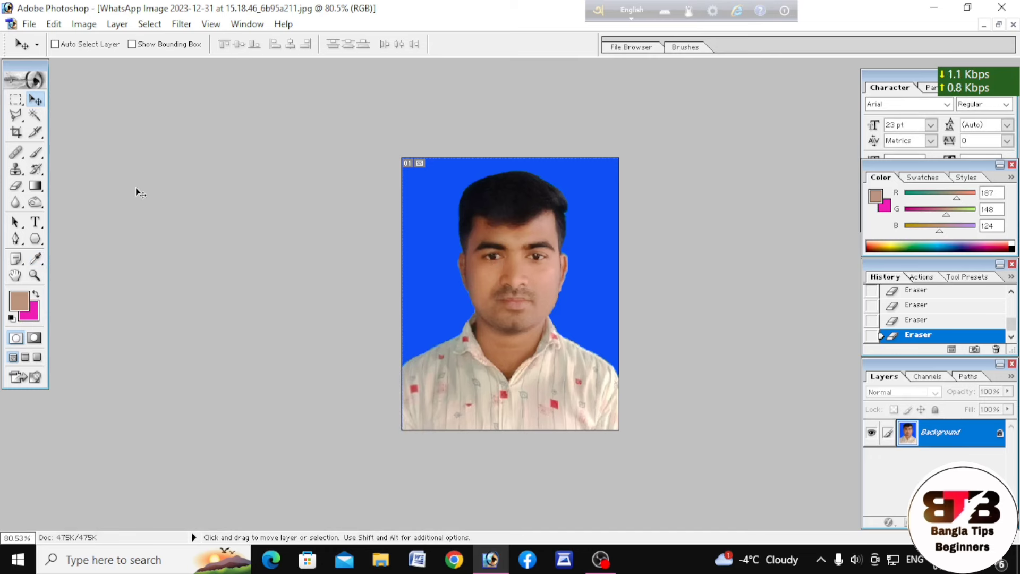
Step: Select the blue backdrop with the Magic Wand, fill it with the pink background colour and deselect it
{"action": "left_click", "coordinate": [34, 115]}
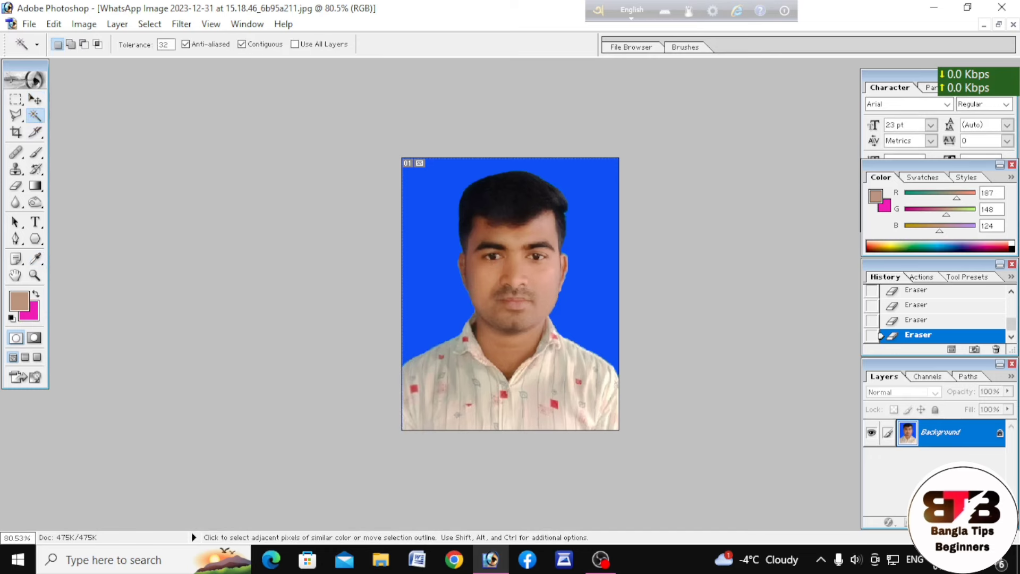
{"action": "left_click", "coordinate": [440, 235]}
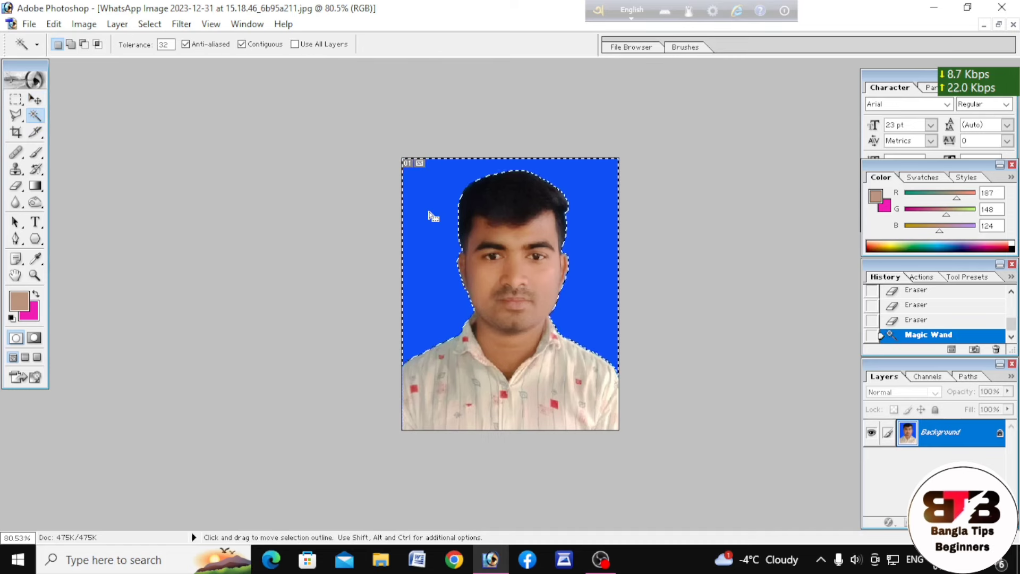
{"action": "key", "text": "ctrl+BackSpace"}
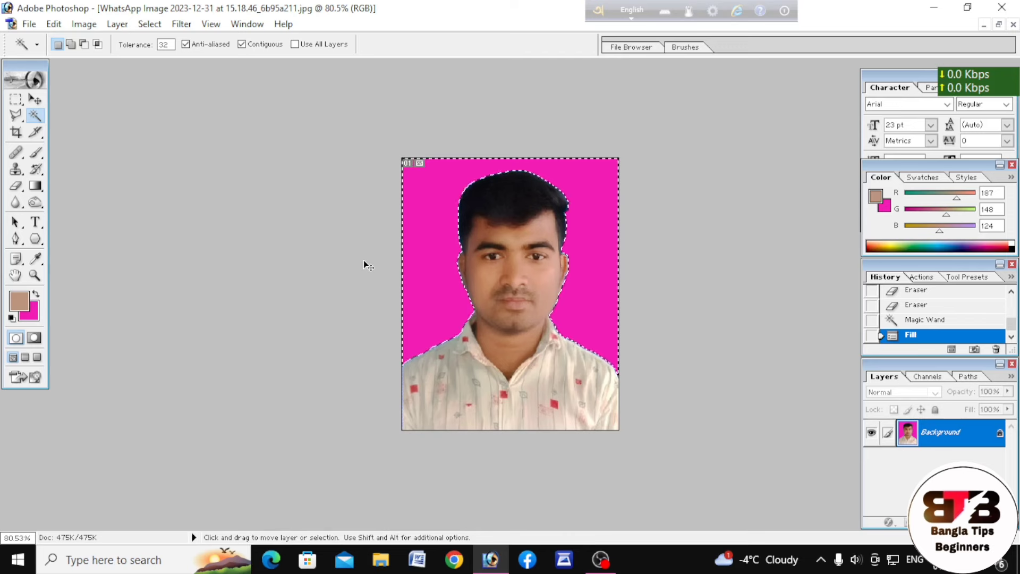
{"action": "key", "text": "ctrl+d"}
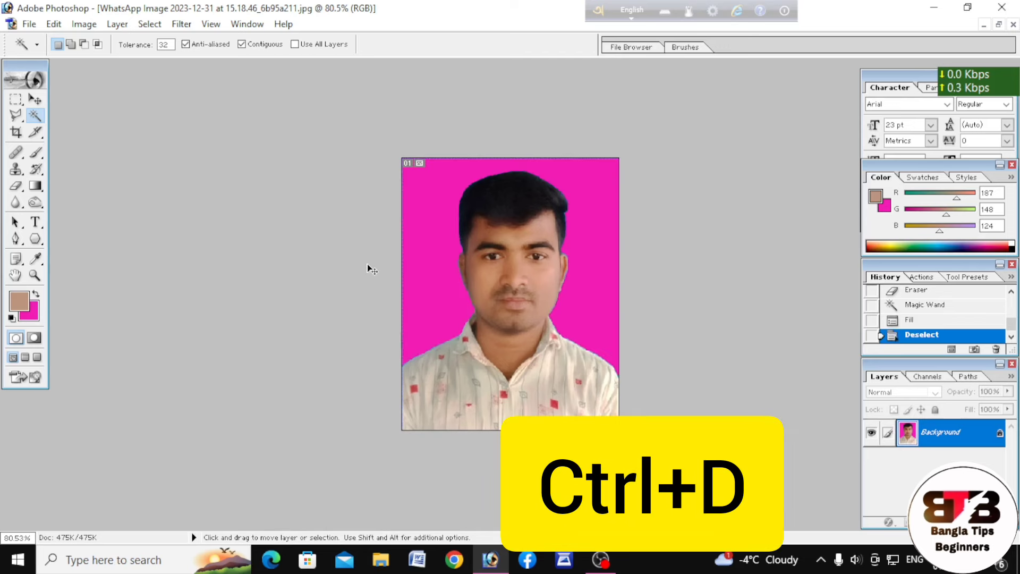
Step: Create a new white RGB document from the 4 x 6 preset, in inches at 300 pixels/inch
{"action": "key", "text": "ctrl+minus"}
{"action": "key", "text": "ctrl+minus"}
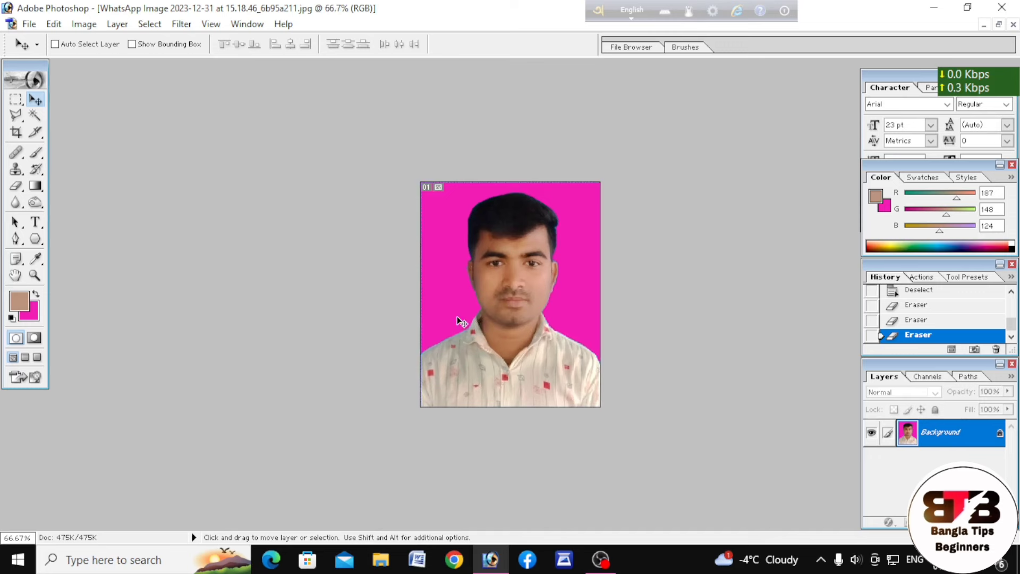
{"action": "left_click", "coordinate": [28, 25]}
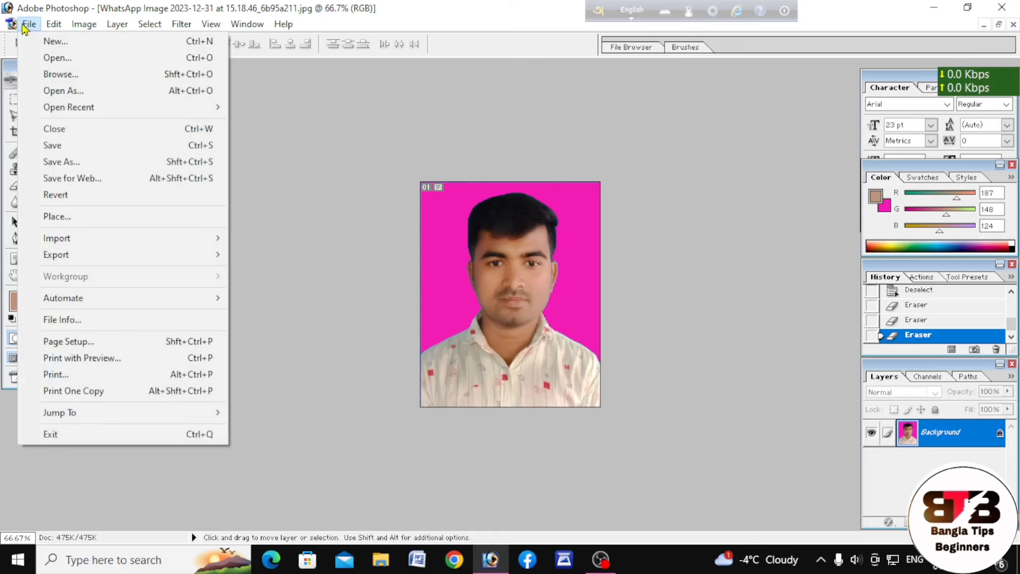
{"action": "left_click", "coordinate": [56, 41]}
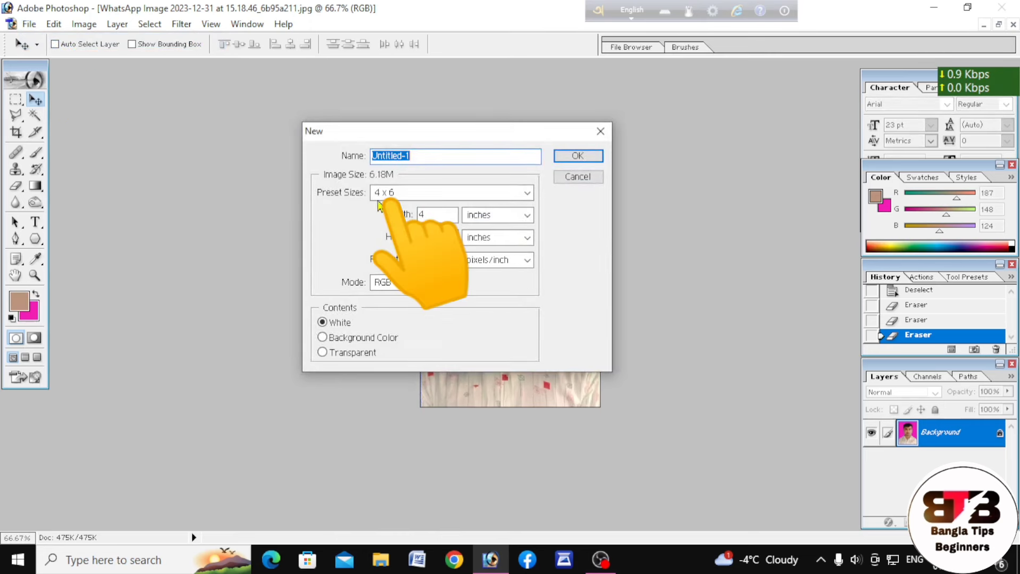
{"action": "left_click", "coordinate": [408, 195]}
{"action": "left_click", "coordinate": [408, 198]}
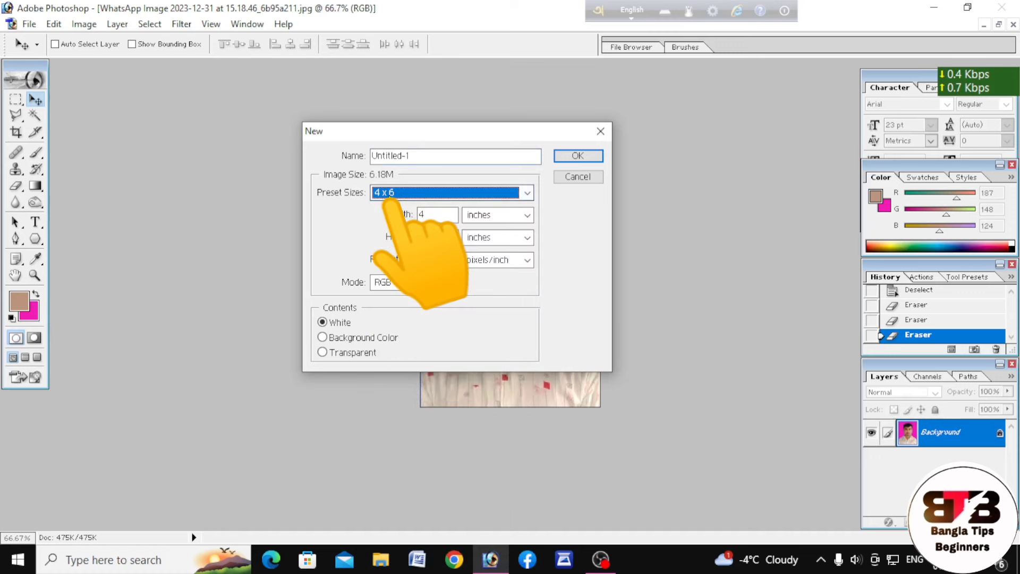
{"action": "left_click", "coordinate": [407, 195]}
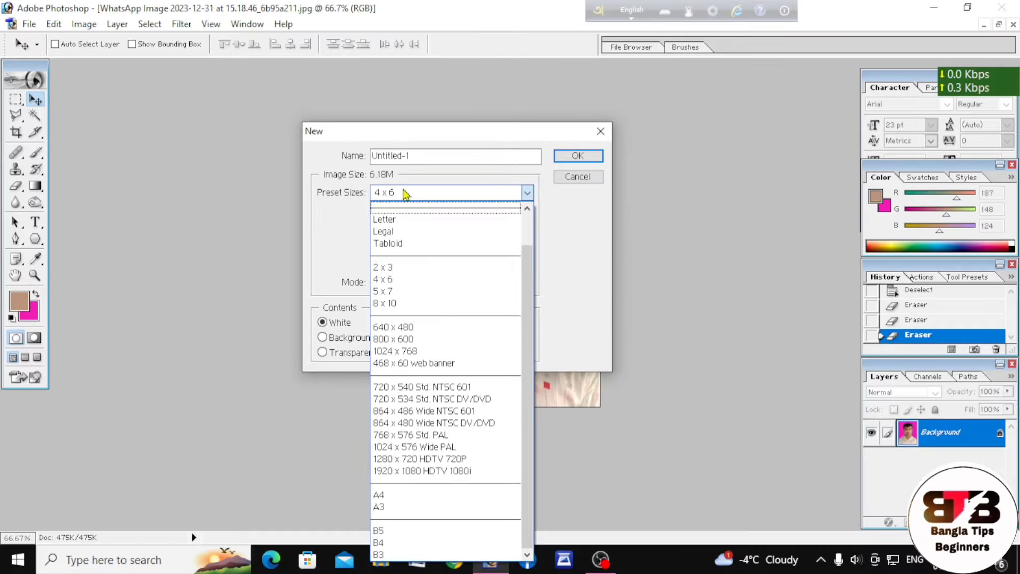
{"action": "left_click", "coordinate": [406, 282]}
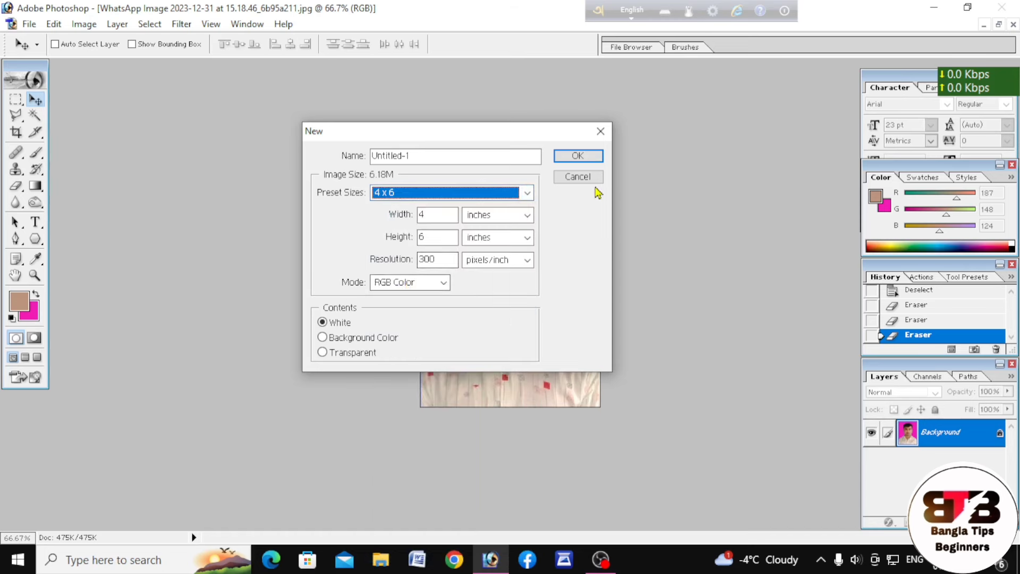
{"action": "left_click", "coordinate": [579, 155]}
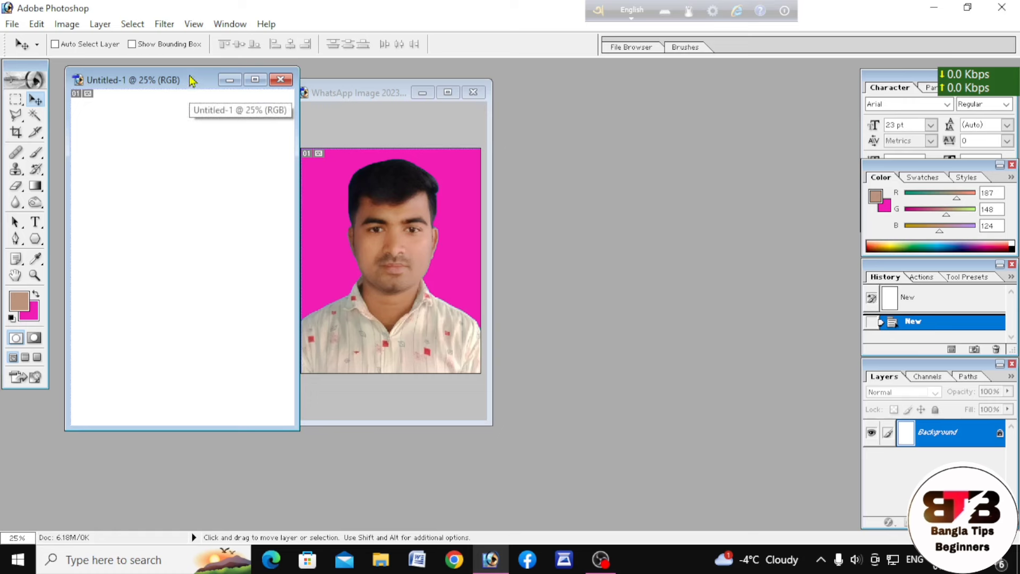
Step: Copy the finished portrait into the new 4 x 6 document and place it near the page's upper-left corner
{"action": "left_click_drag", "start_coordinate": [193, 80], "coordinate": [686, 114]}
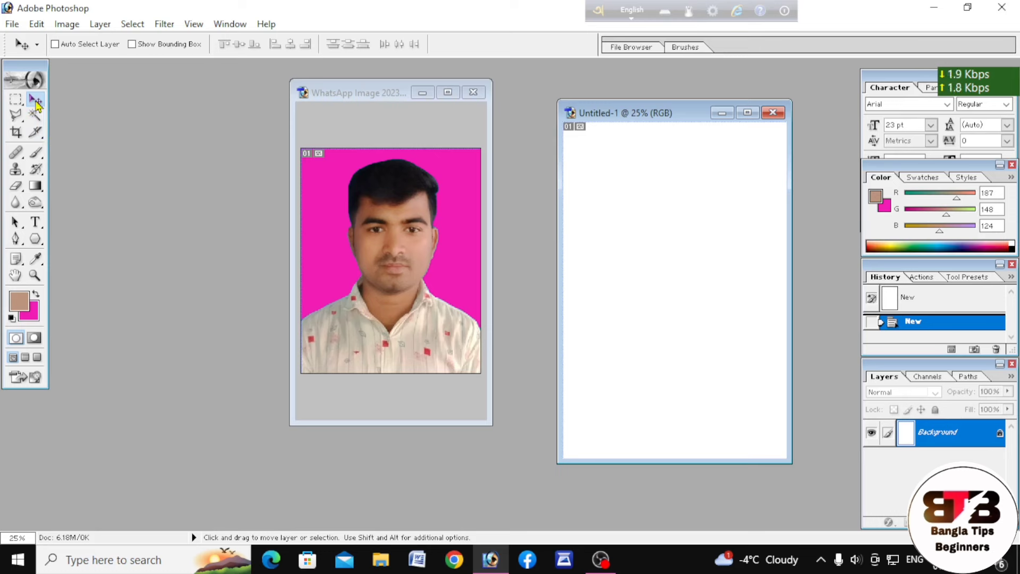
{"action": "left_click", "coordinate": [362, 246]}
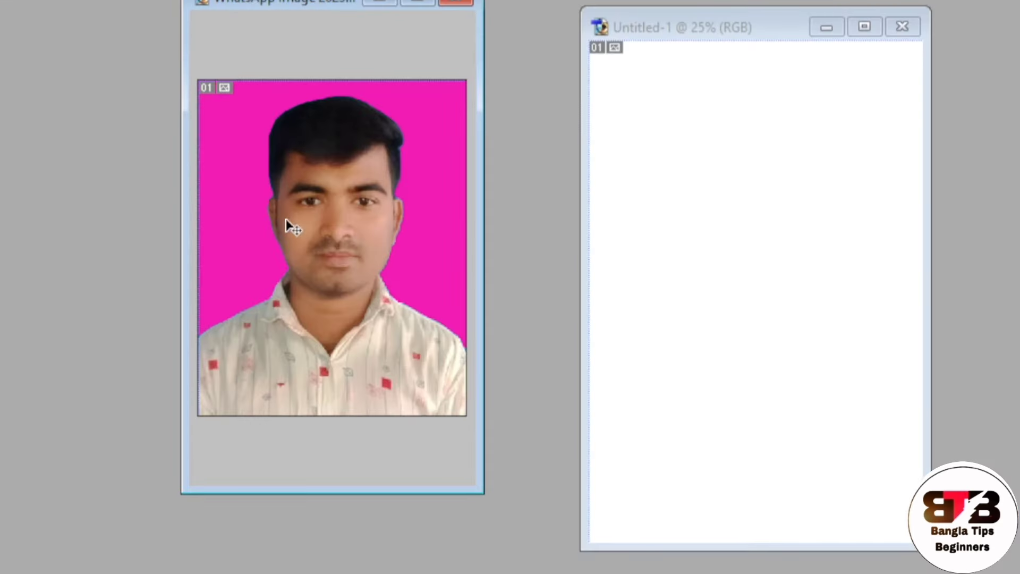
{"action": "left_click_drag", "start_coordinate": [361, 244], "coordinate": [642, 260]}
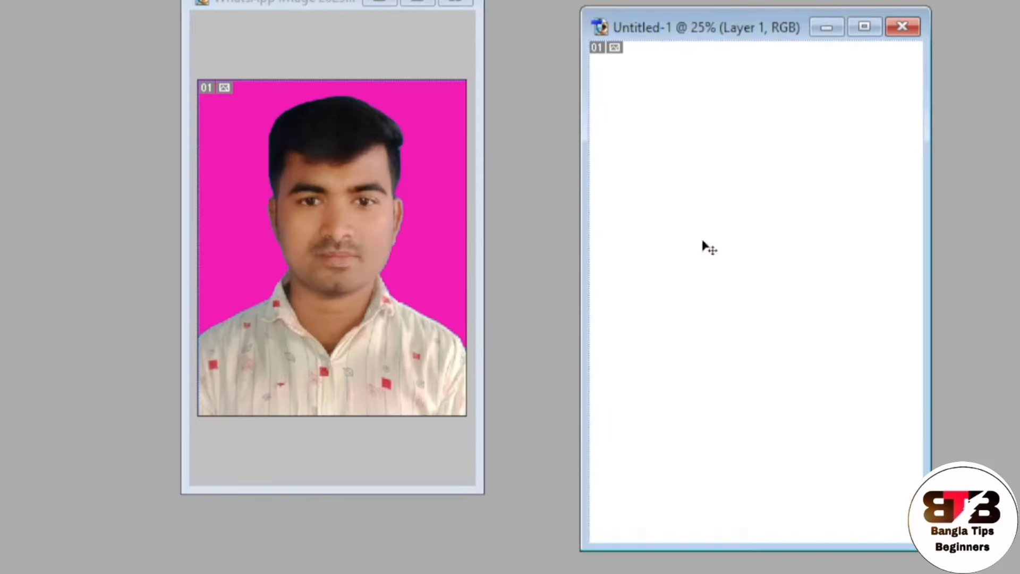
{"action": "left_click_drag", "start_coordinate": [713, 277], "coordinate": [672, 161]}
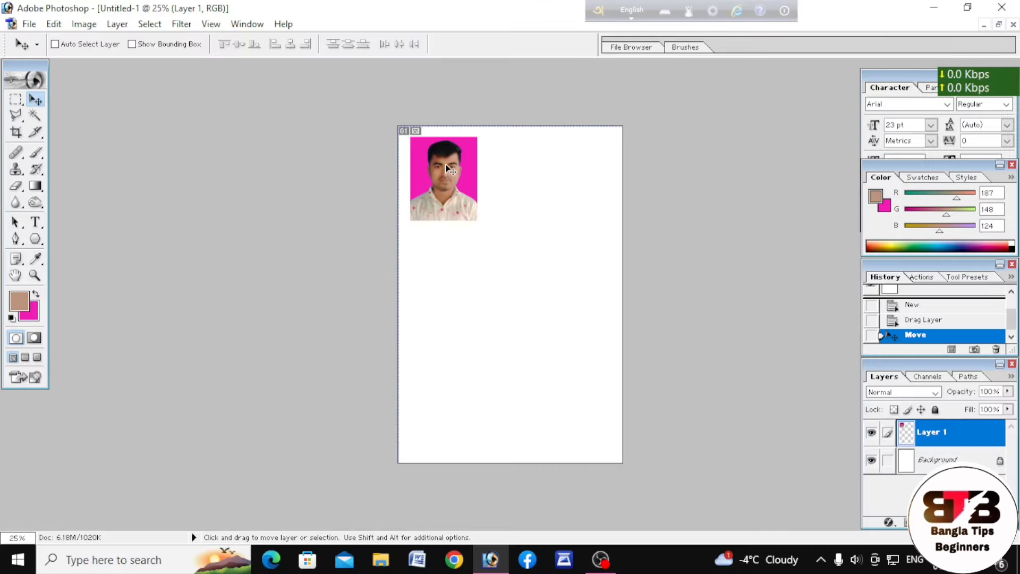
Step: Outline the photo on Layer 1 with a 3 px centred stroke in near-black 0A0909
{"action": "right_click", "coordinate": [448, 169]}
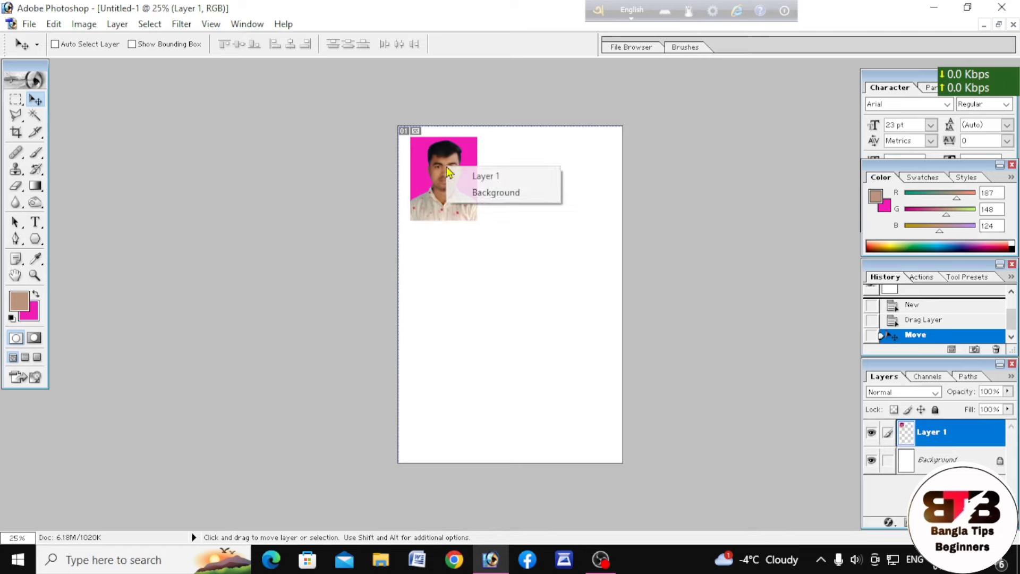
{"action": "left_click", "coordinate": [476, 176]}
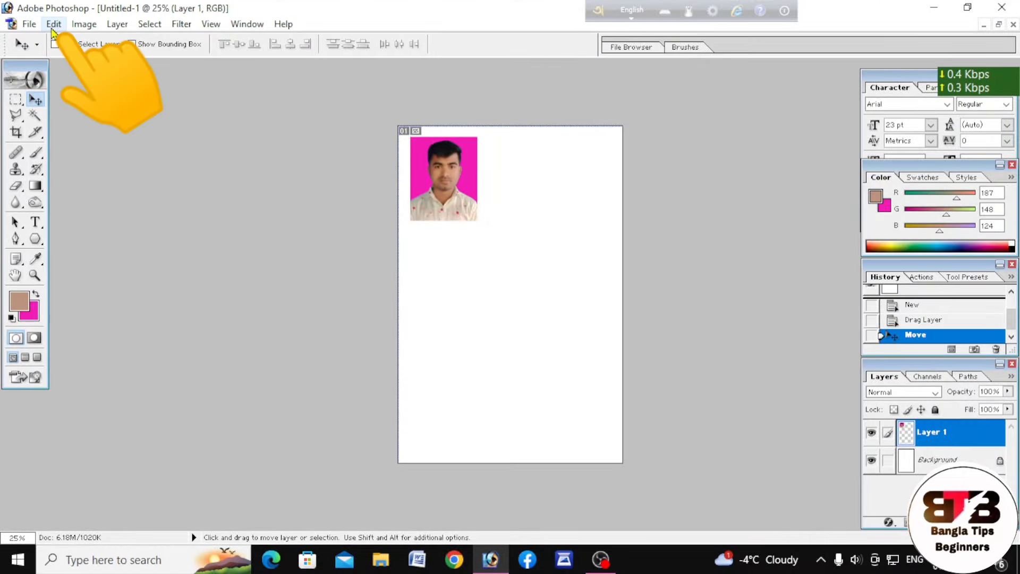
{"action": "left_click", "coordinate": [54, 24]}
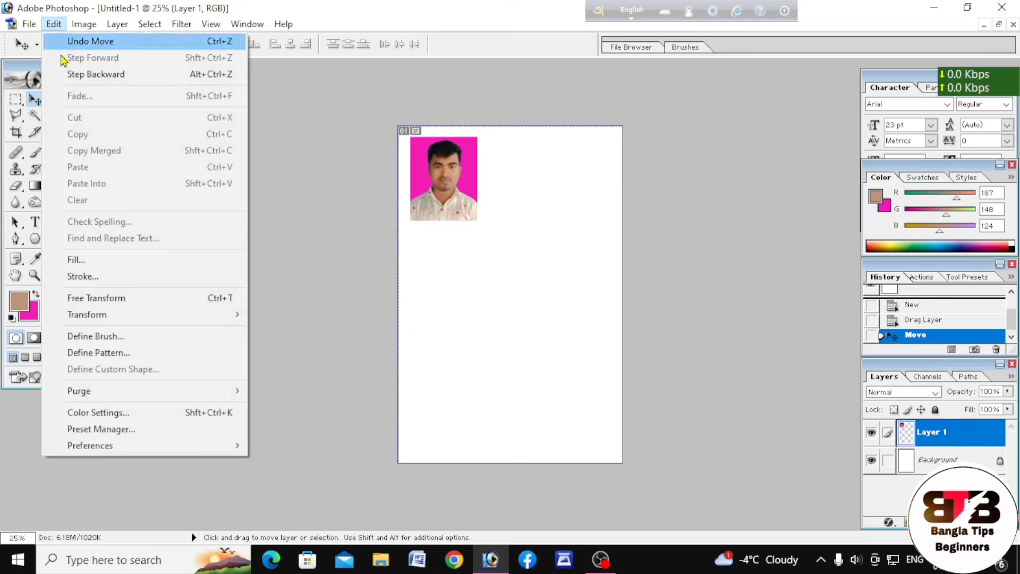
{"action": "left_click", "coordinate": [105, 286]}
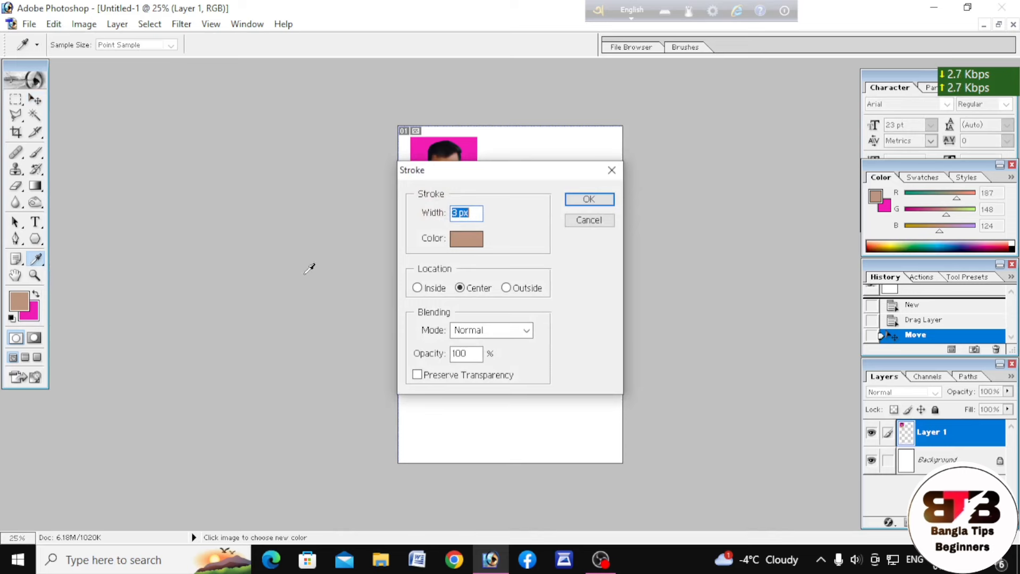
{"action": "left_click_drag", "start_coordinate": [562, 173], "coordinate": [287, 181]}
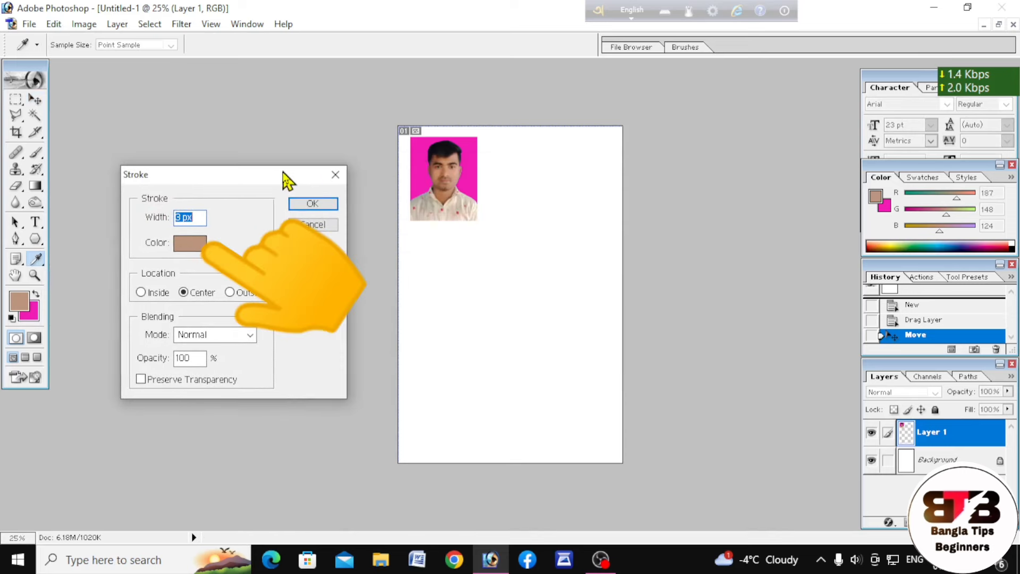
{"action": "left_click", "coordinate": [190, 243]}
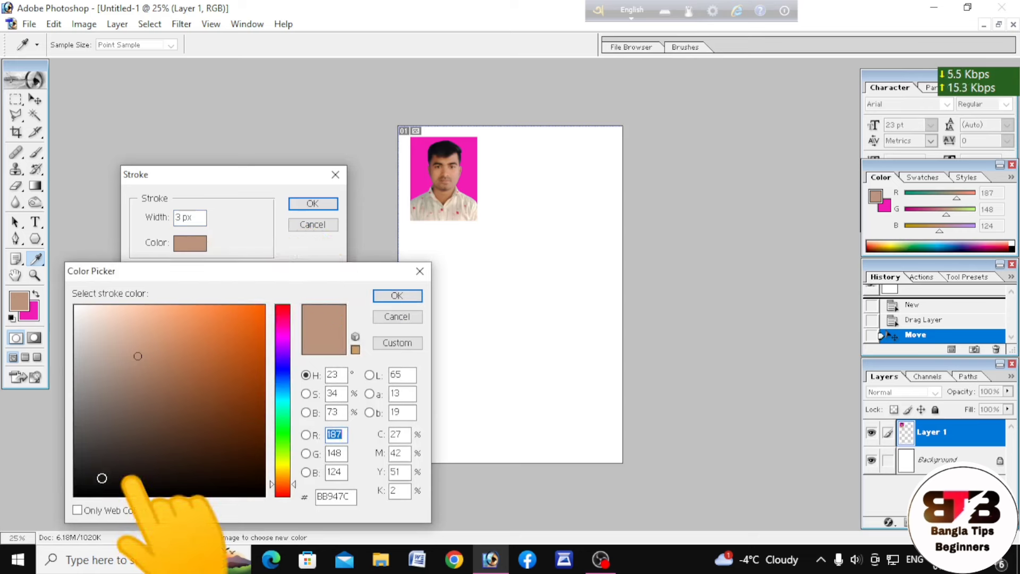
{"action": "left_click", "coordinate": [96, 488]}
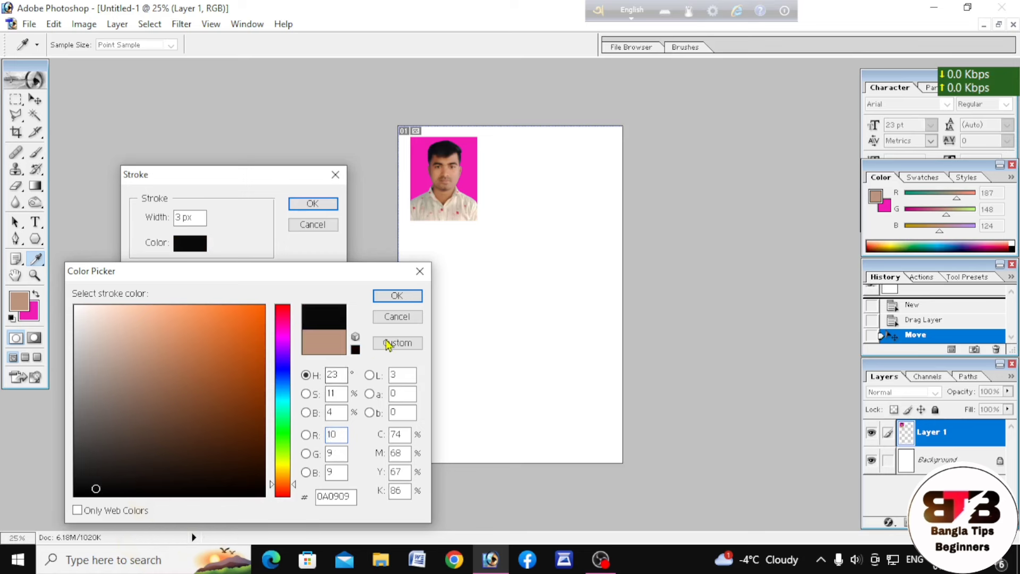
{"action": "left_click", "coordinate": [397, 296]}
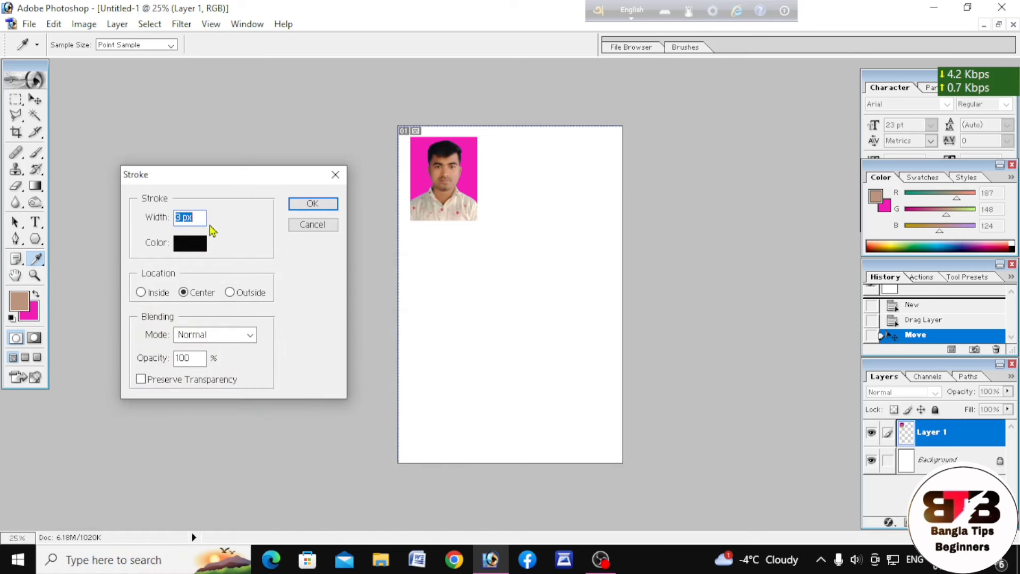
{"action": "left_click", "coordinate": [182, 216]}
{"action": "left_click", "coordinate": [312, 206]}
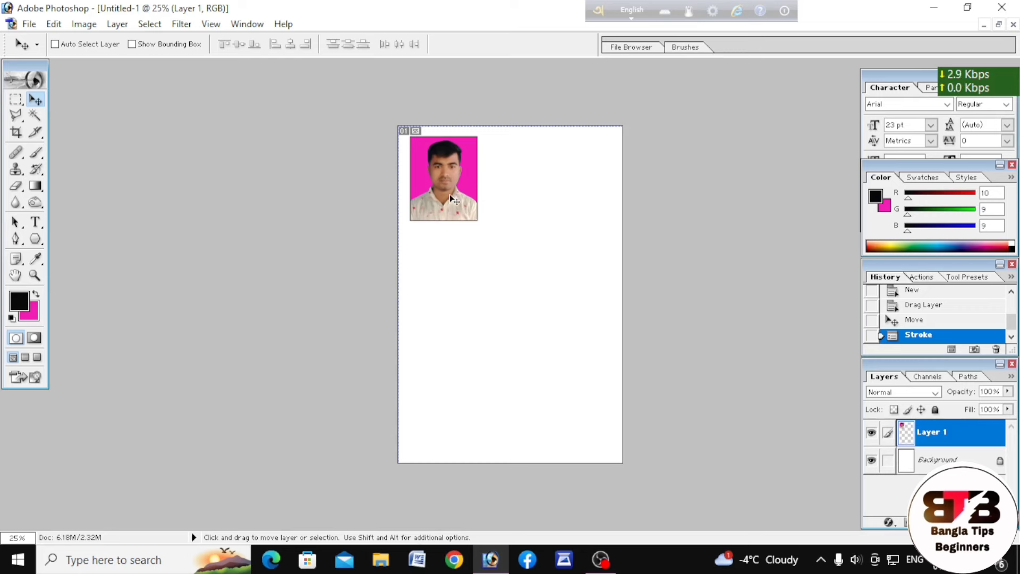
Step: Nudge the outlined photo left and up, closer to the page's upper-left corner
{"action": "key", "text": "shift+Left"}
{"action": "key", "text": "shift+Left"}
{"action": "key", "text": "shift+Left"}
{"action": "key", "text": "shift+Left"}
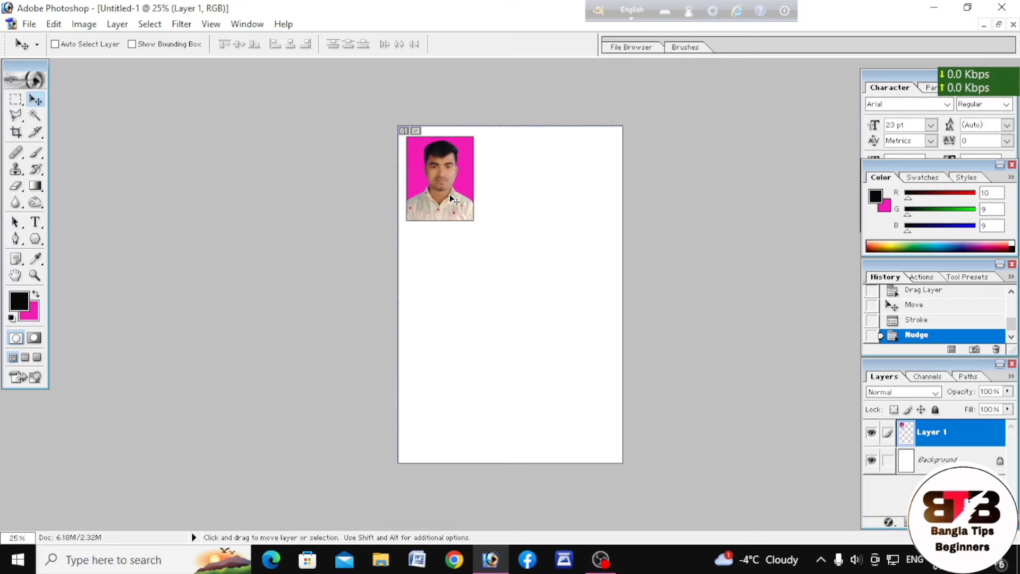
{"action": "key", "text": "shift+Up"}
{"action": "key", "text": "shift+Up"}
{"action": "key", "text": "shift+Up"}
{"action": "key", "text": "shift+Up"}
{"action": "key", "text": "shift+Left"}
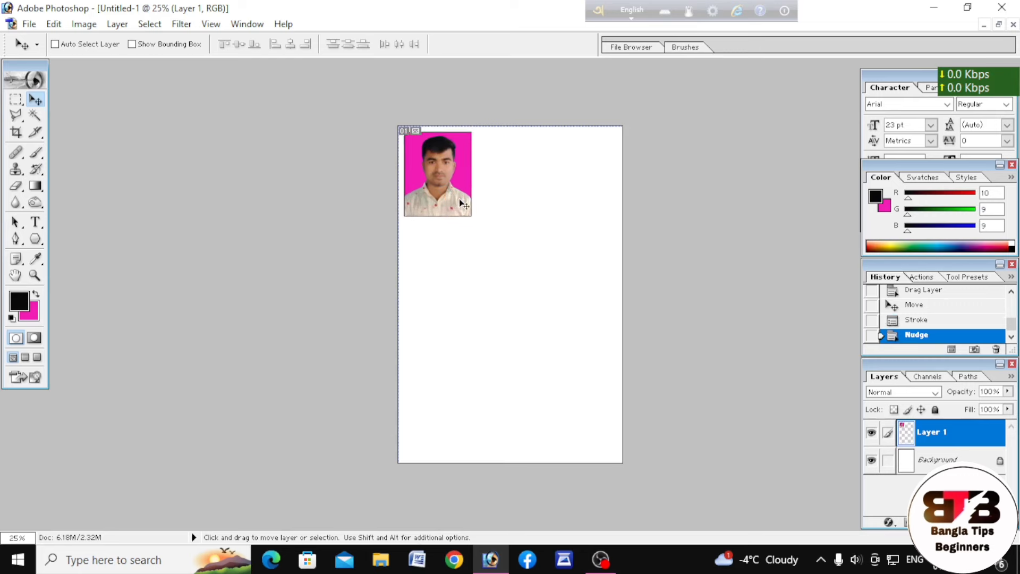
Step: Duplicate the photo twice horizontally with small gaps to make a row of three across the page
{"action": "key", "text": "ctrl+alt+shift"}
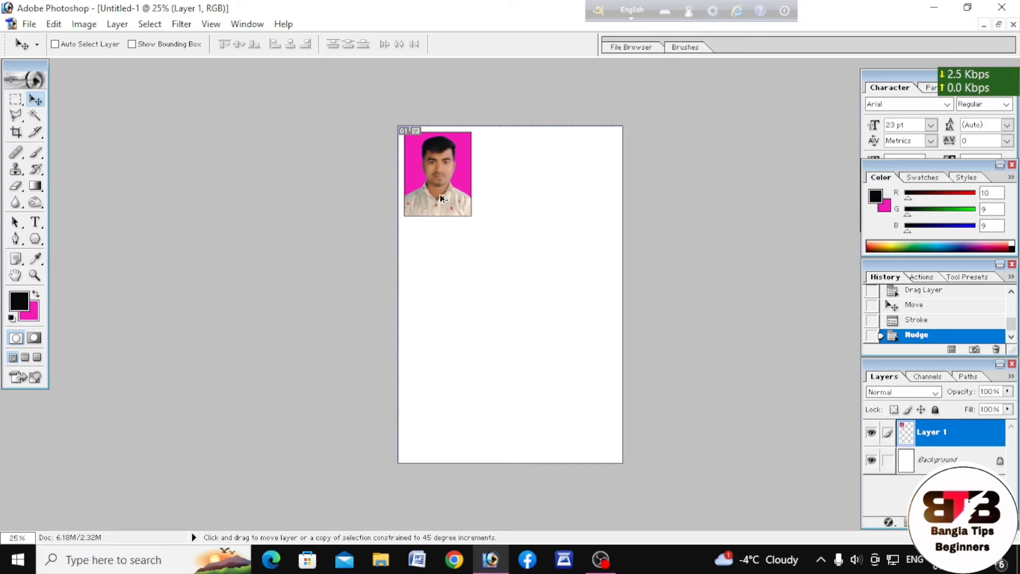
{"action": "left_click_drag", "start_coordinate": [442, 198], "coordinate": [514, 212]}
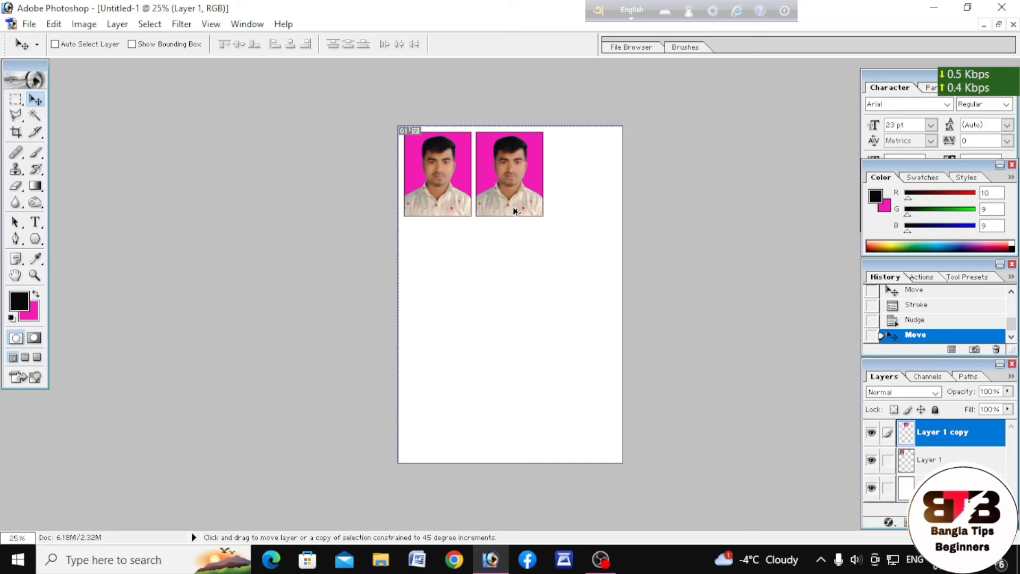
{"action": "left_click_drag", "start_coordinate": [515, 207], "coordinate": [586, 208]}
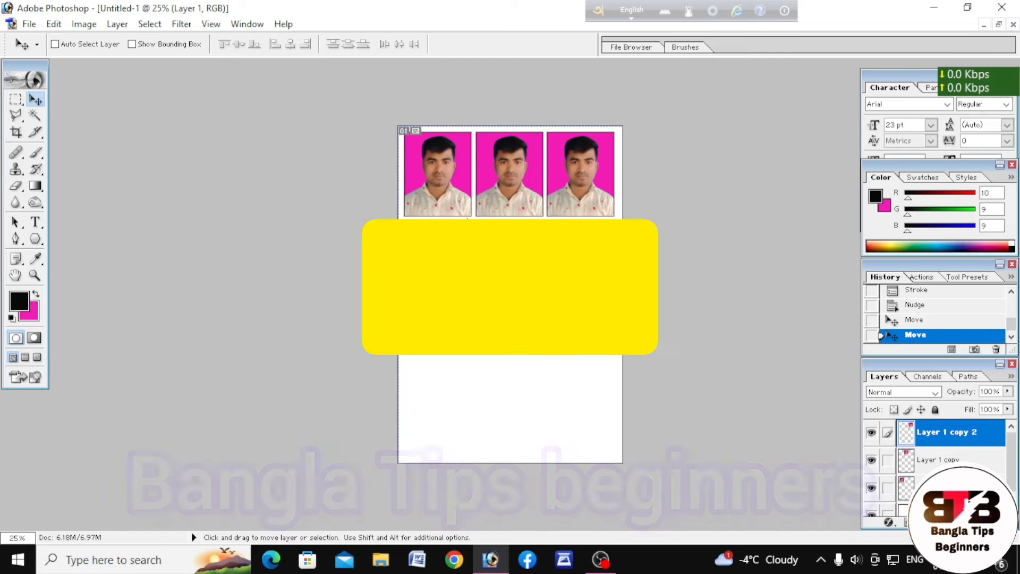
Step: Merge all photo layers down into the Background and place a copy of the three-photo row directly below it
{"action": "key", "text": "ctrl+e"}
{"action": "key", "text": "ctrl+e"}
{"action": "key", "text": "ctrl+e"}
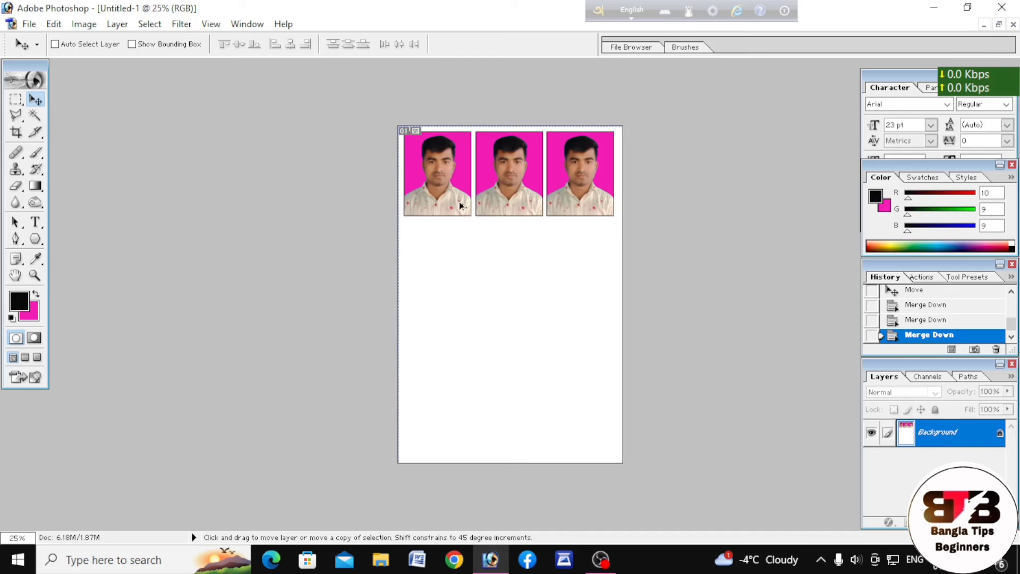
{"action": "left_click_drag", "start_coordinate": [459, 187], "coordinate": [476, 279]}
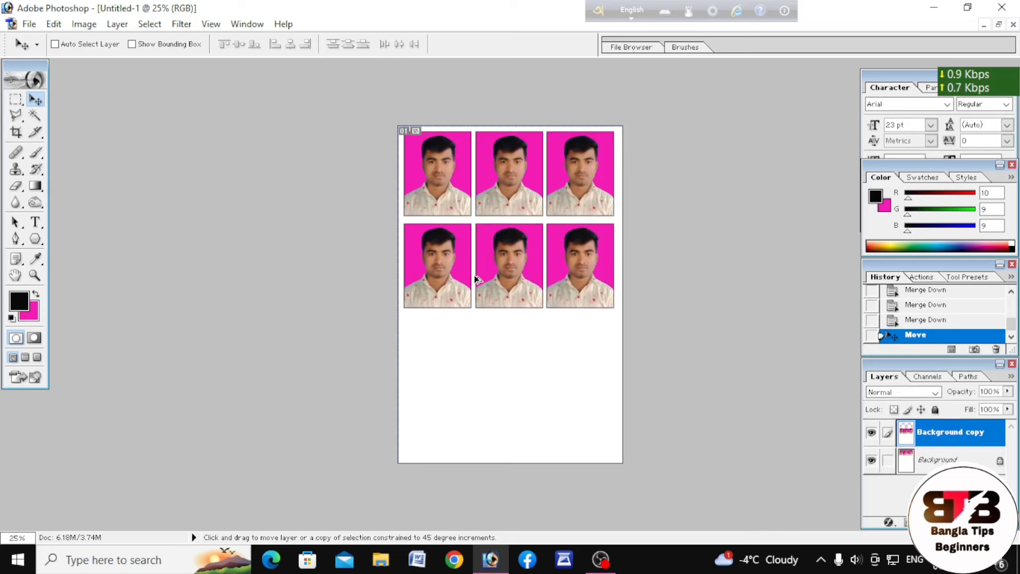
Step: Place another copy of the three-photo row directly below the second row, leaving a small gap between them
{"action": "left_click_drag", "start_coordinate": [476, 279], "coordinate": [497, 372]}
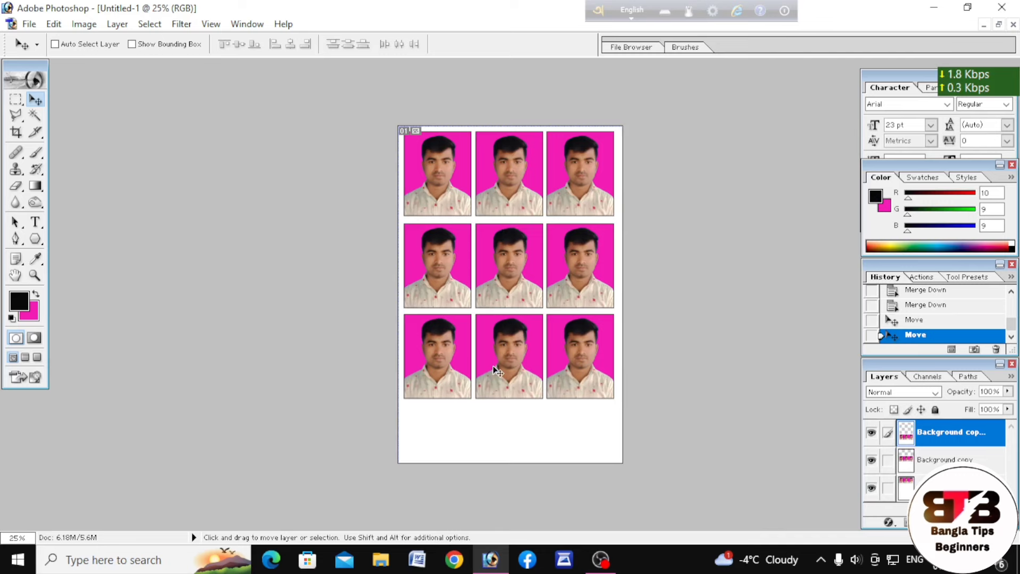
{"action": "key", "text": "ctrl+0"}
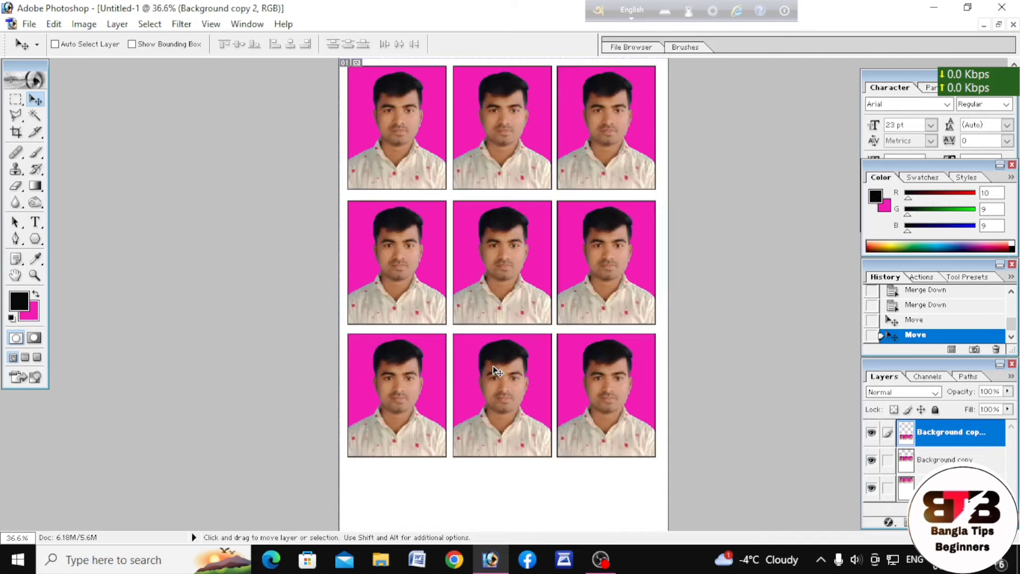
{"action": "key", "text": "ctrl+minus"}
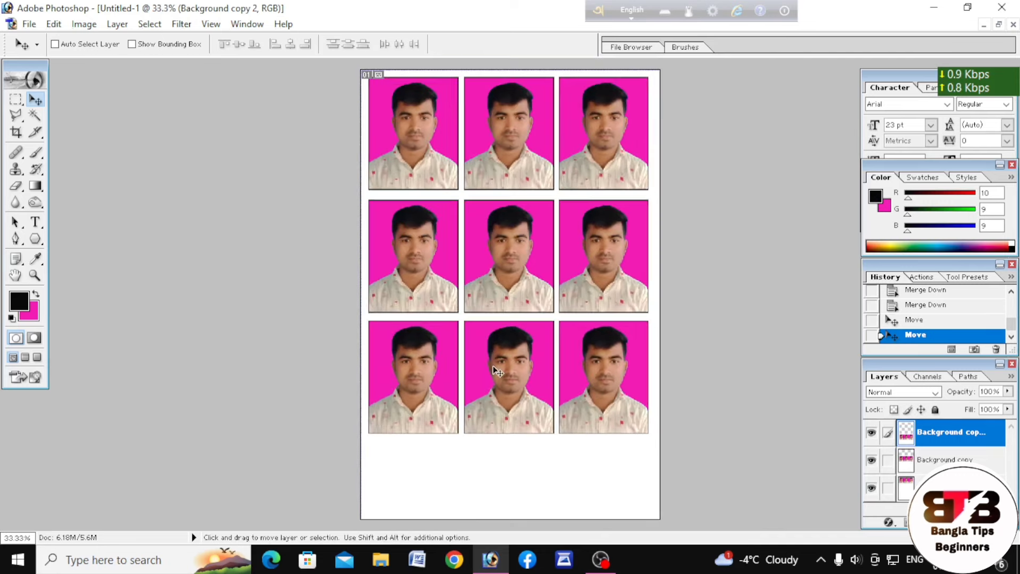
{"action": "key", "text": "ctrl+minus"}
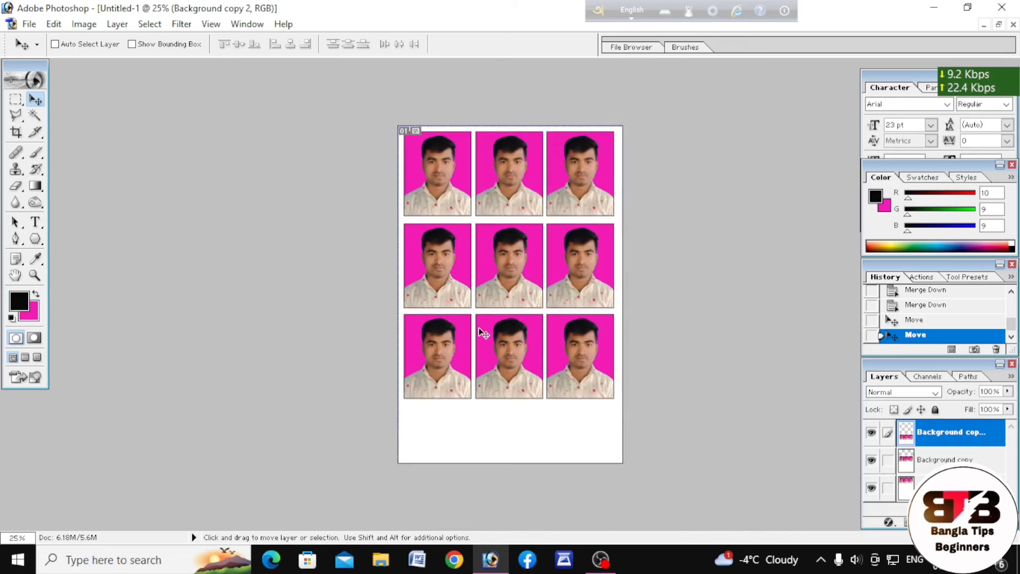
{"action": "scroll", "coordinate": [481, 322], "scroll_direction": "up", "scroll_amount": 1}
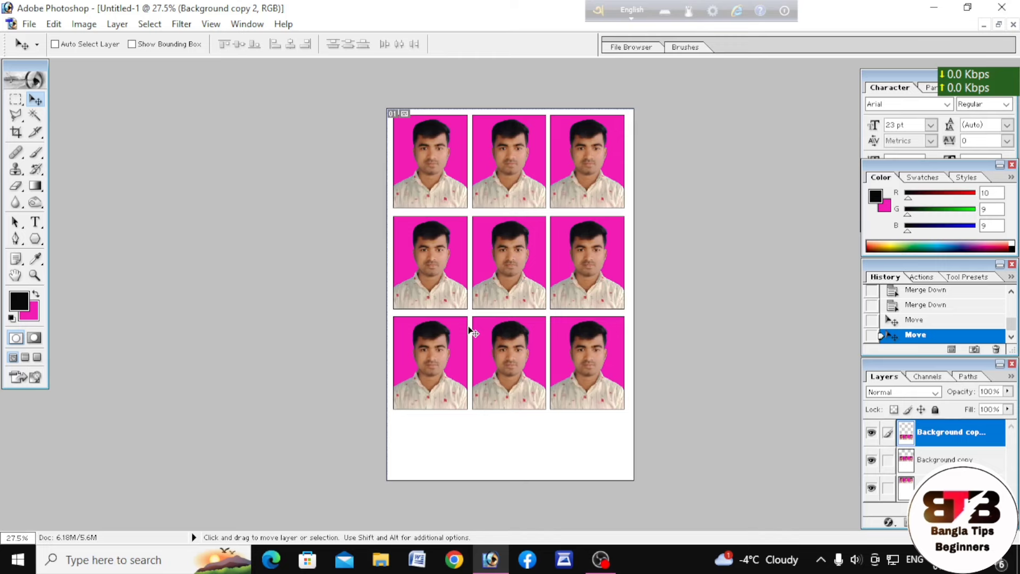
Step: Start printing the photo sheet with the image centred on the page
{"action": "key", "text": "ctrl+p"}
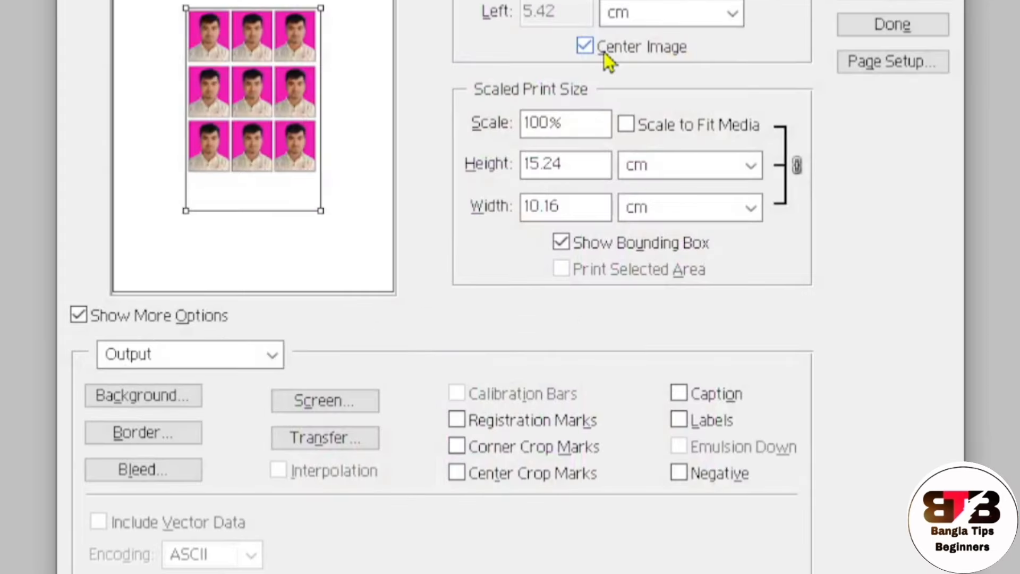
{"action": "left_click", "coordinate": [586, 54]}
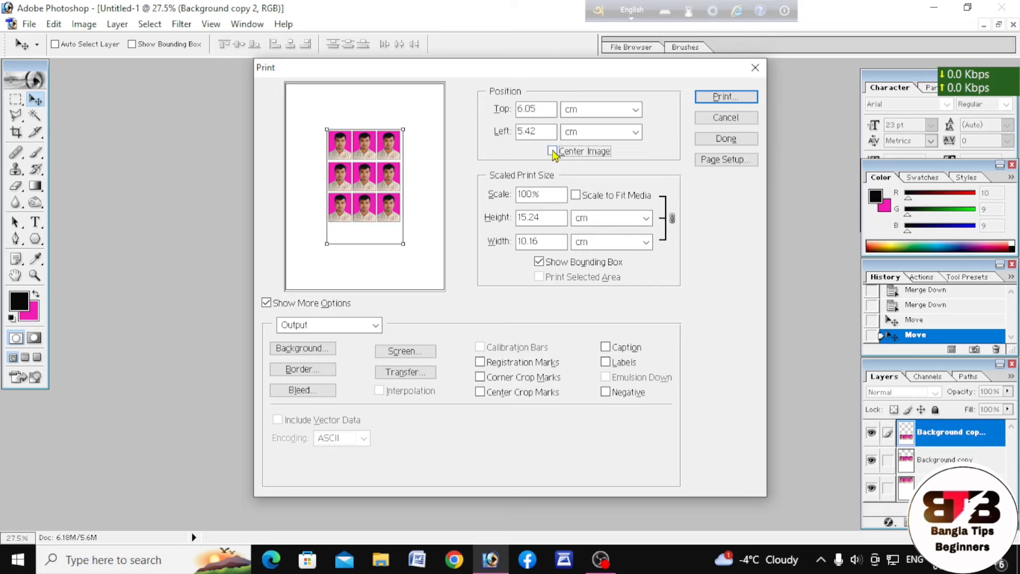
{"action": "left_click", "coordinate": [553, 151]}
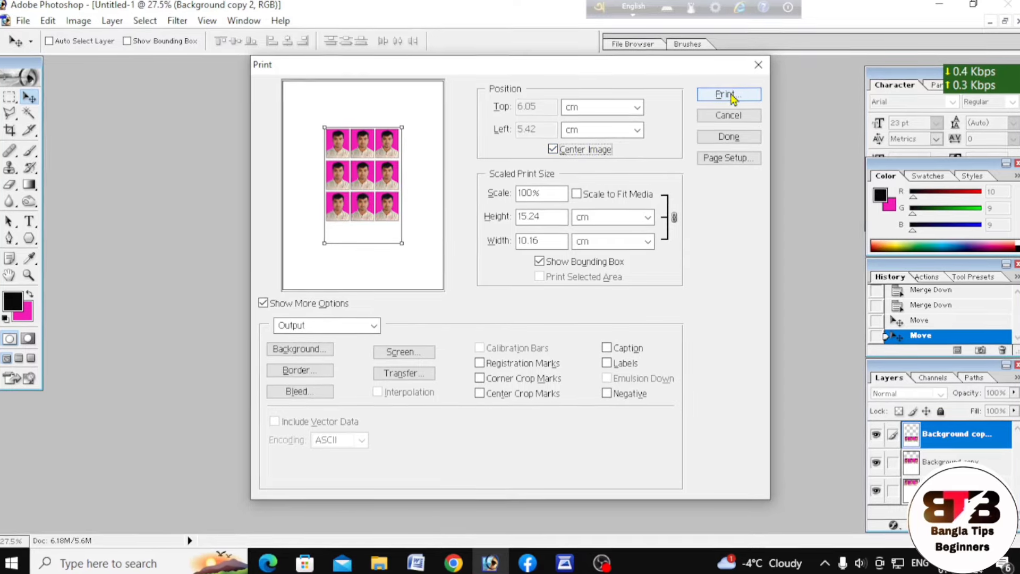
{"action": "left_click", "coordinate": [724, 98]}
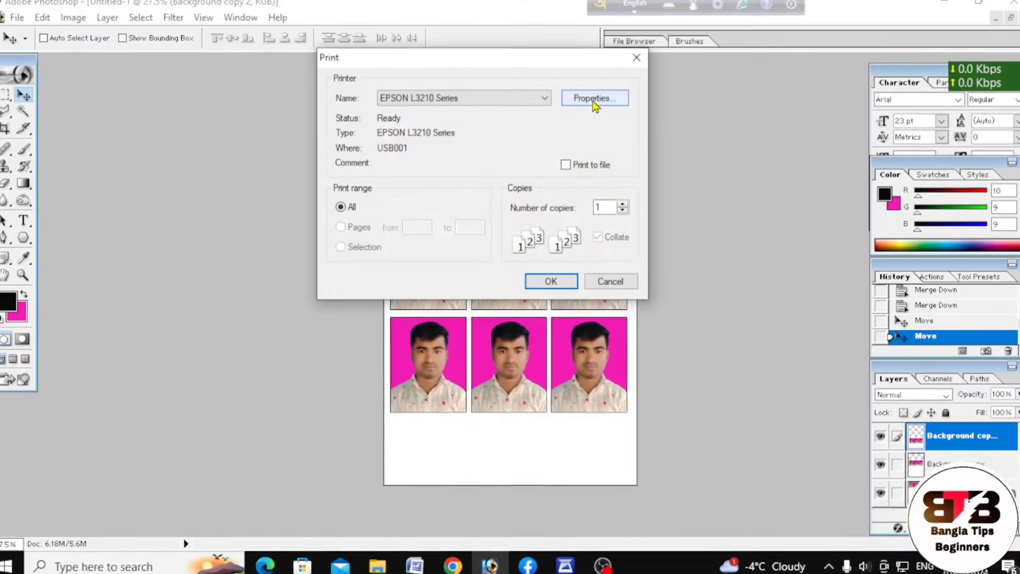
Step: Set the EPSON L3210 to 10 x 15 cm (4 x 6 in) document size, Photo Paper Glossy and High quality, and cancel the print
{"action": "left_click", "coordinate": [593, 100]}
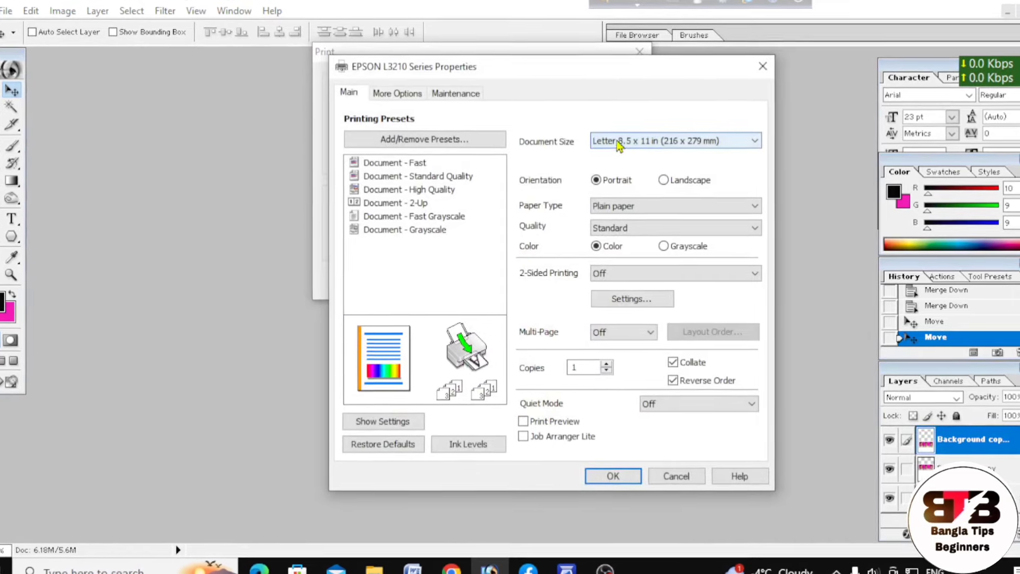
{"action": "left_click", "coordinate": [619, 142]}
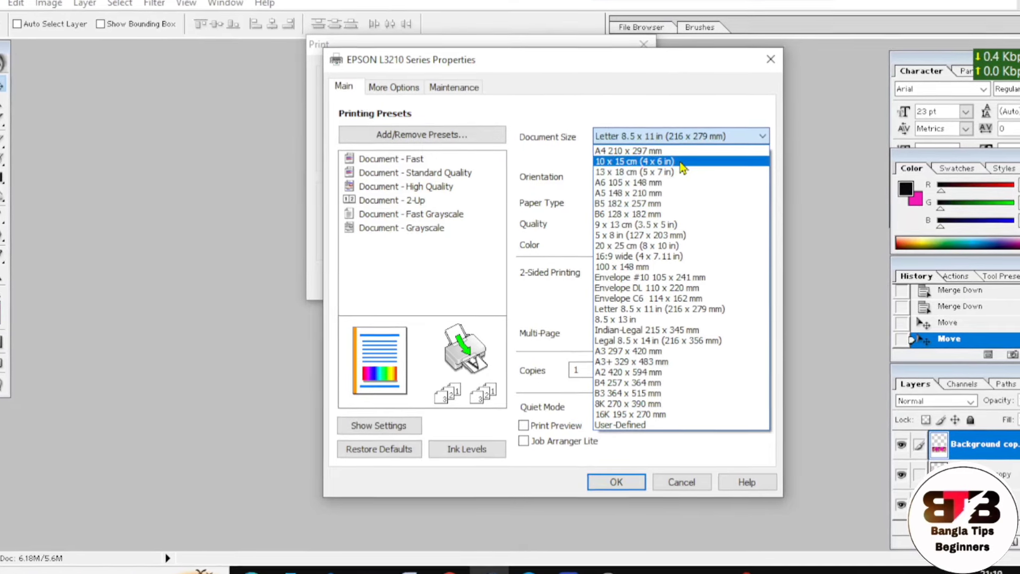
{"action": "left_click", "coordinate": [681, 162]}
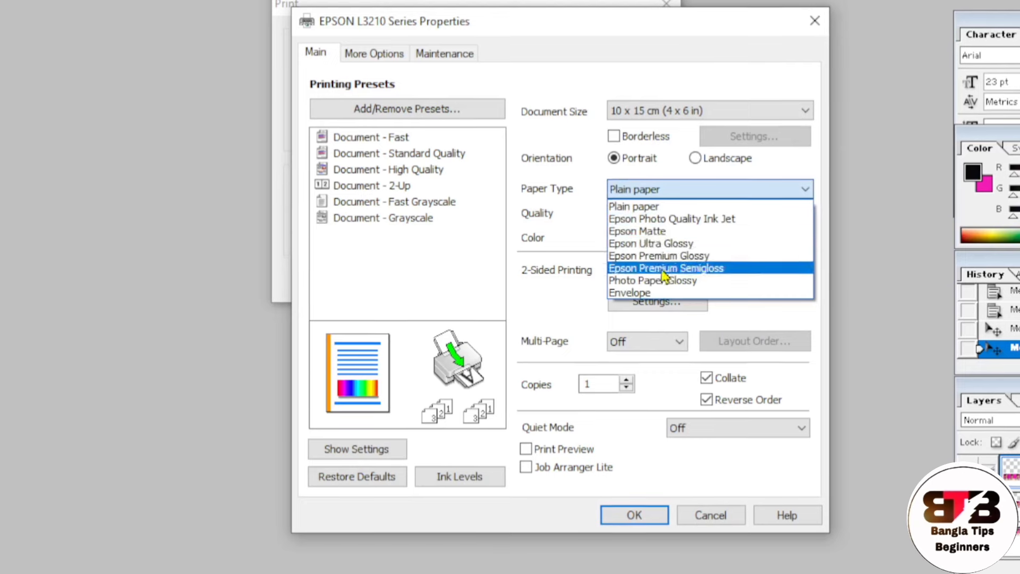
{"action": "left_click", "coordinate": [664, 281]}
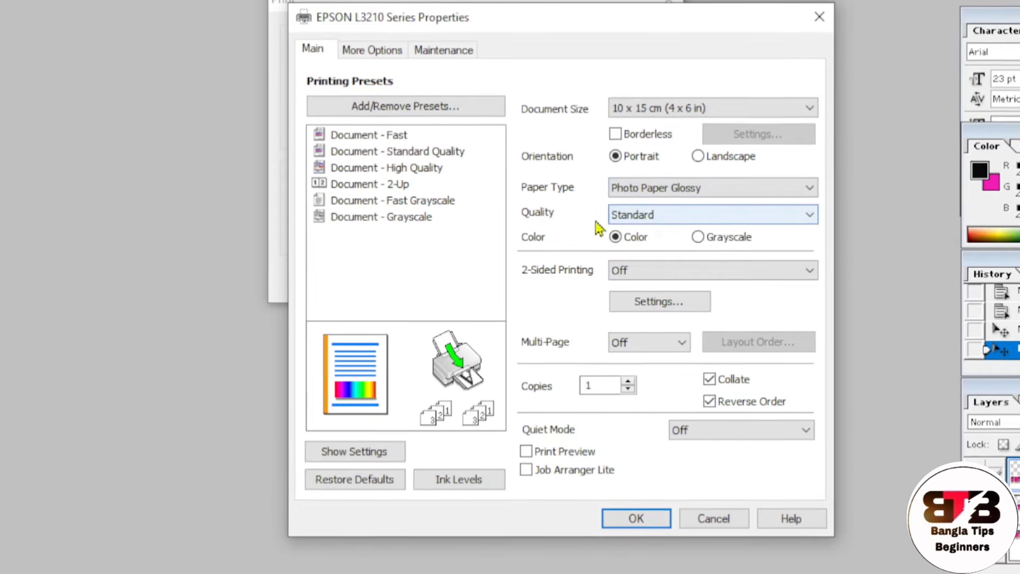
{"action": "left_click", "coordinate": [651, 218]}
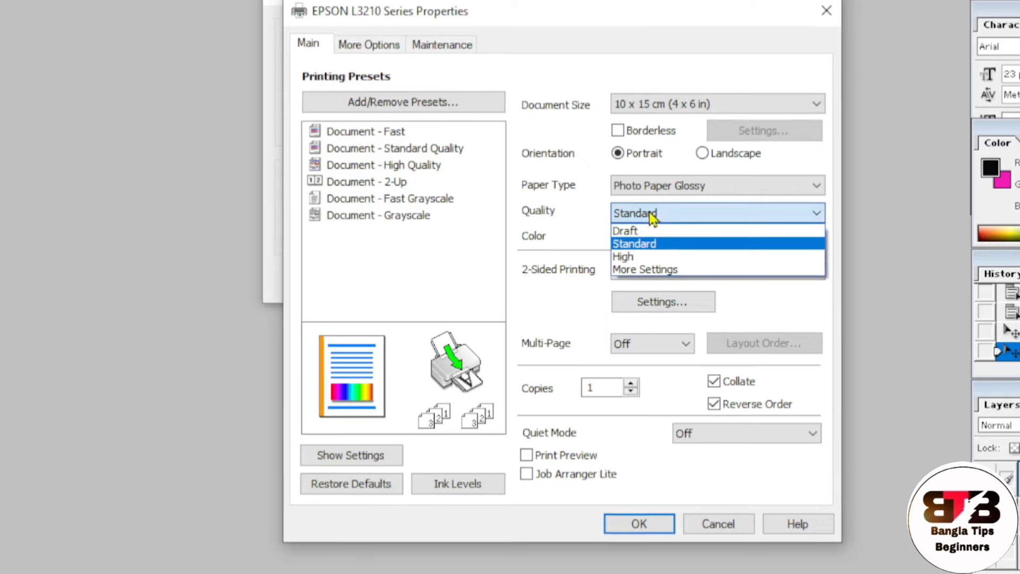
{"action": "left_click", "coordinate": [657, 258]}
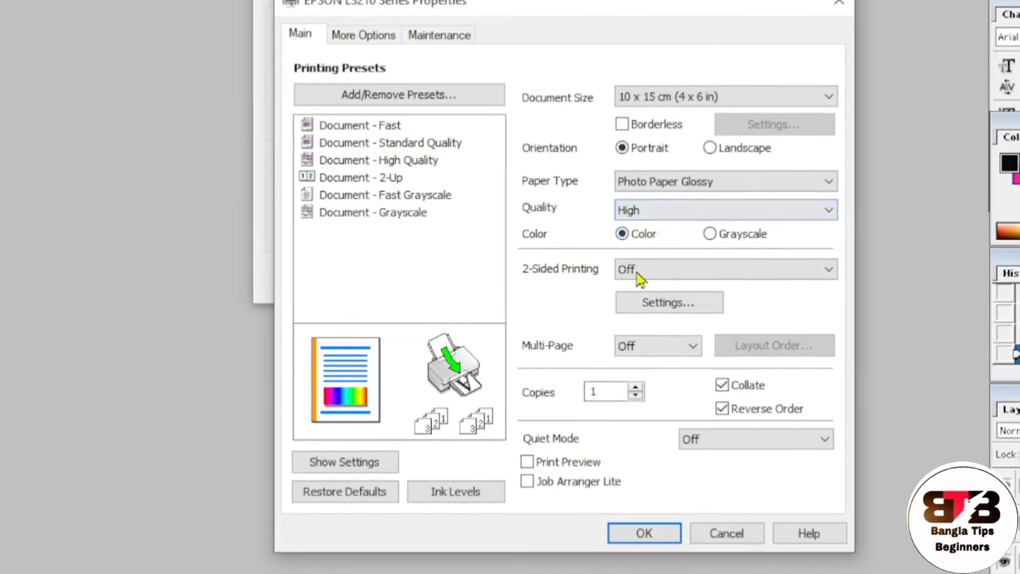
{"action": "left_click", "coordinate": [648, 538]}
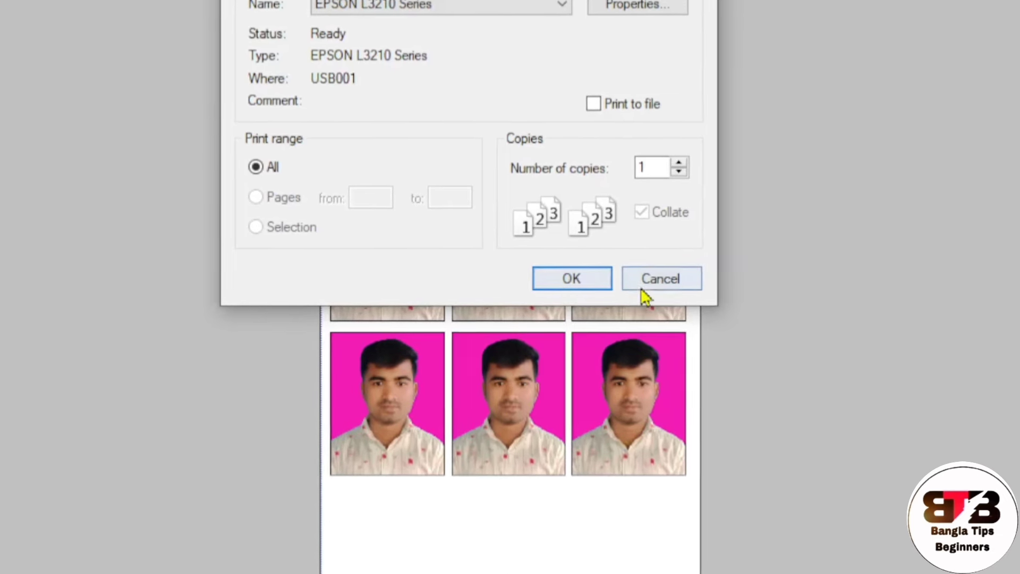
{"action": "left_click", "coordinate": [655, 286]}
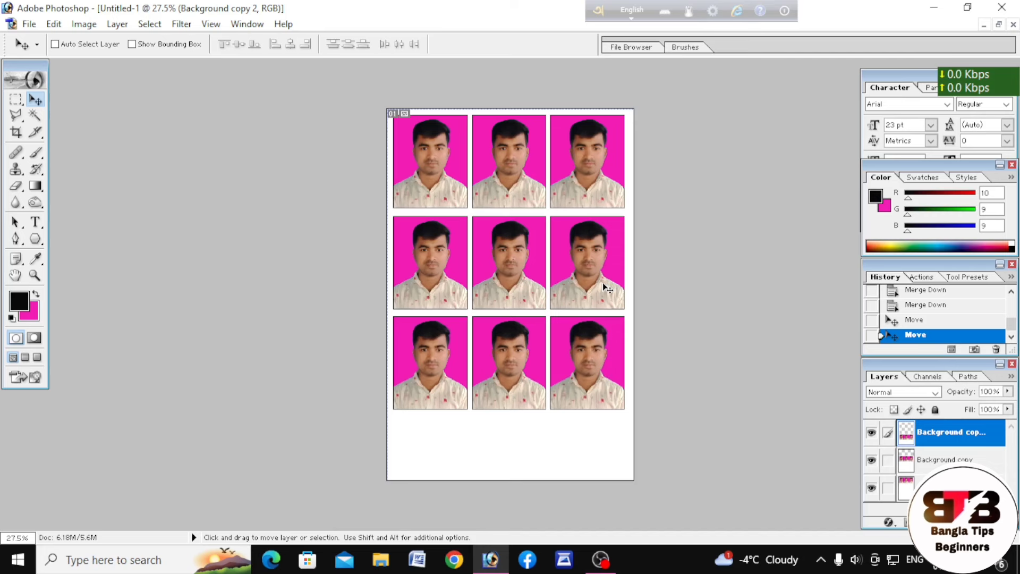
{"action": "scroll", "coordinate": [603, 284], "scroll_direction": "down", "scroll_amount": 4}
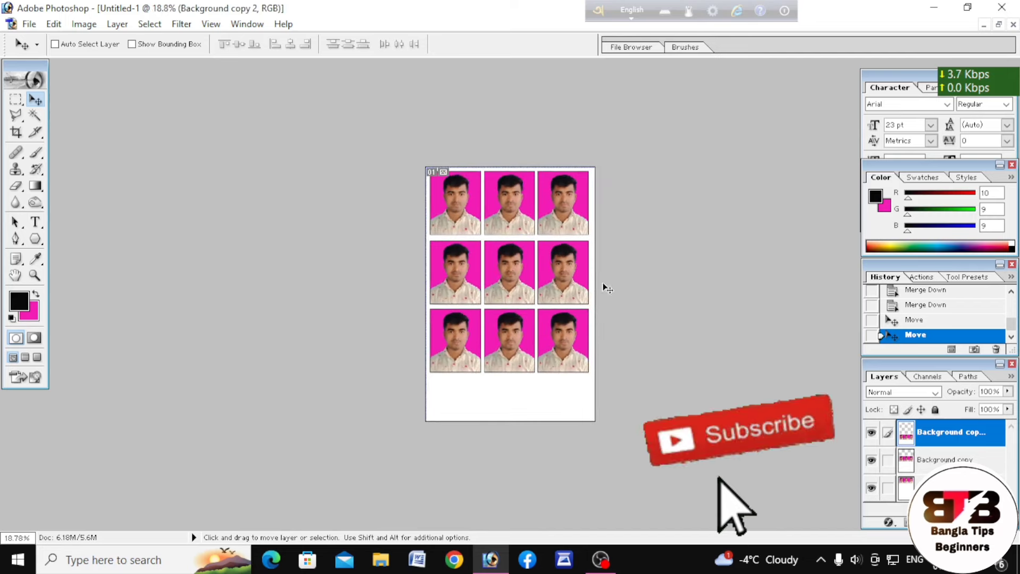
{"action": "scroll", "coordinate": [604, 287], "scroll_direction": "up", "scroll_amount": 1}
{"action": "scroll", "coordinate": [606, 288], "scroll_direction": "up", "scroll_amount": 1}
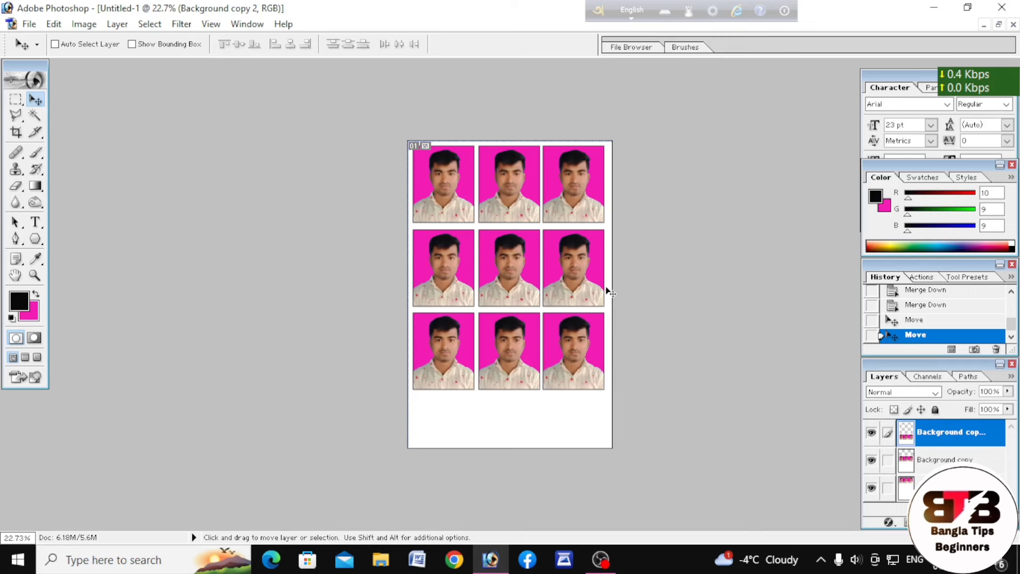
{"action": "scroll", "coordinate": [607, 291], "scroll_direction": "up", "scroll_amount": 1}
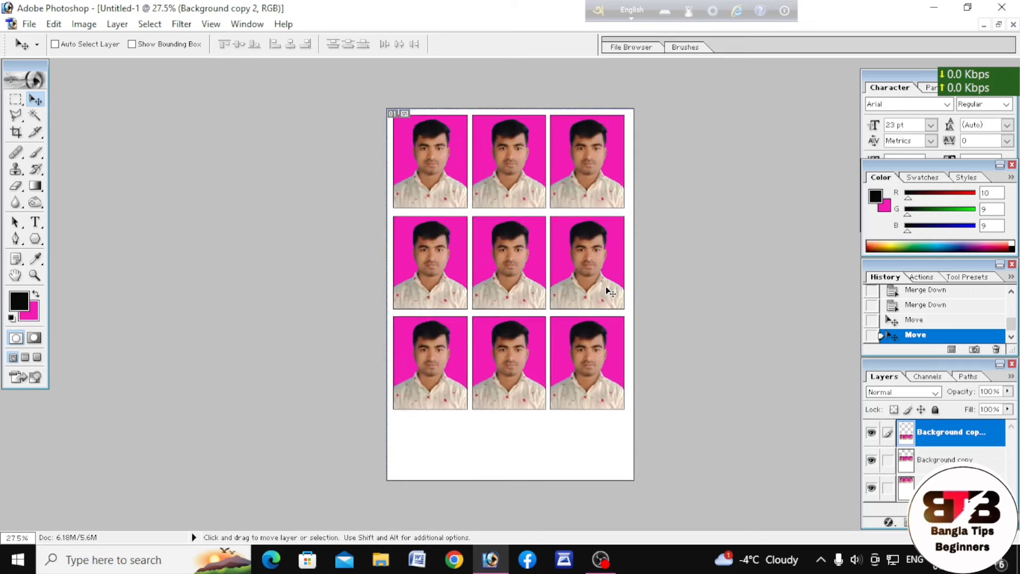